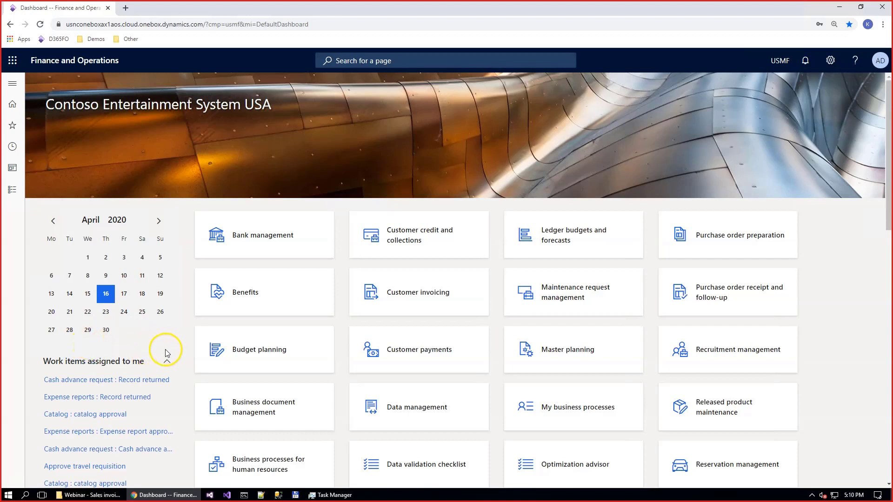
Step: Open the invoice journal of the first visible Contoso Retail San Diego order among all sales orders
click(13, 126)
click(63, 148)
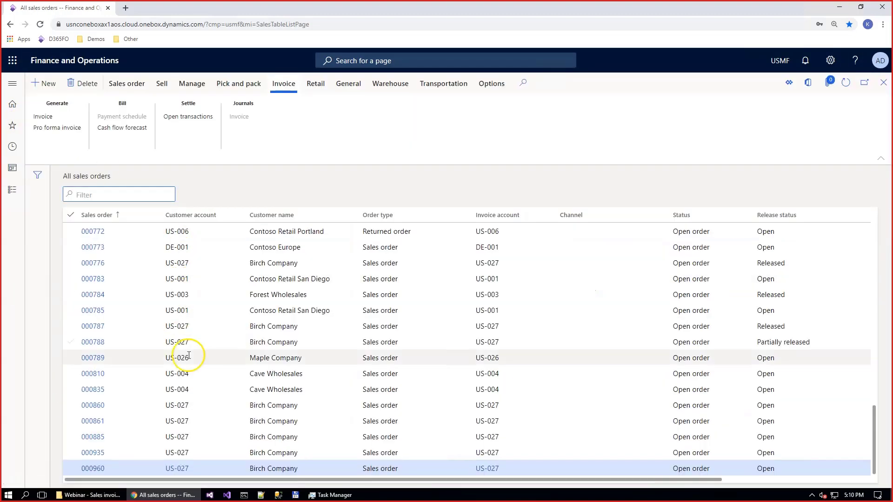
click(286, 278)
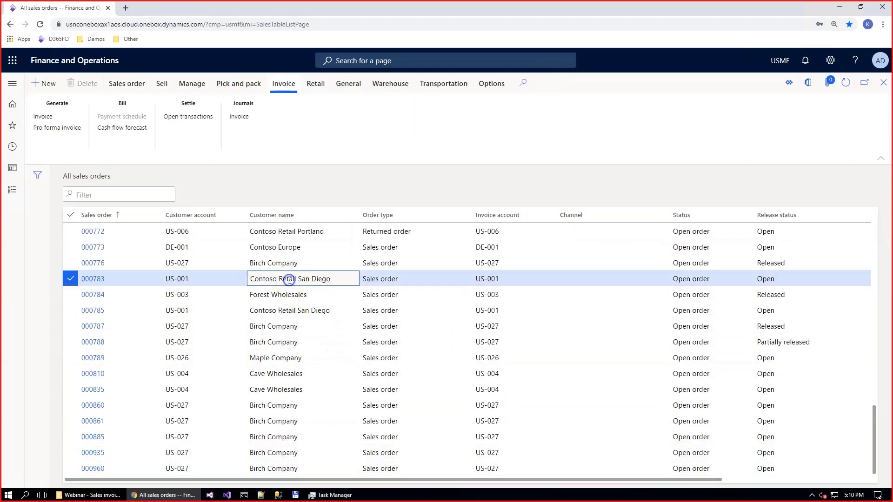
click(240, 117)
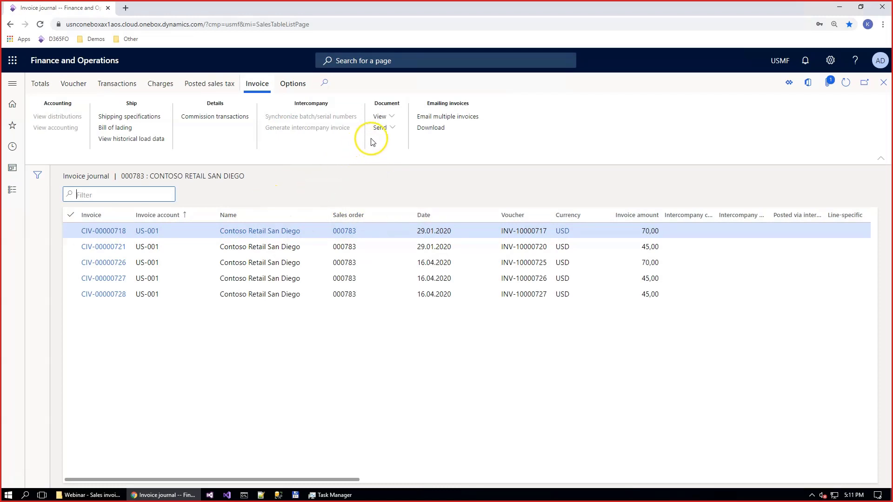
Step: Preview the original of the first listed invoice, look over the whole page and close the preview
click(390, 119)
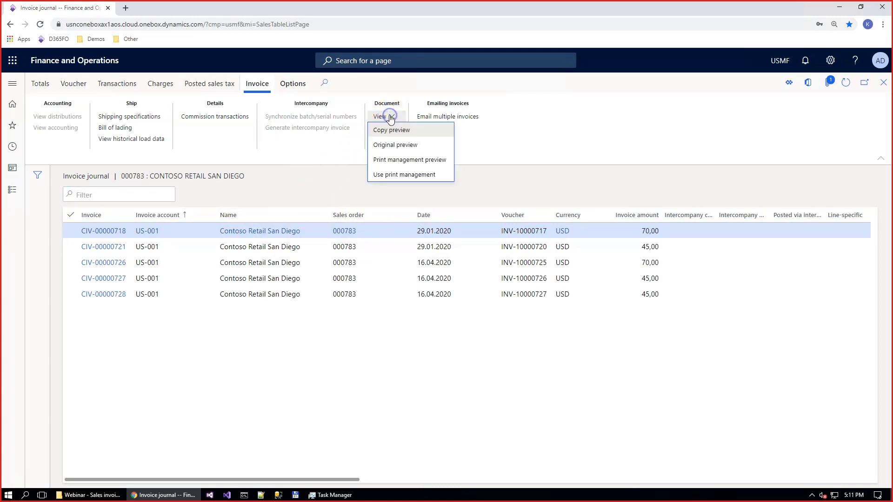
click(392, 146)
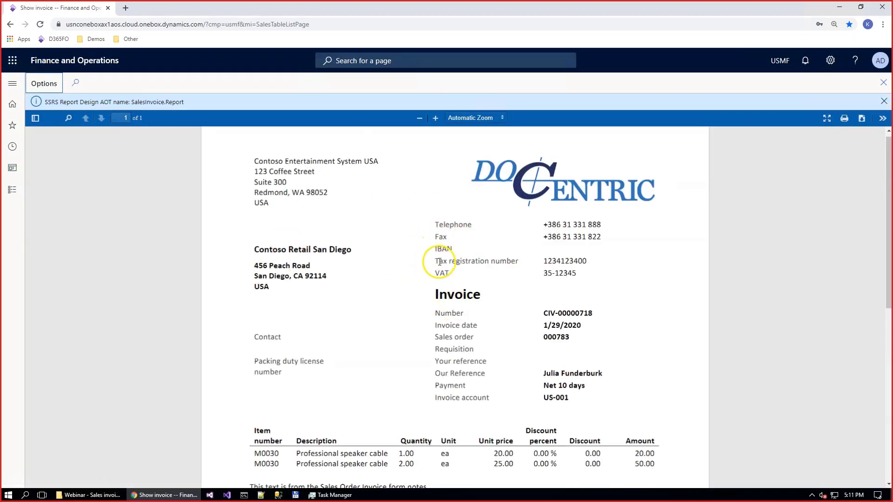
scroll(405, 233, down, 7)
scroll(452, 304, up, 7)
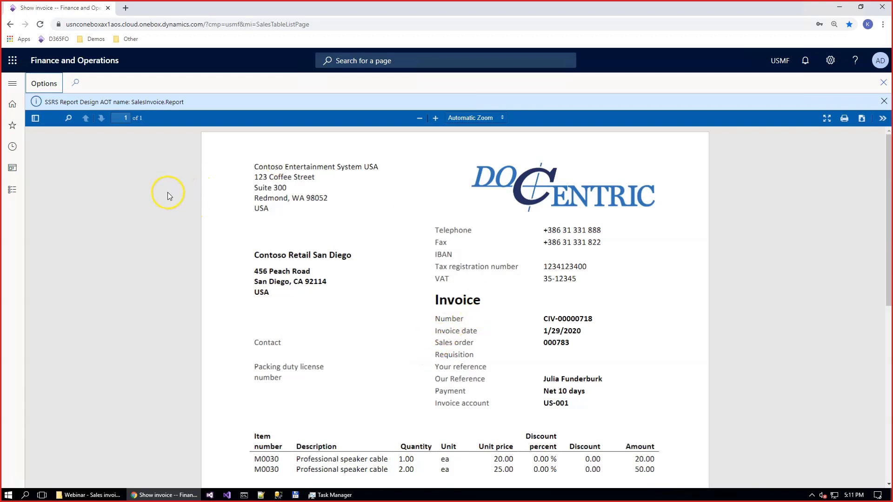
click(264, 89)
key(Escape)
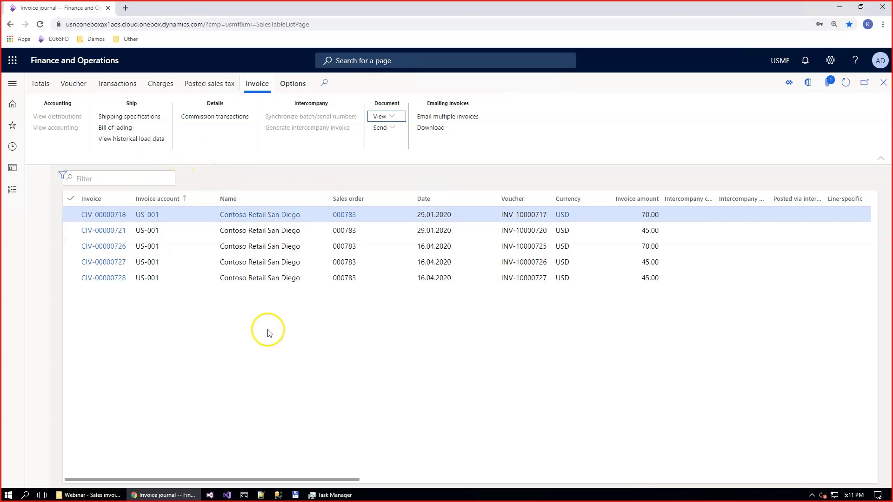
Step: Switch to File Explorer, open Terms and Conditions ENG.docx from the TCs folder in Word and look through its text
click(114, 494)
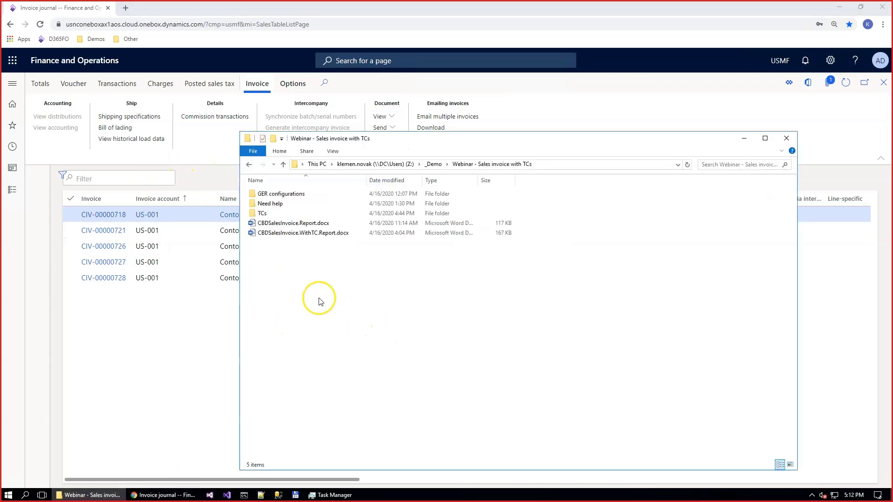
double_click(263, 215)
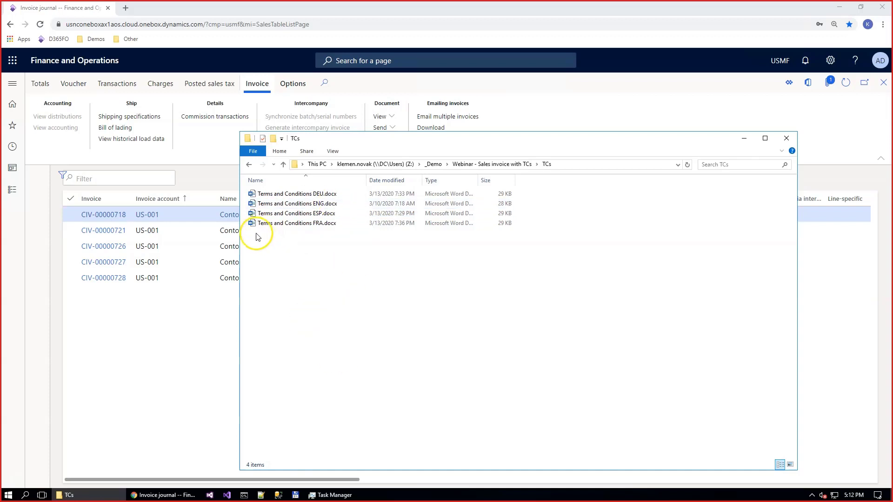
click(283, 205)
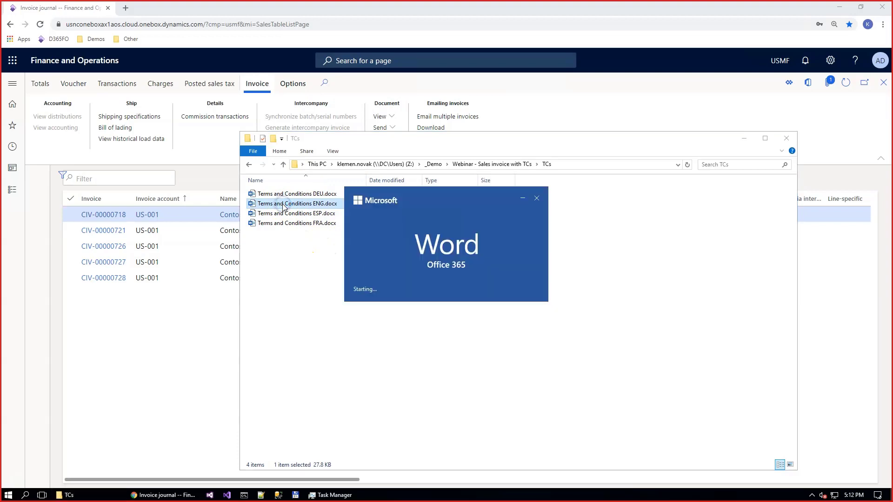
scroll(472, 333, down, 3)
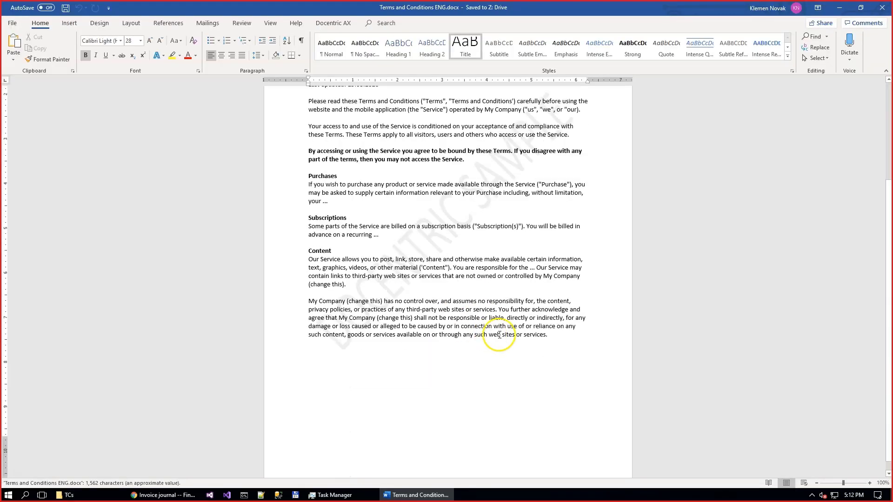
scroll(396, 390, up, 3)
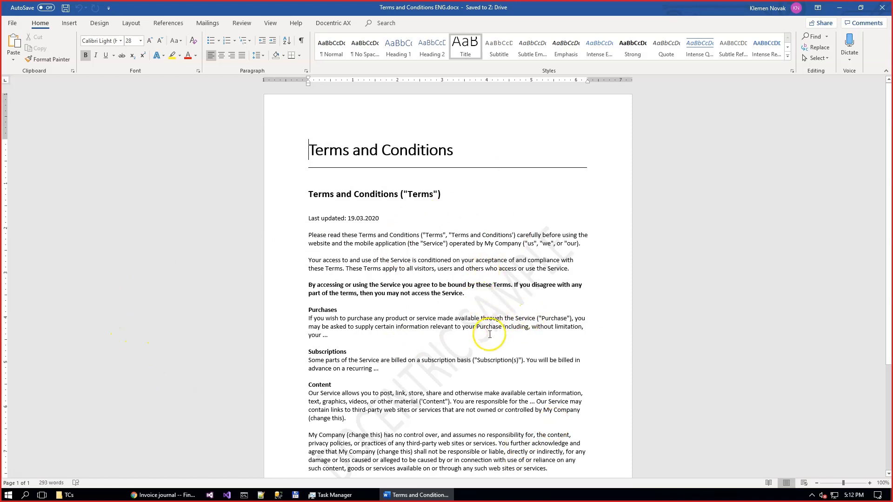
Step: Change the font colour of the "Terms and Conditions" title to standard blue, then save and close the document
shift+click(454, 153)
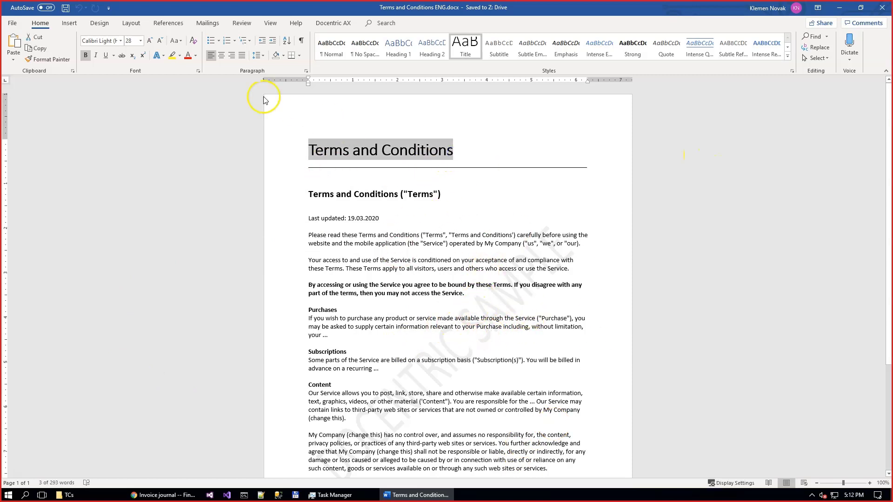
click(195, 56)
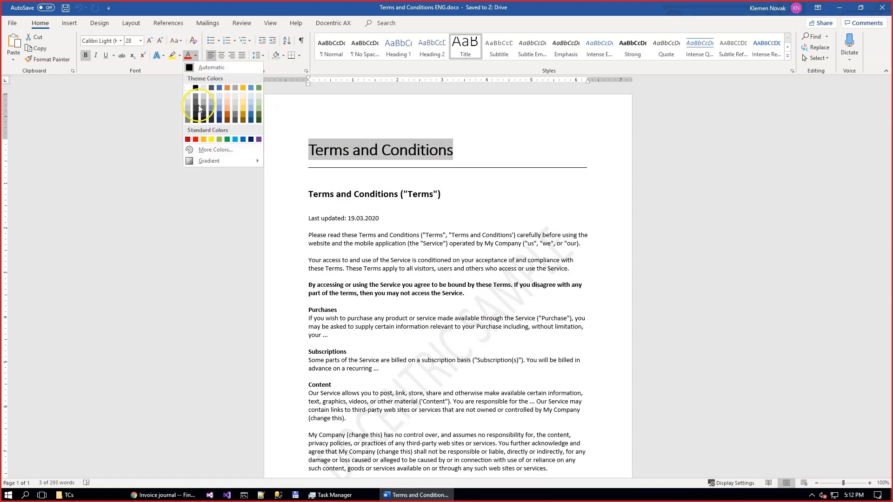
click(243, 139)
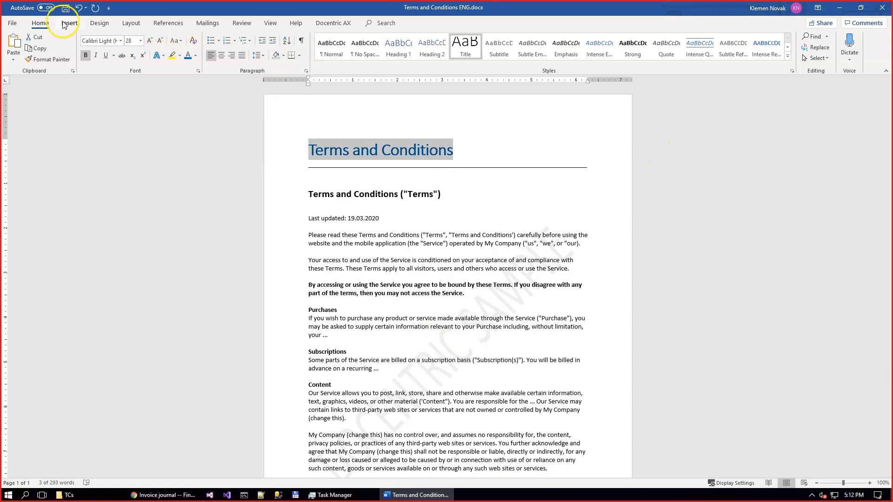
click(68, 8)
click(882, 8)
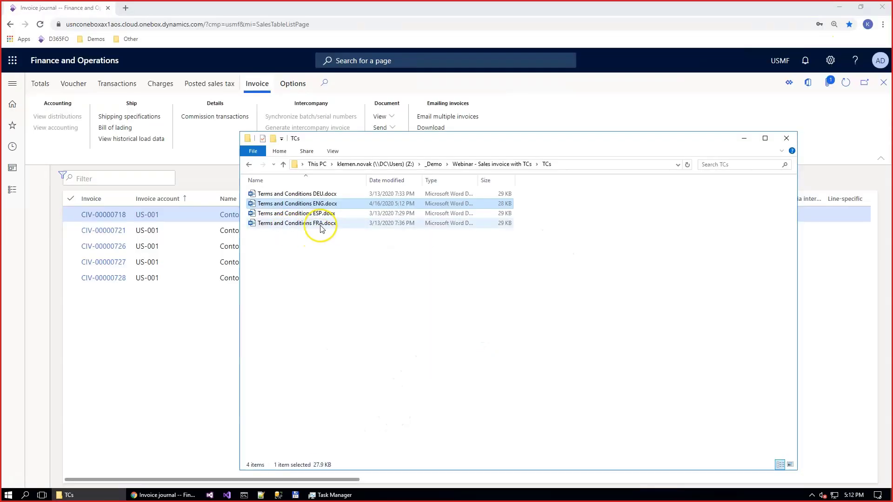
Step: Open Terms and Conditions DEU.docx to view the German version and close it
double_click(310, 193)
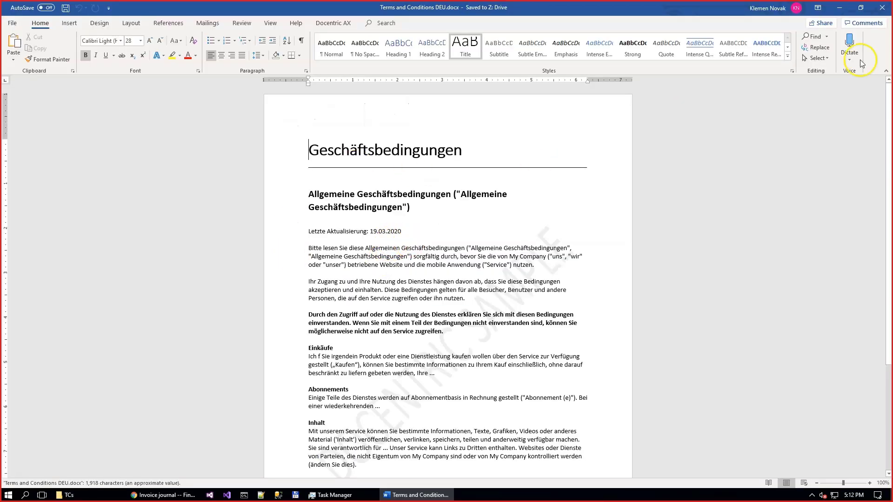
click(882, 8)
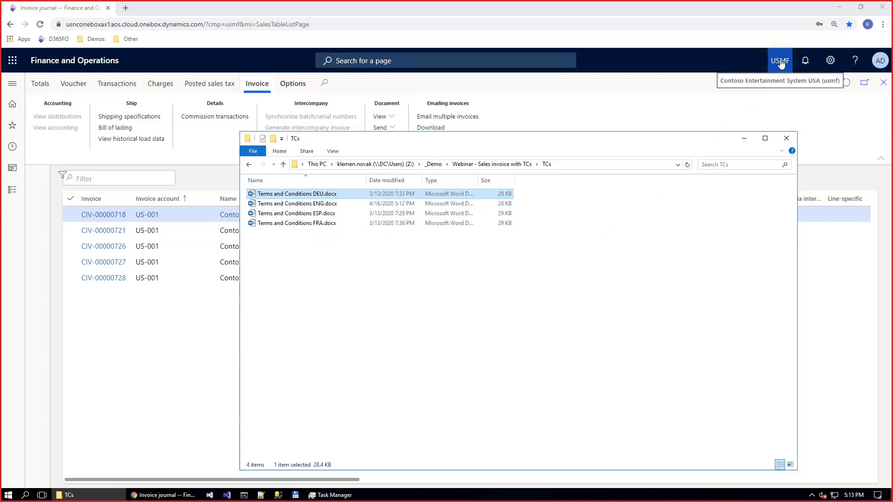
Step: Switch back to Finance and Operations and attach Terms and Conditions ENG.docx from the TCs folder as a file to the USMF legal entity
click(12, 126)
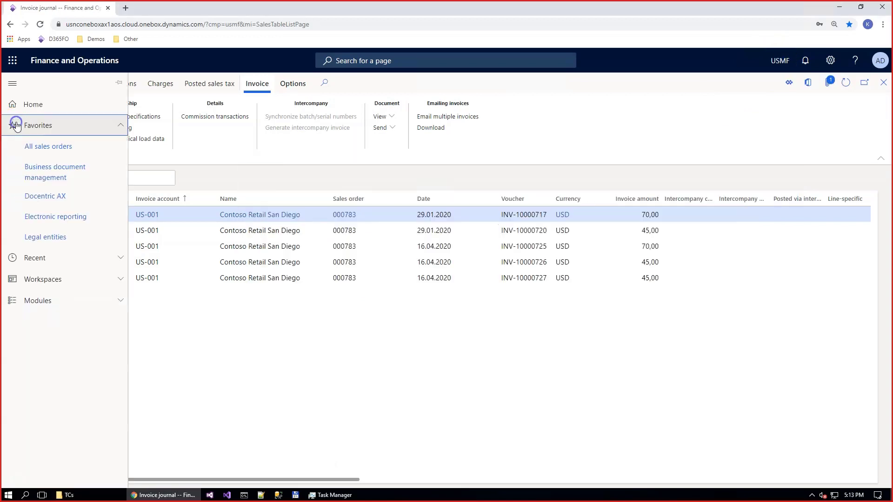
click(42, 236)
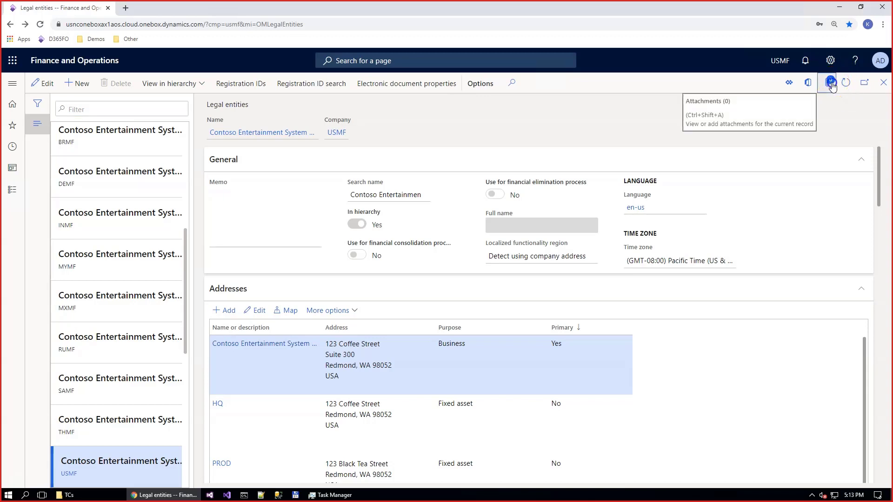
click(832, 85)
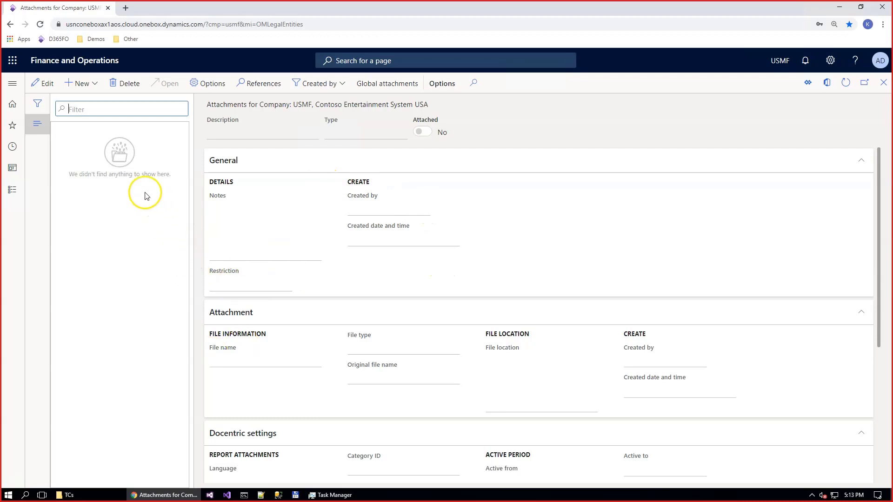
click(95, 86)
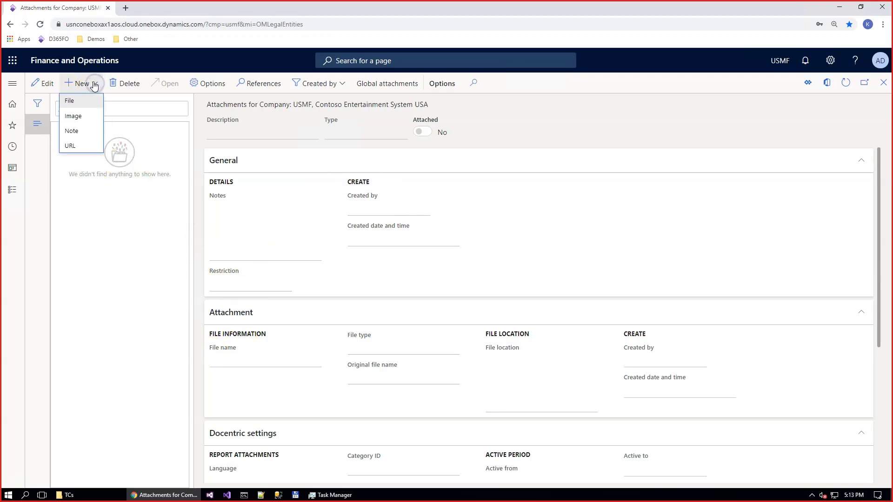
click(69, 102)
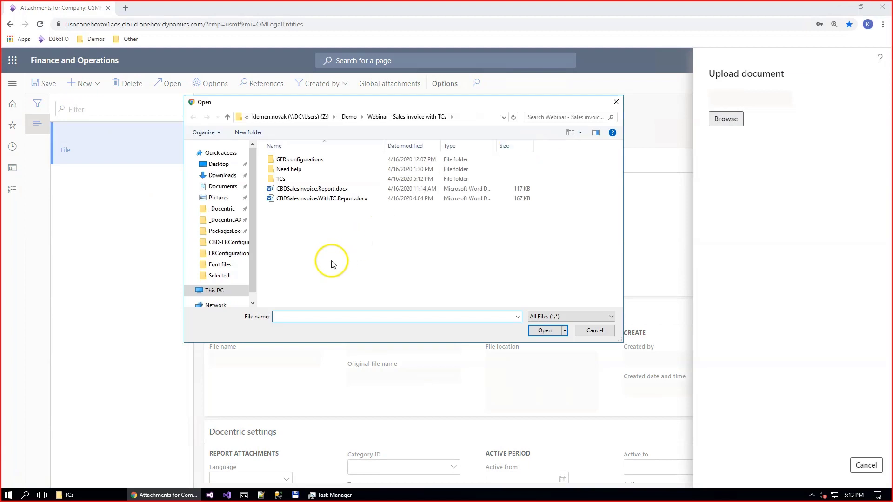
double_click(280, 179)
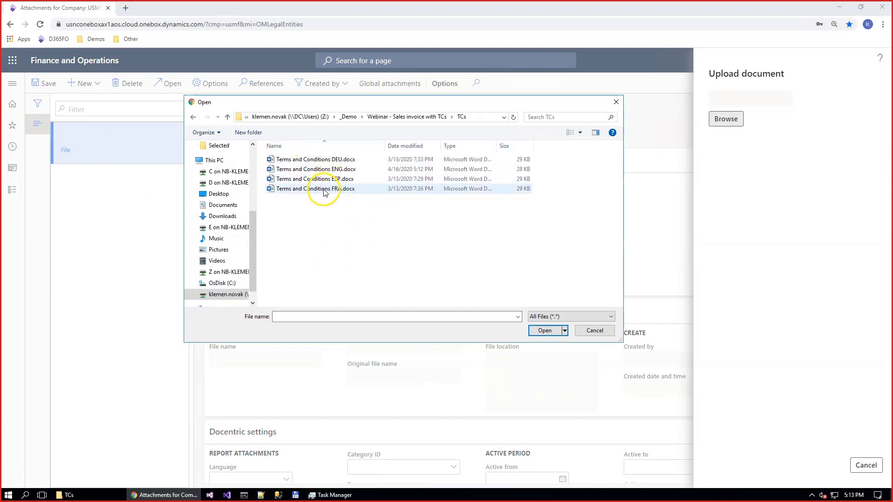
double_click(316, 169)
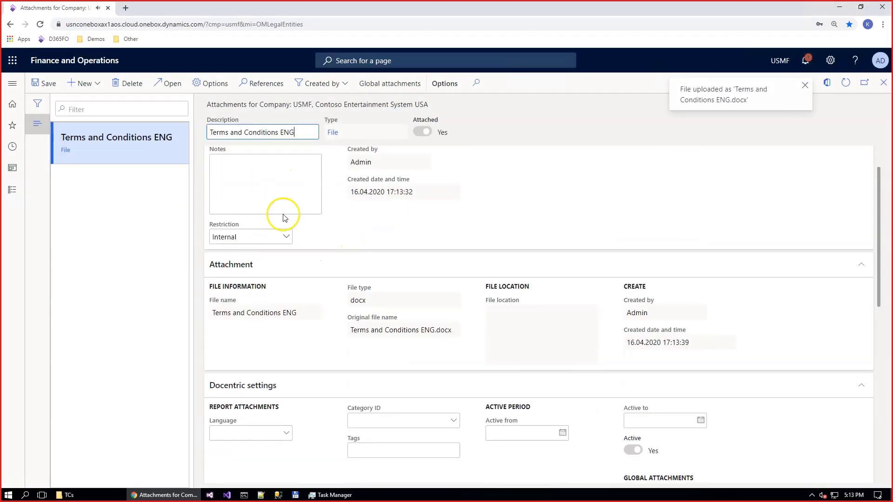
Step: Set the attachment's language to en-us and category to Terms & Conditions, mark it as a global attachment and save it
scroll(295, 279, down, 3)
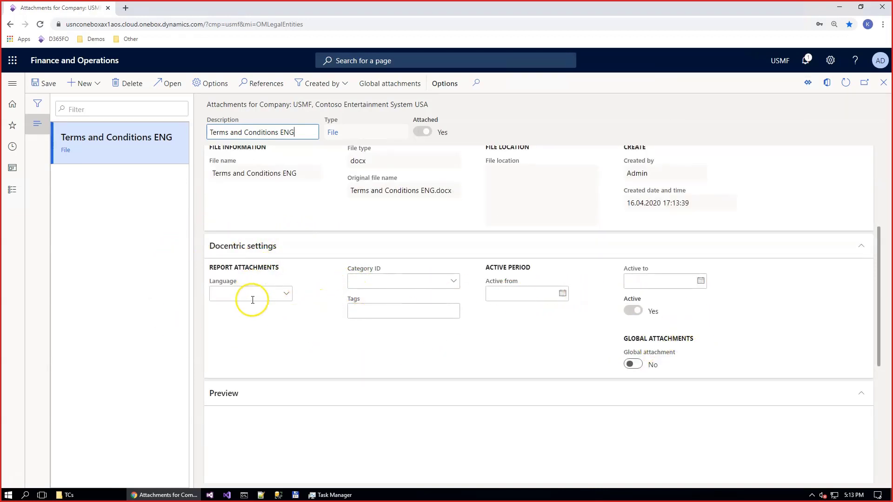
click(286, 294)
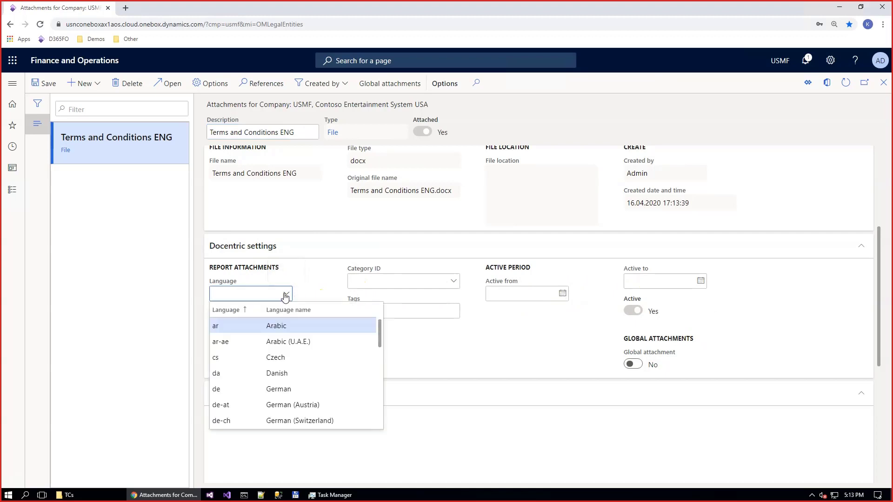
text(en-us)
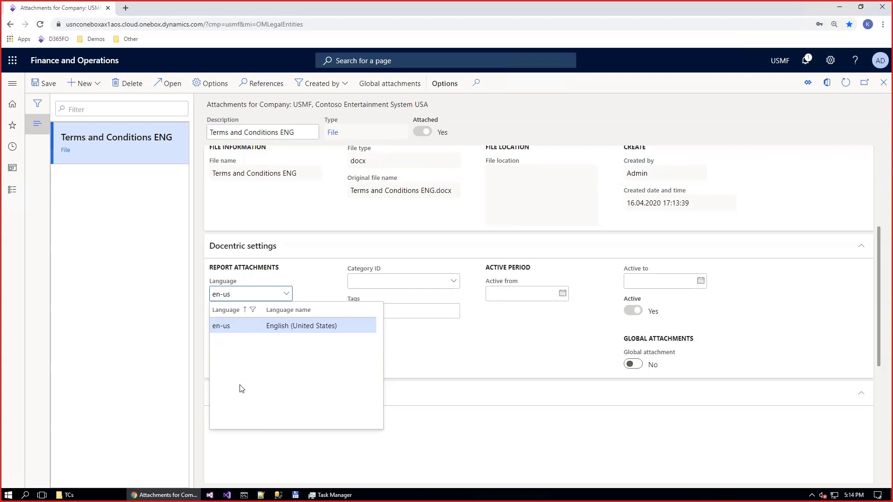
key(Return)
click(460, 279)
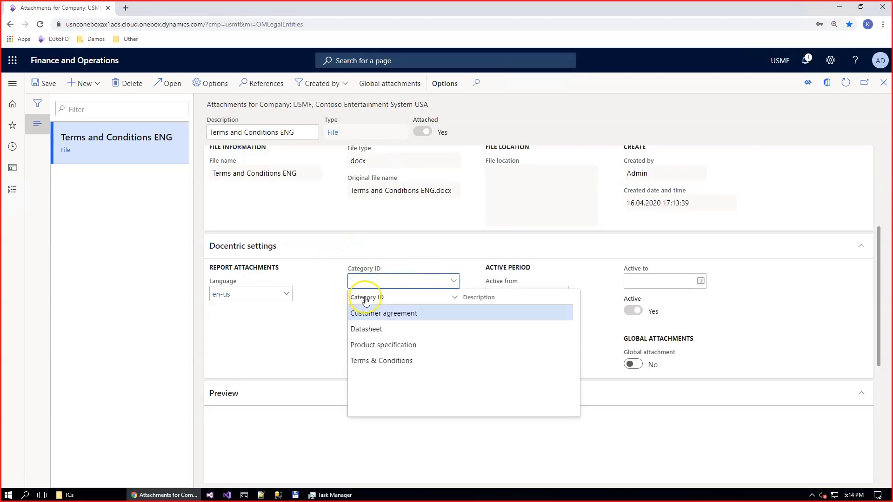
click(364, 361)
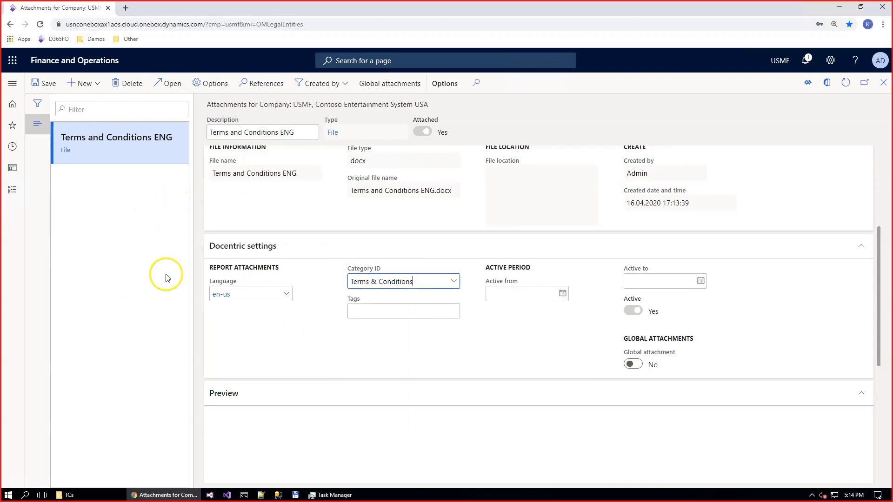
click(633, 365)
click(44, 84)
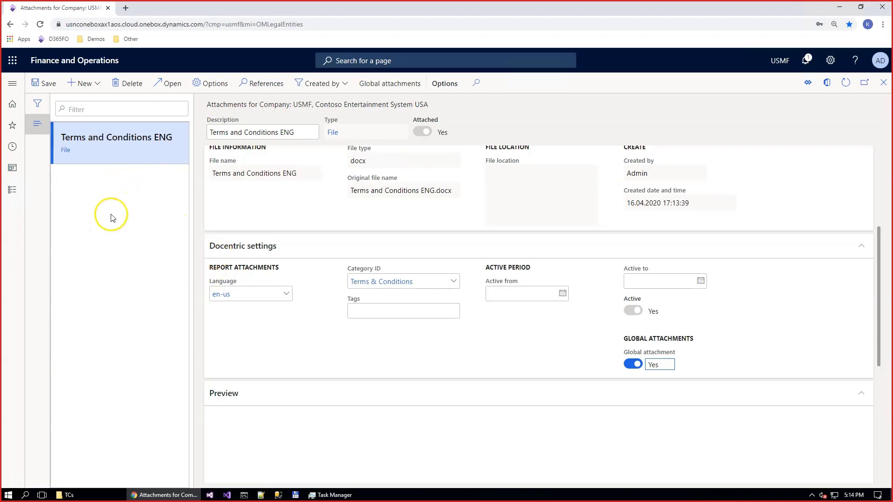
Step: View the list of global attachments for the USMF legal entity from the Docentric AX workspace
click(16, 130)
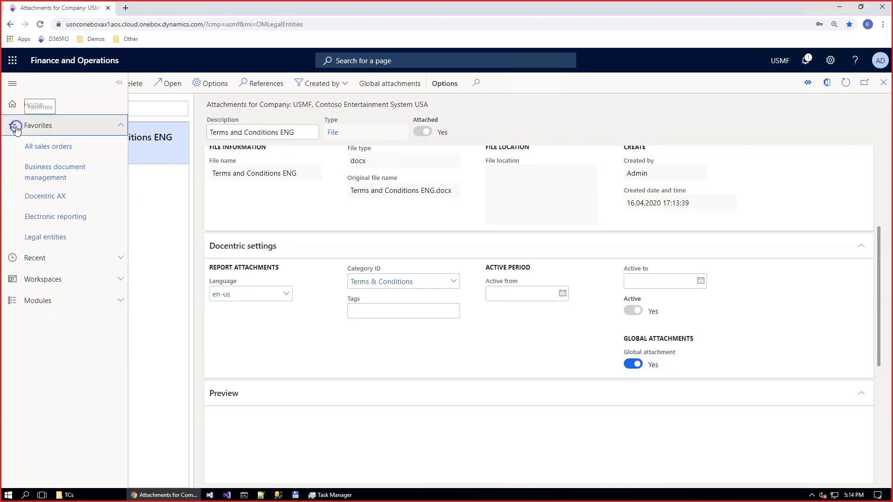
click(59, 199)
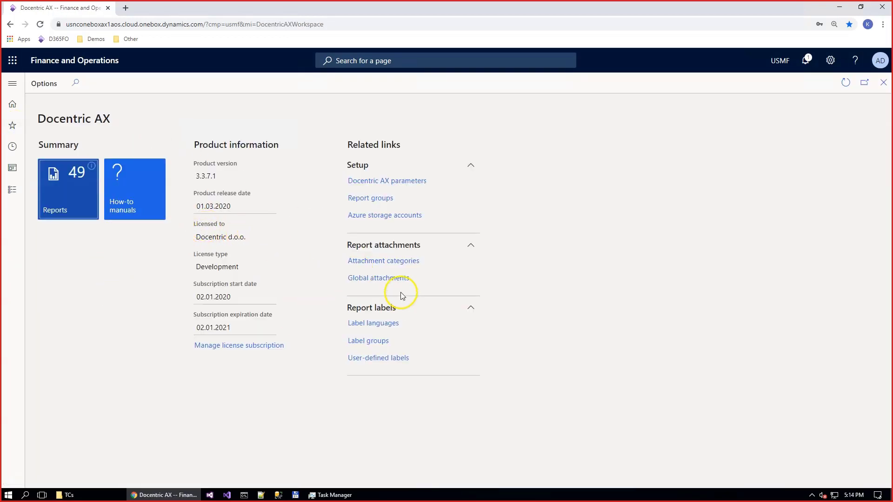
click(379, 279)
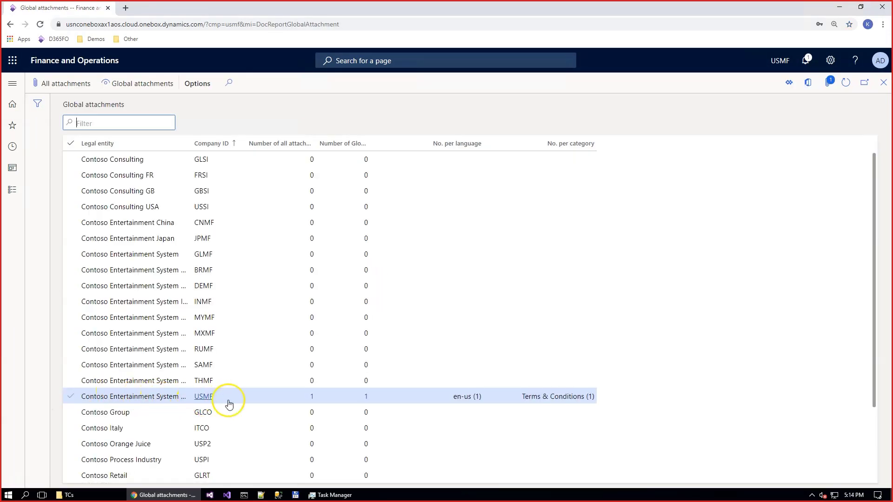
click(230, 403)
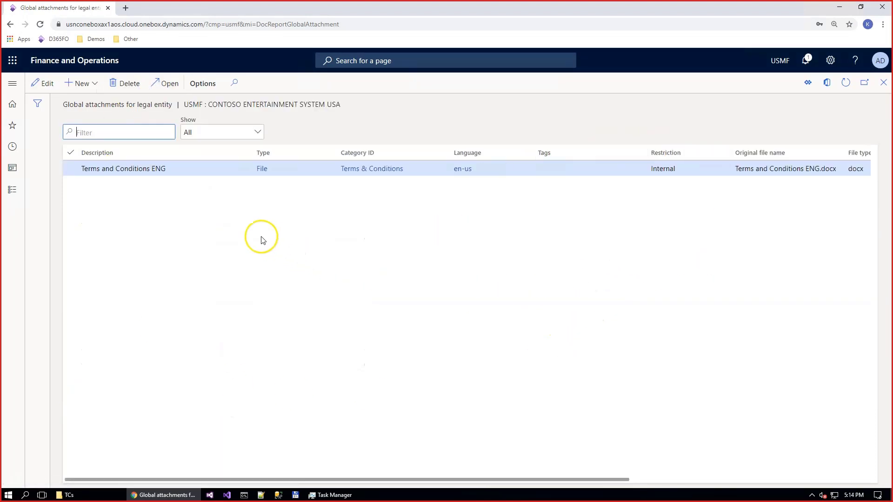
Step: Add Terms and Conditions DEU.docx from the TCs folder as a new global file attachment for USMF
click(86, 85)
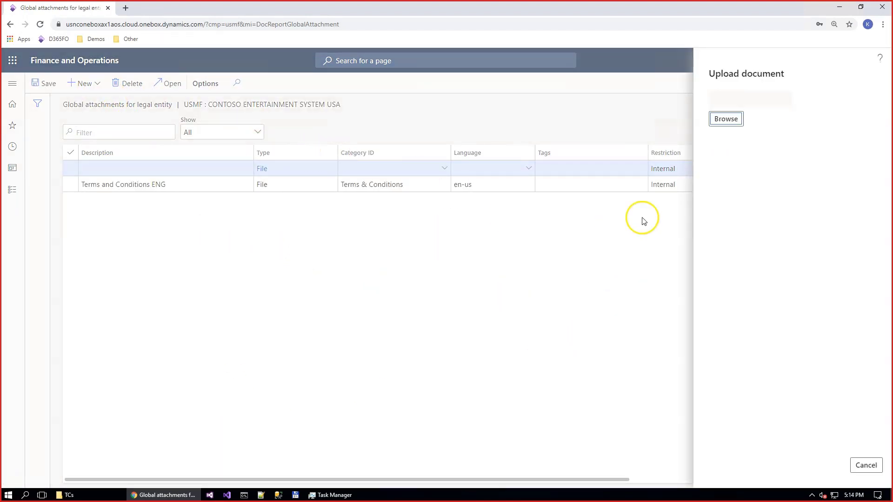
click(726, 118)
click(334, 161)
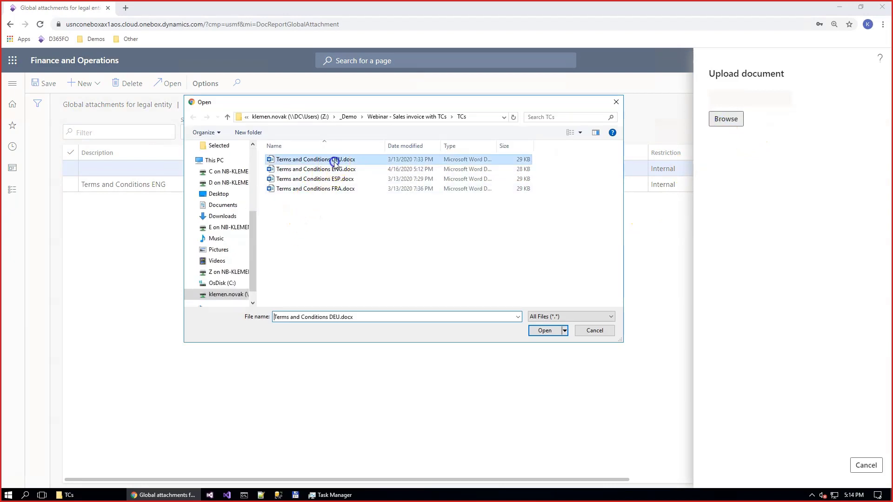
double_click(335, 161)
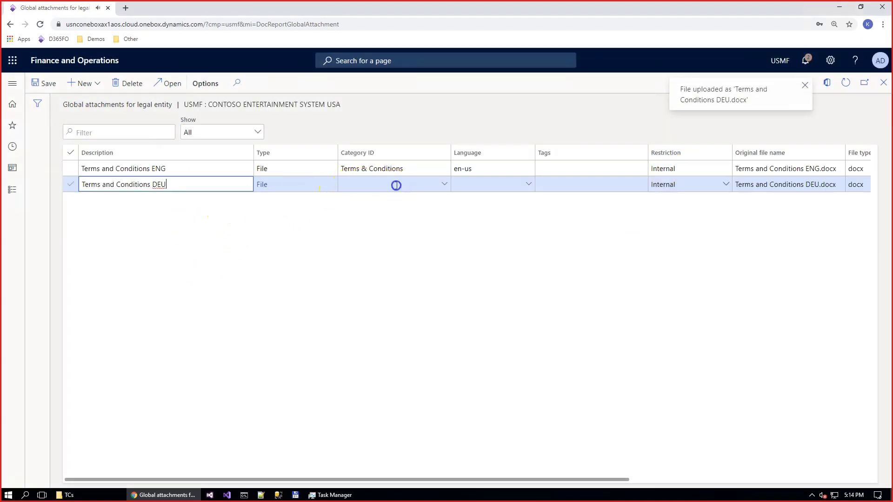
Step: Set the German attachment's category to Terms & Conditions and its language to de
click(396, 185)
click(444, 184)
click(372, 262)
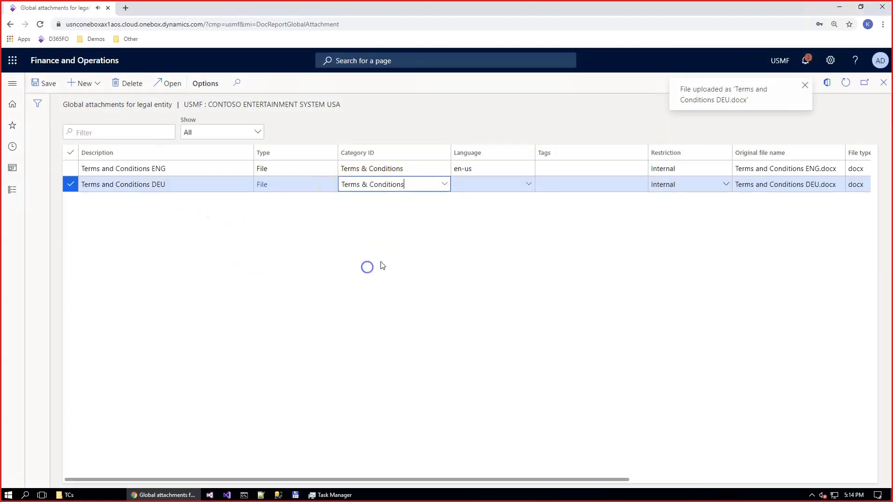
click(534, 191)
text(de)
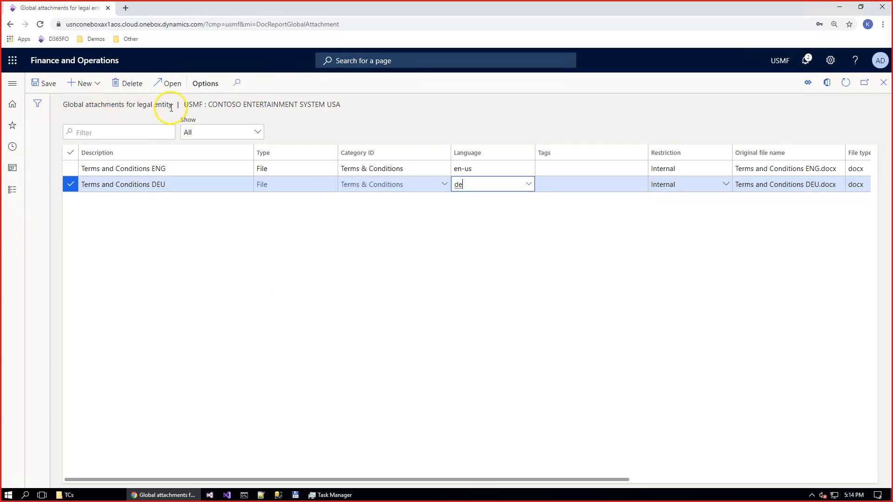
Step: Add Terms and Conditions FRA.docx from the TCs folder as another global file attachment for USMF
click(91, 86)
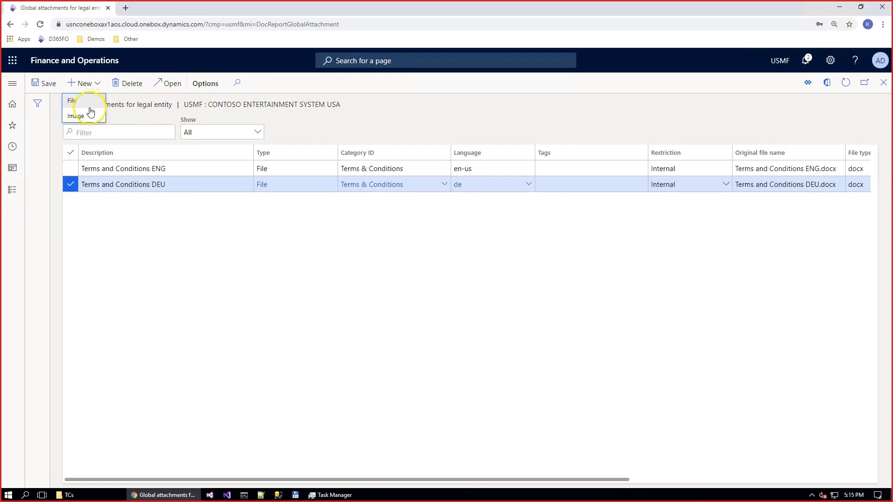
click(107, 106)
click(721, 117)
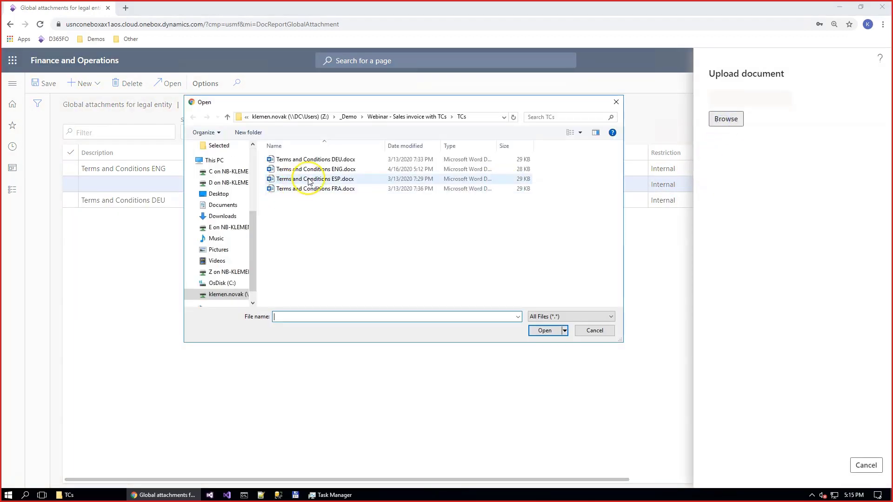
double_click(320, 190)
Step: Set the French attachment's category to Terms & Conditions and language to fr, save, and return to the global attachments overview
click(443, 200)
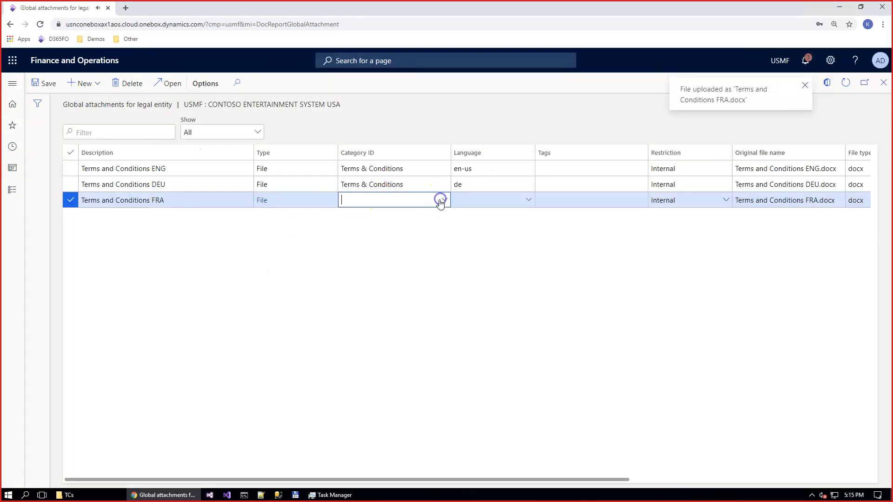
click(356, 278)
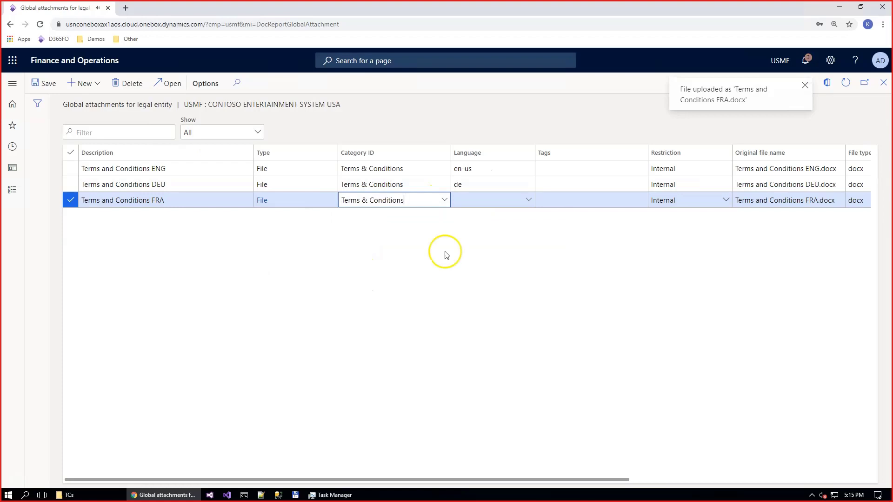
click(503, 202)
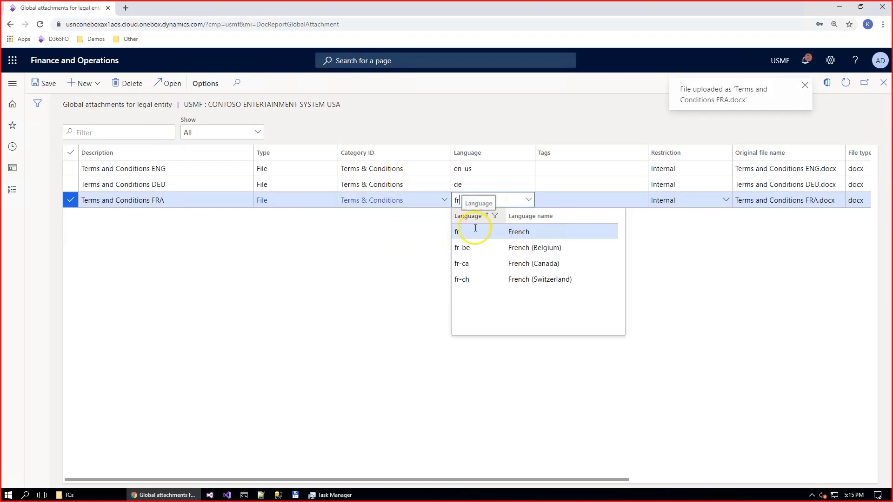
click(475, 231)
click(36, 85)
key(Escape)
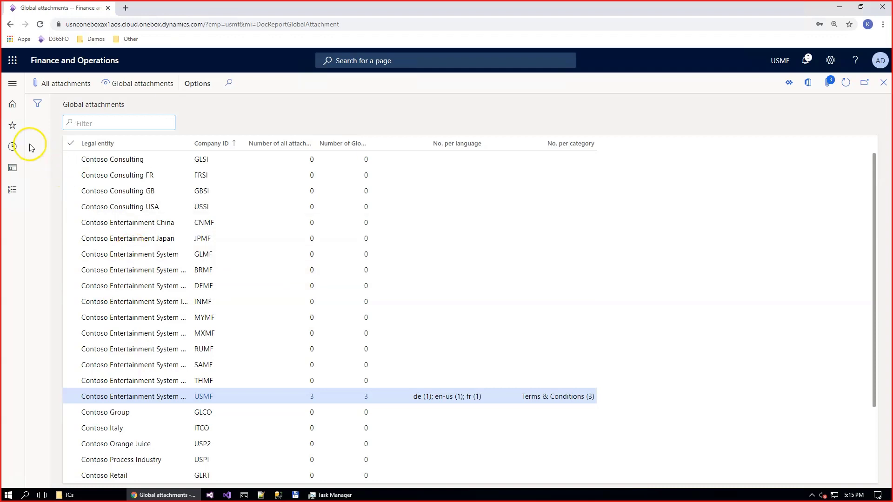
Step: Open the reporting configurations from the Electronic reporting workspace
click(13, 126)
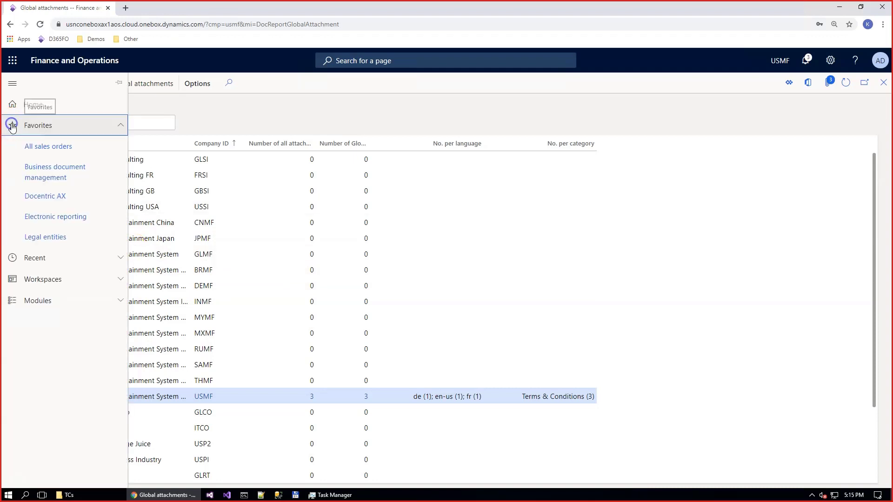
click(38, 220)
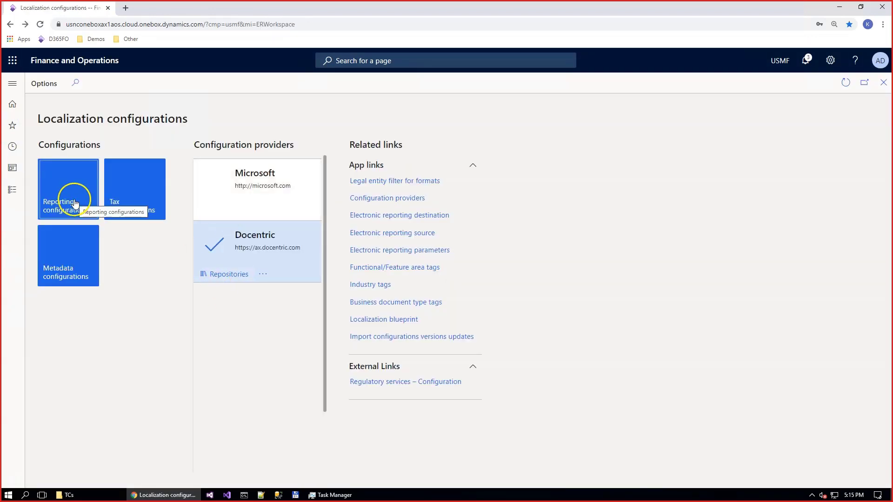
click(75, 203)
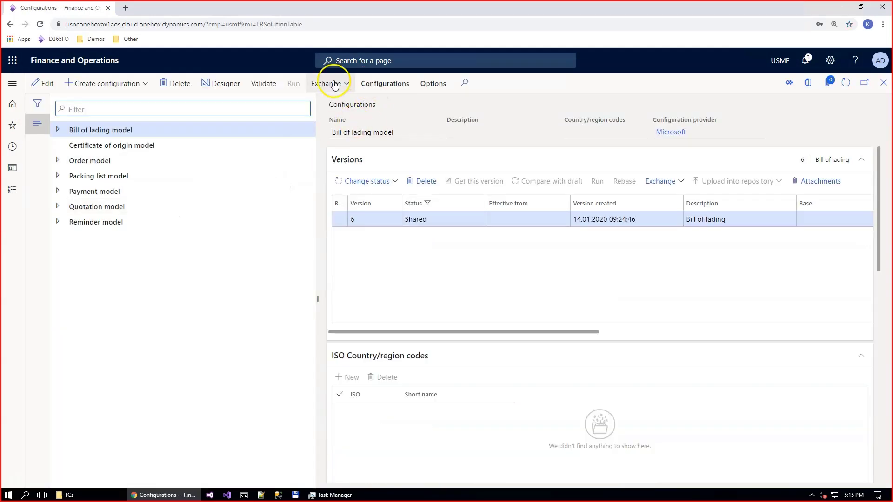
Step: Load the configuration file 01 Invoice model.version.180.xml from the GER configurations folder
click(334, 84)
click(331, 100)
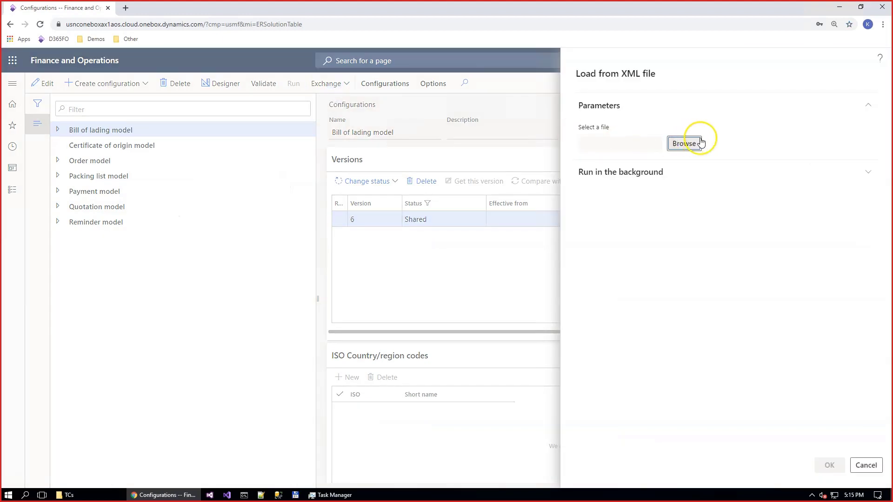
click(683, 144)
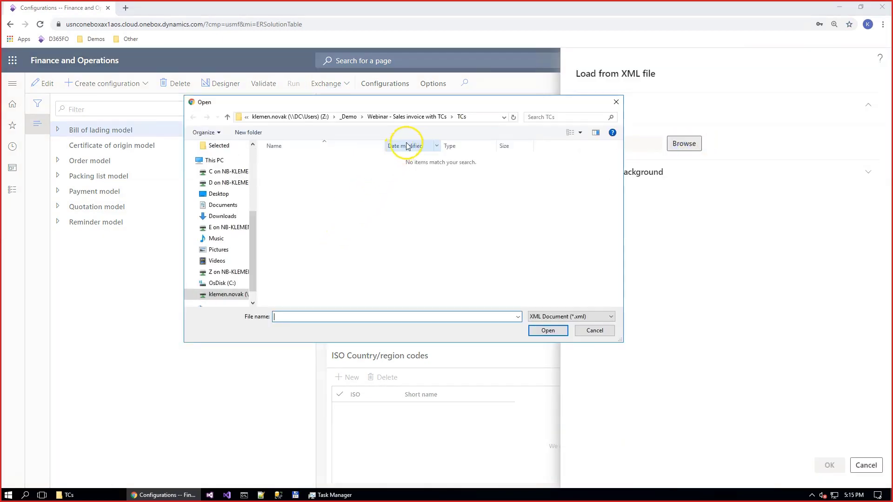
click(408, 117)
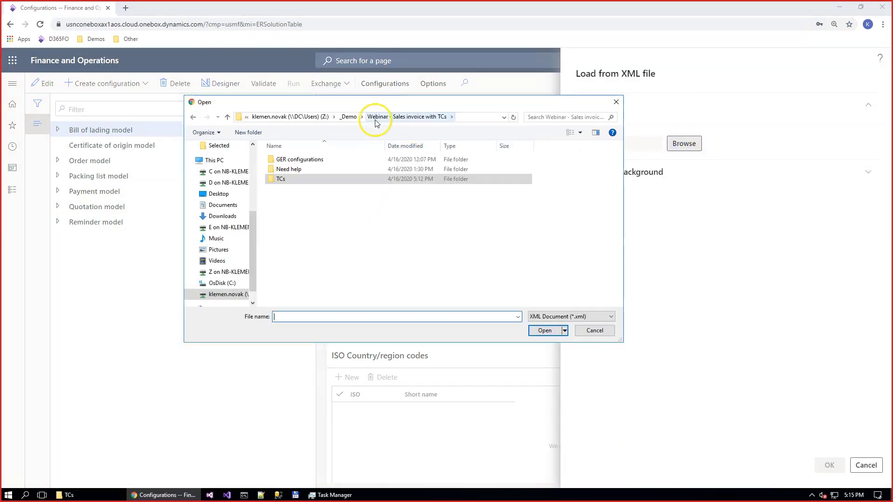
double_click(299, 160)
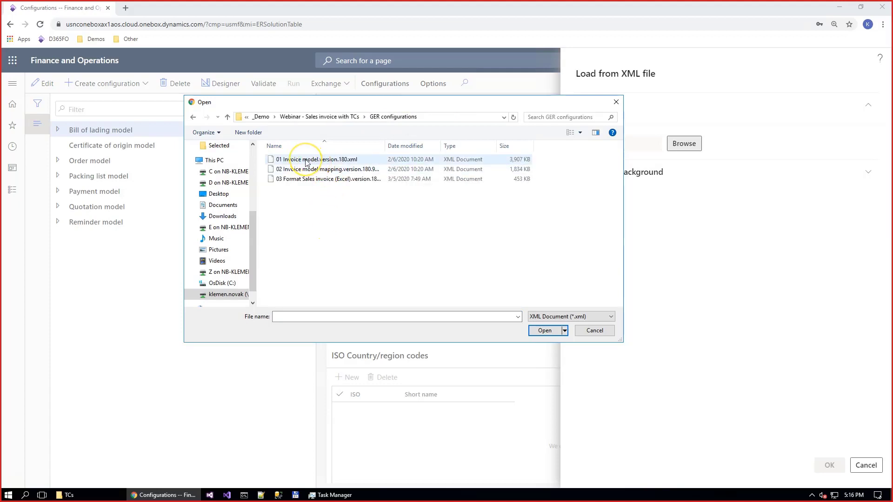
double_click(306, 160)
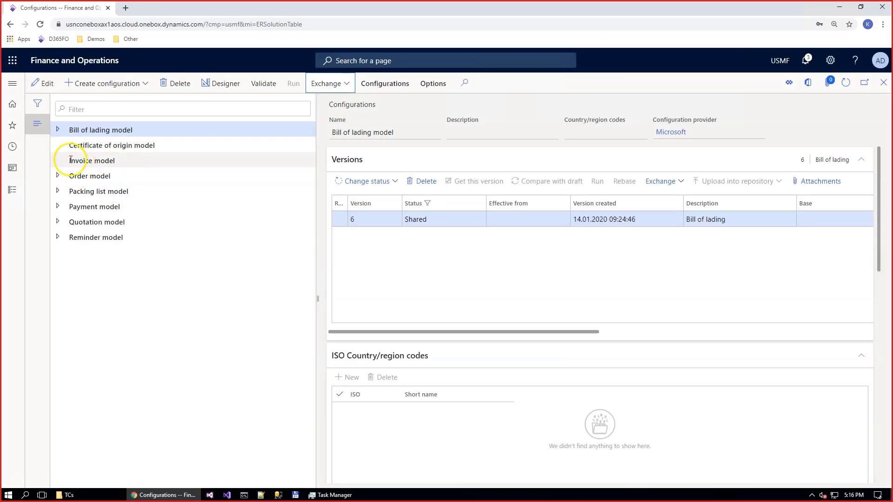
Step: Load 02 Invoice model mapping.version.180.92.xml from the GER configurations folder with Invoice model selected
click(88, 163)
click(326, 83)
click(334, 107)
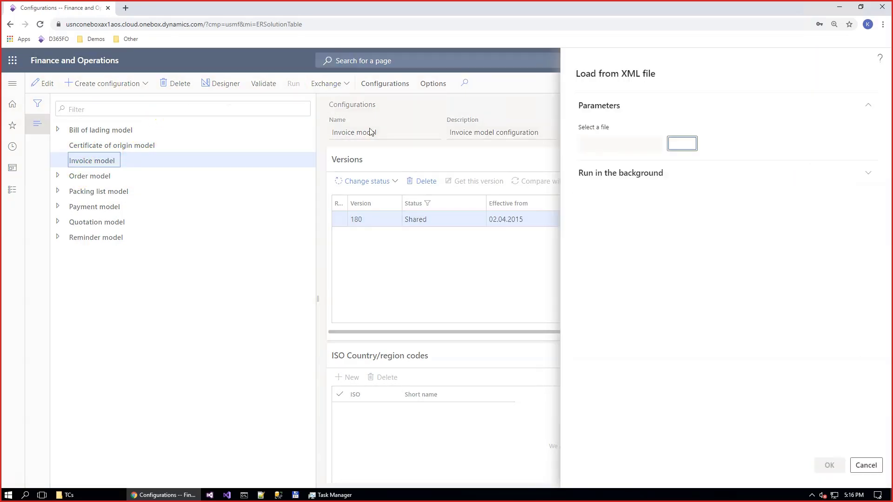
click(675, 145)
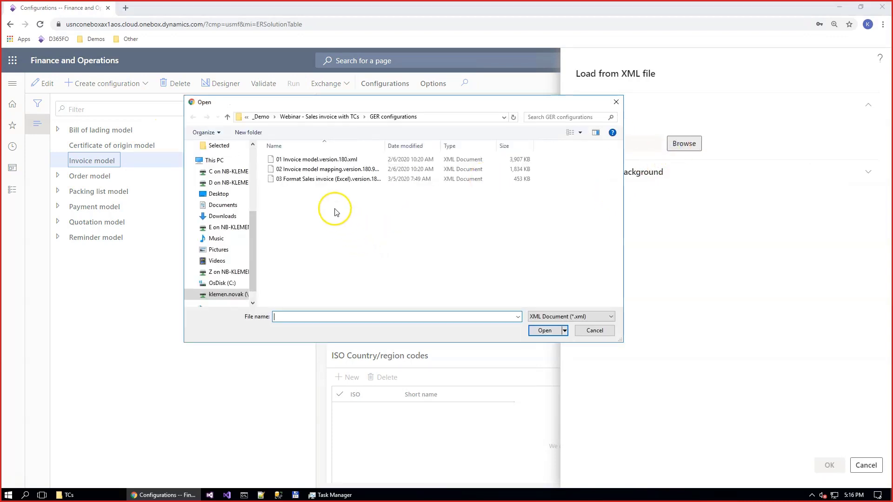
click(330, 169)
click(551, 330)
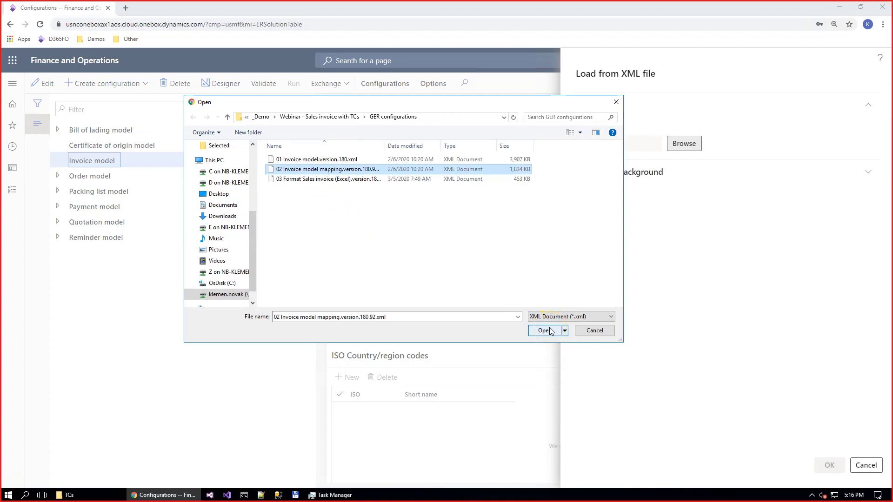
click(829, 465)
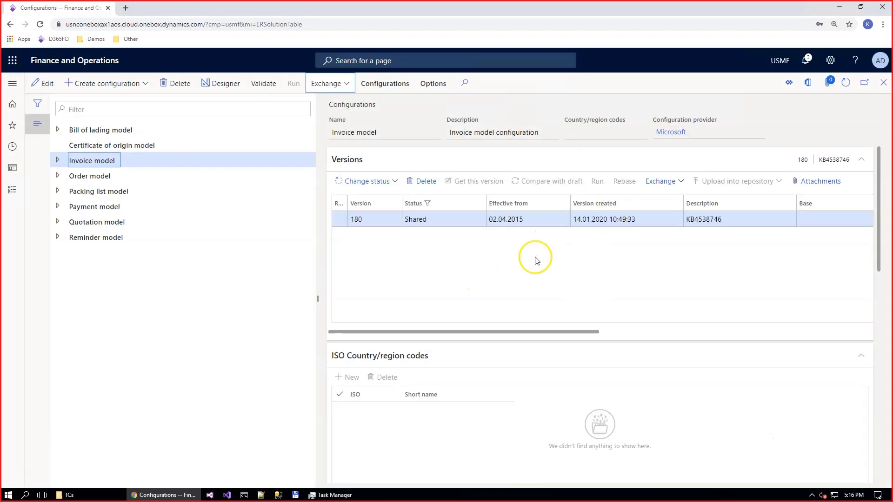
Step: Expand Invoice model, load 03 Format Sales invoice (Excel).version.180.34.xml, and select the Sales invoice (Excel) configuration
click(57, 160)
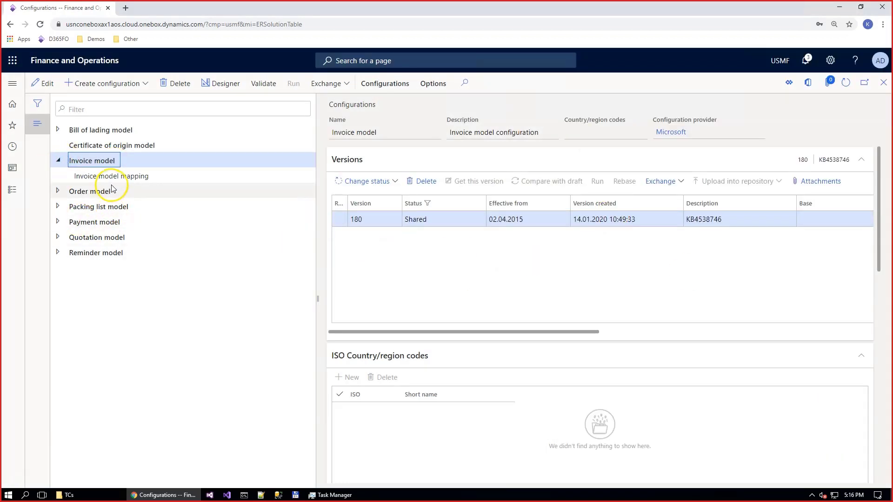
click(325, 84)
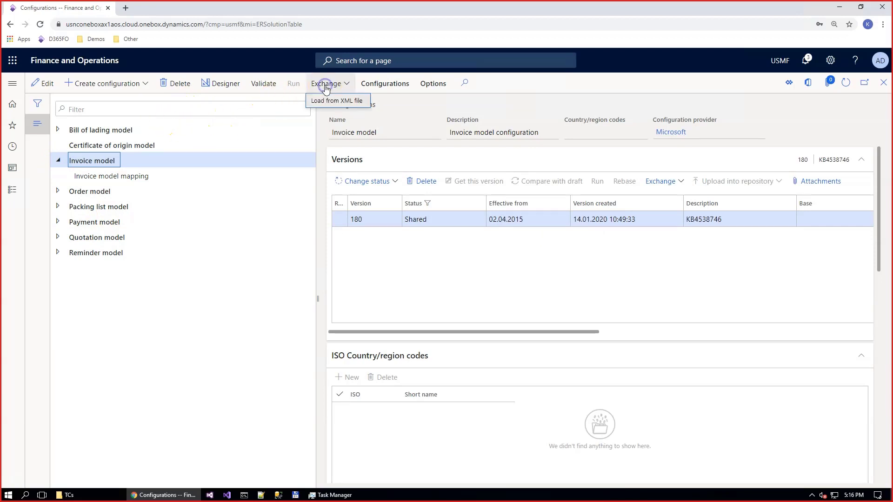
click(331, 100)
click(690, 145)
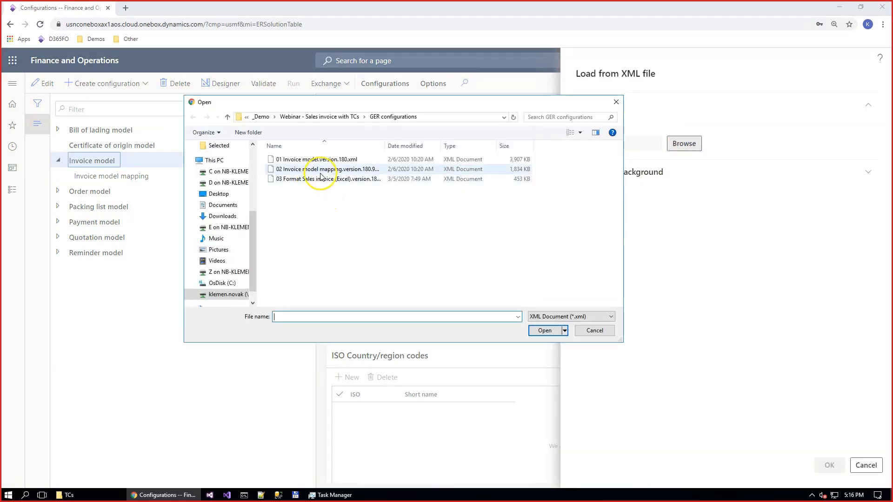
click(314, 181)
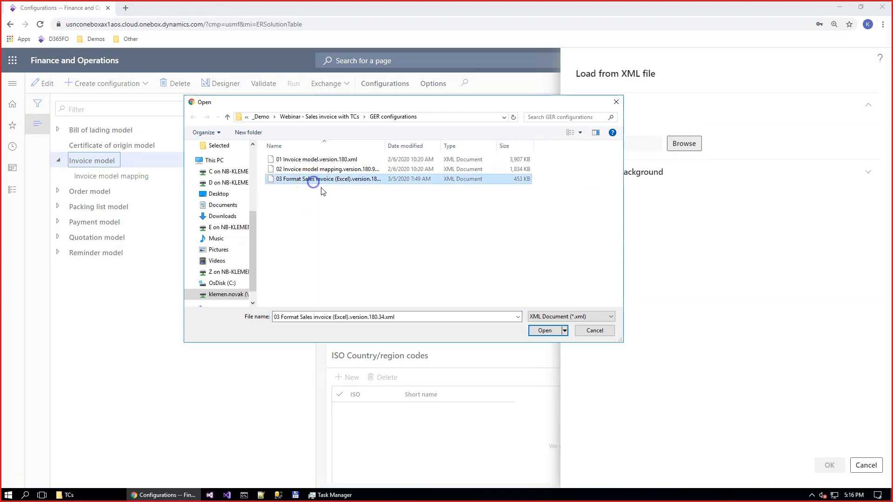
click(542, 332)
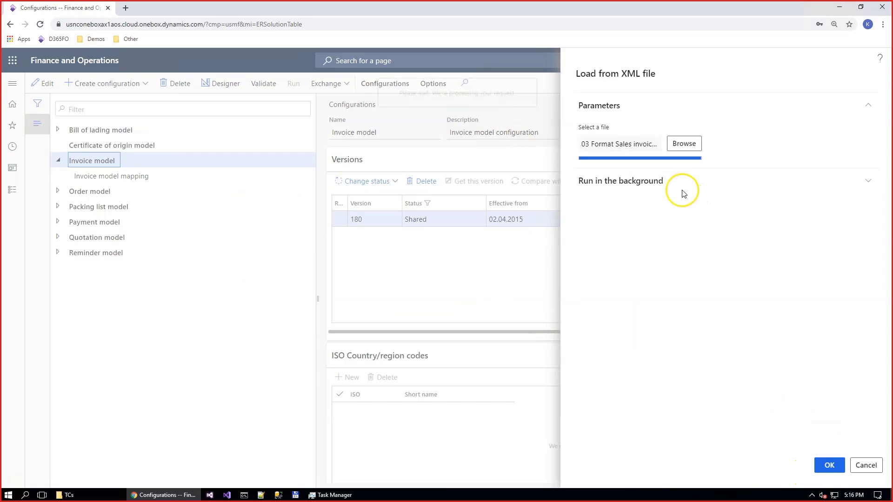
click(128, 190)
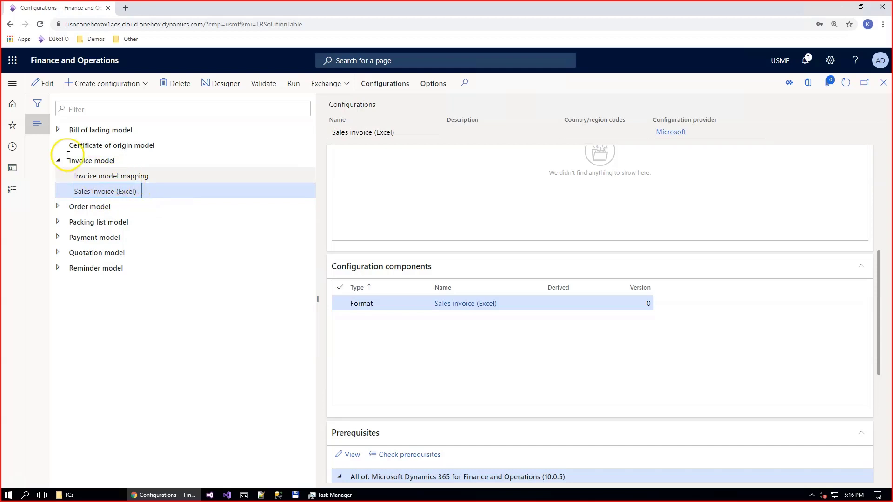
Step: Open the Docentric AX reports, filter the report IDs by "sales" and select SalesInvoice.Report
click(14, 126)
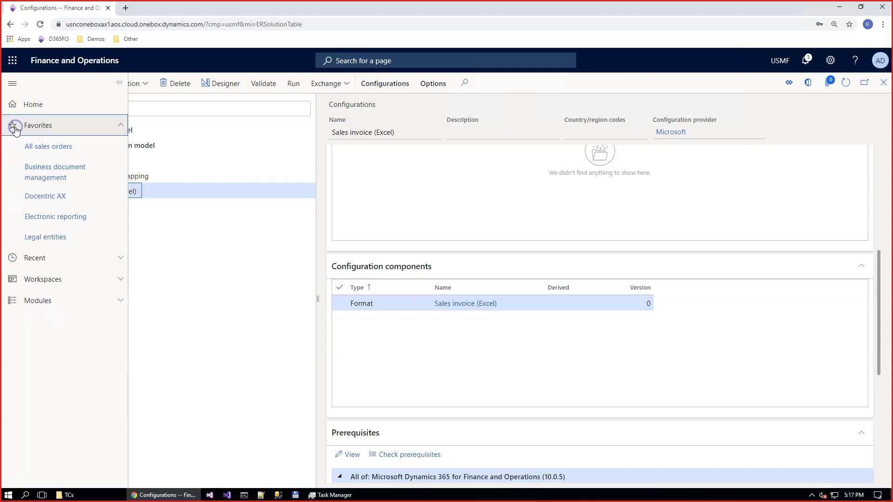
click(51, 196)
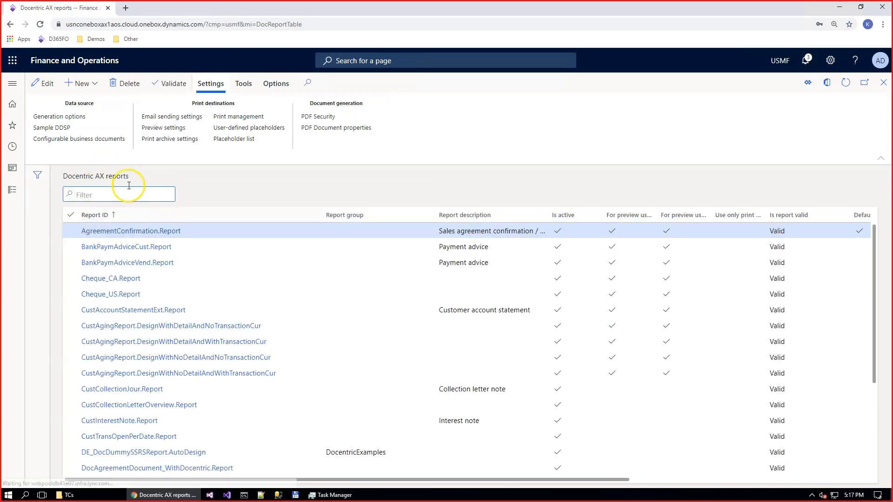
text(sales)
key(Return)
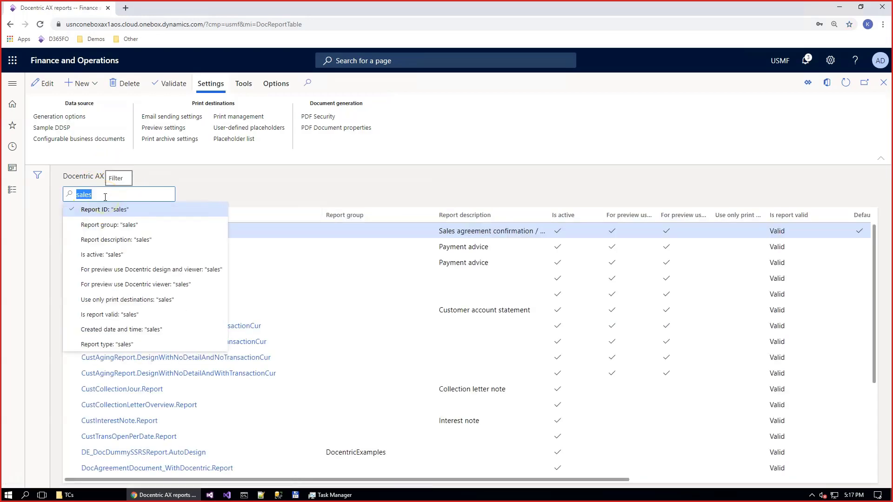
click(237, 248)
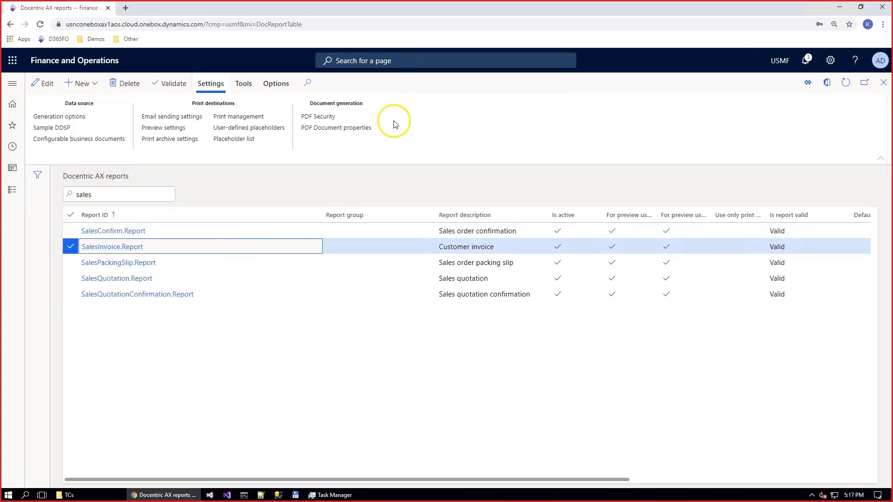
Step: Set the report format of the original Customer invoice to Sales invoice (Excel) in the print management setup
click(256, 117)
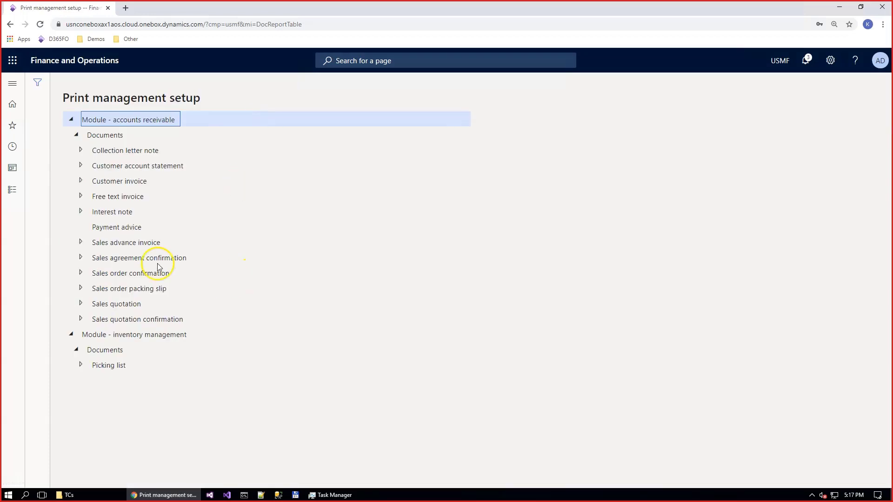
click(81, 180)
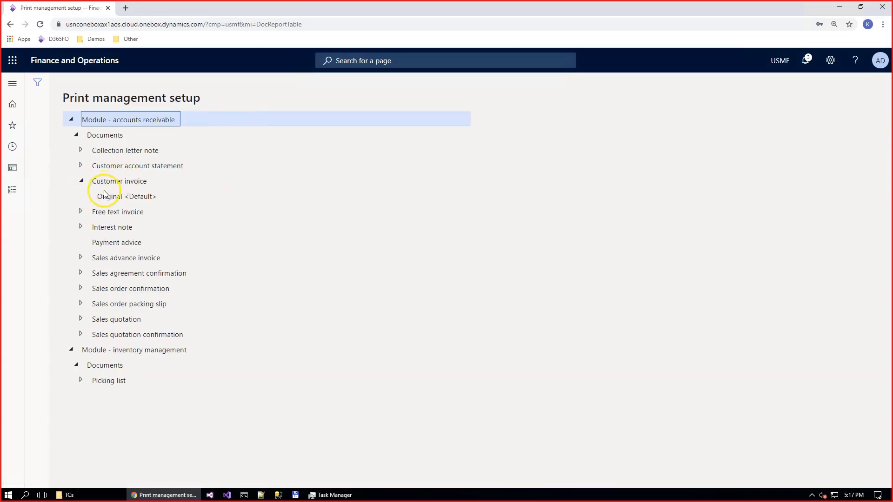
click(116, 195)
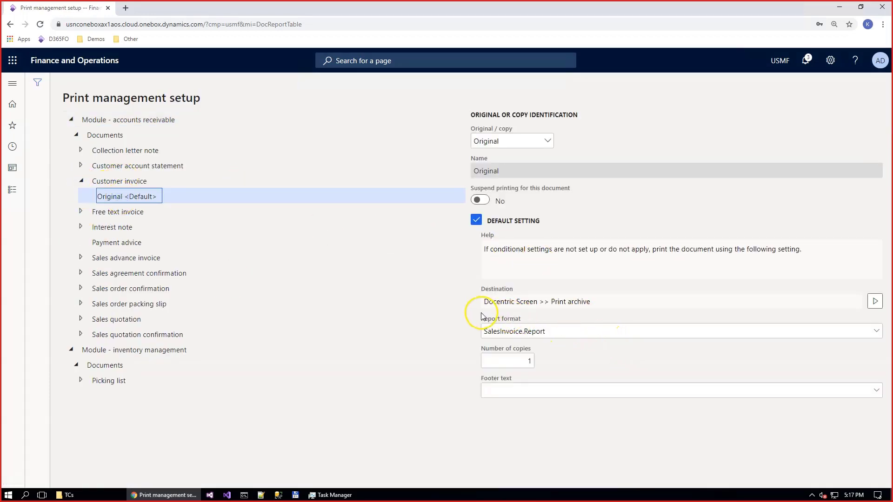
click(877, 331)
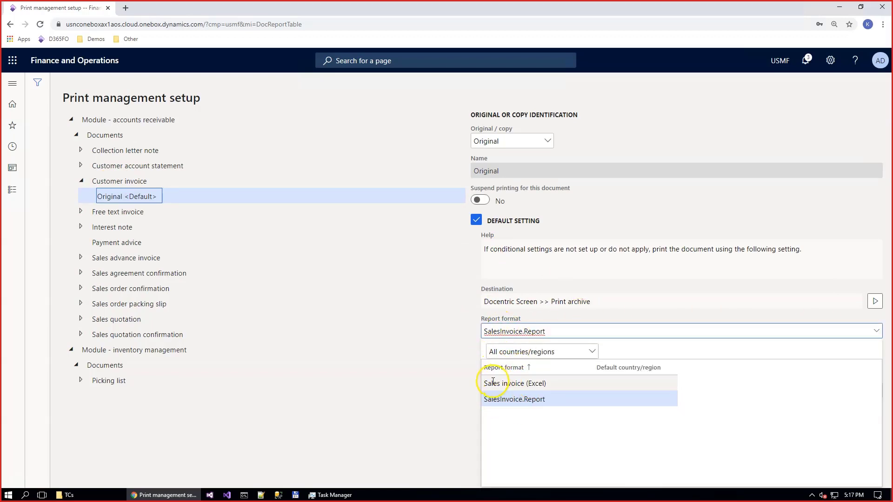
click(521, 383)
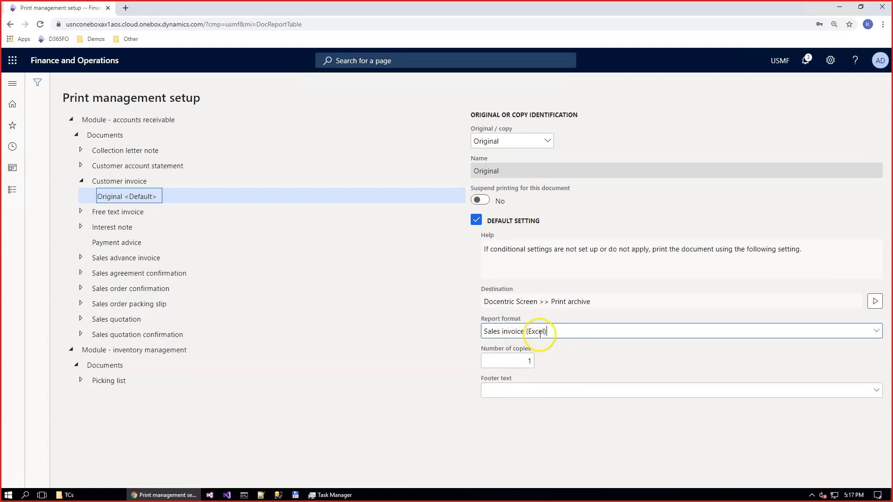
click(136, 183)
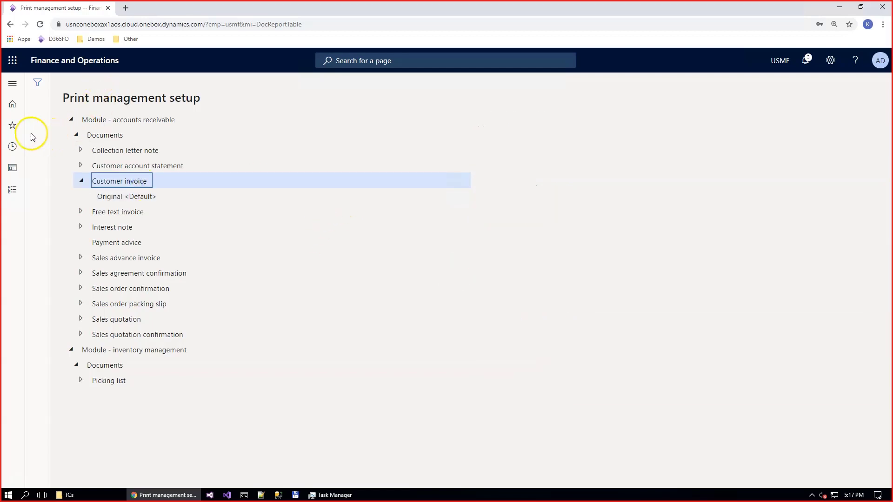
Step: Open the invoice journal of the upper Contoso Retail San Diego sales order and print its first invoice using print management
click(8, 131)
click(56, 147)
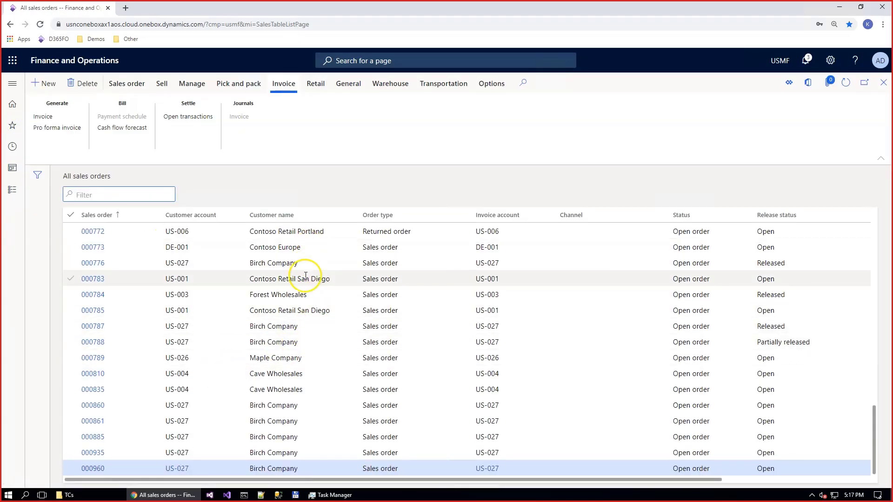
click(304, 277)
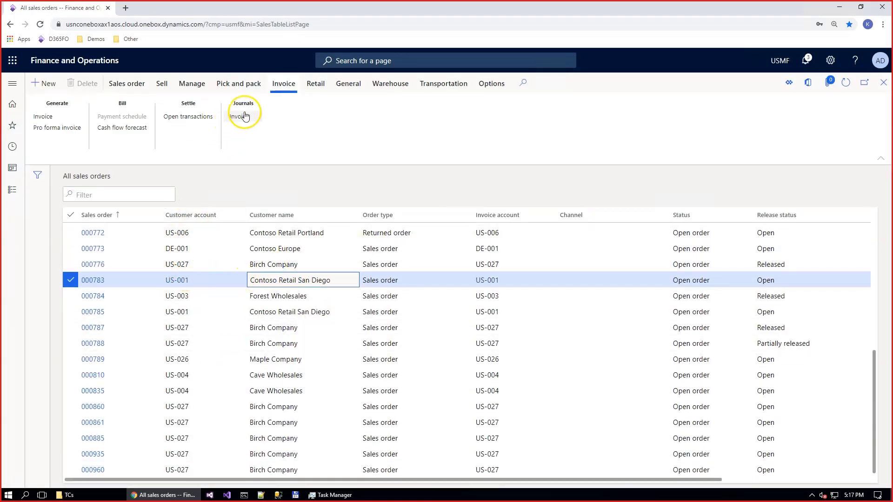
click(244, 115)
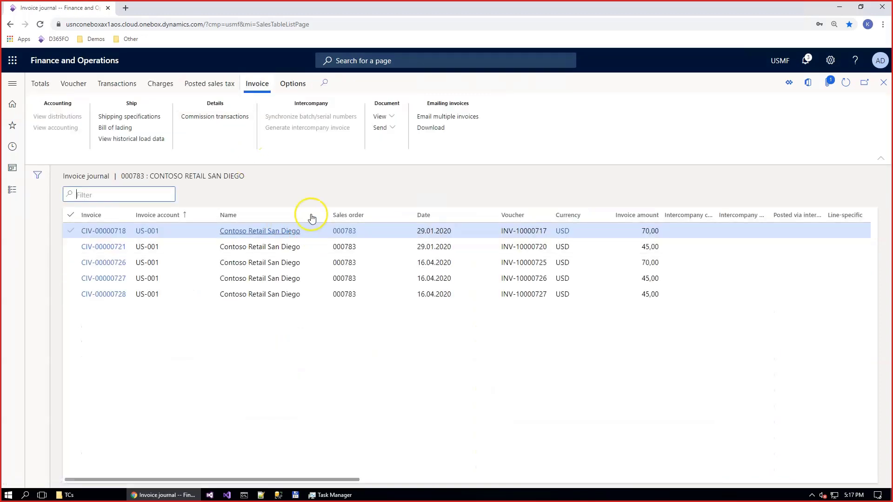
click(380, 118)
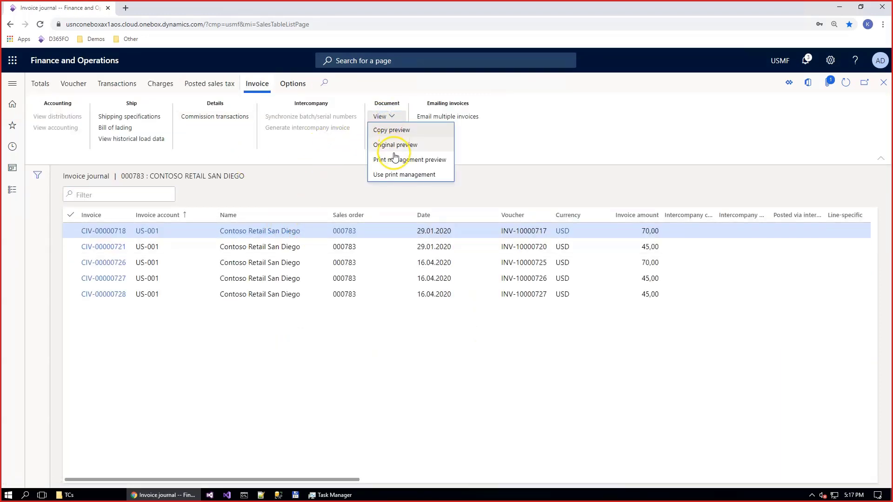
click(395, 175)
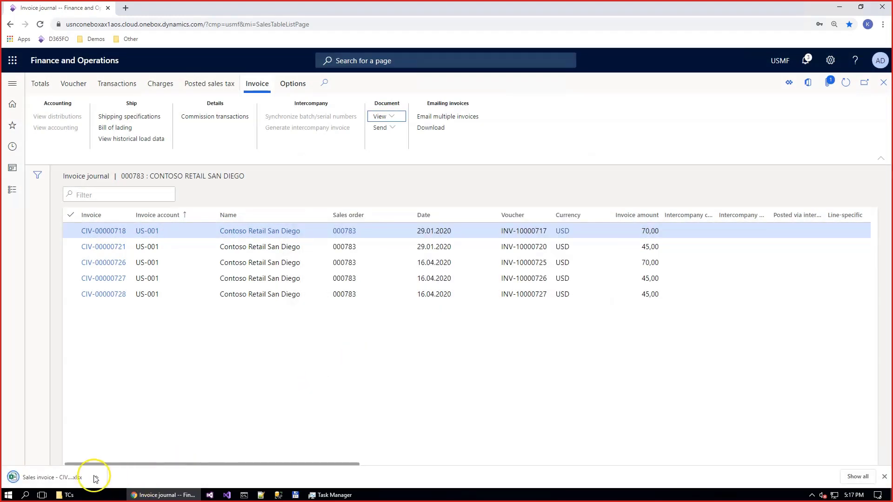
Step: Open the downloaded sales invoice in Excel, enable editing, review its header, lines, notes and totals, and close the workbook
click(78, 476)
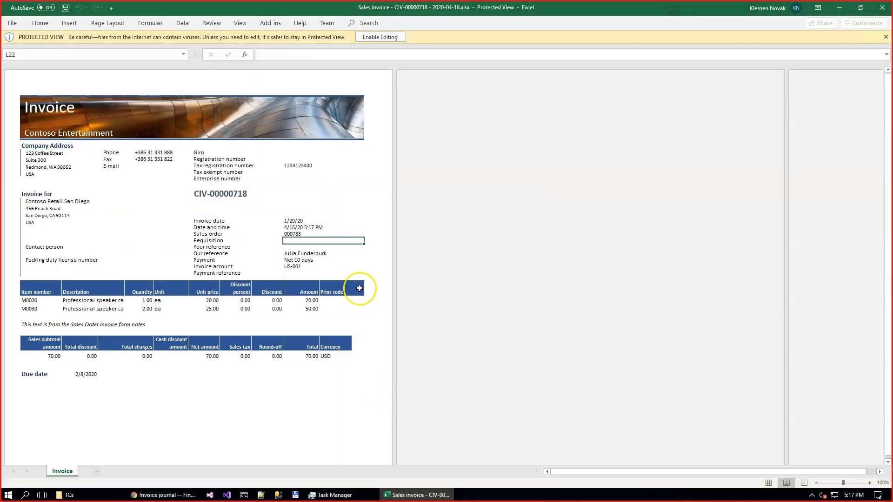
click(372, 34)
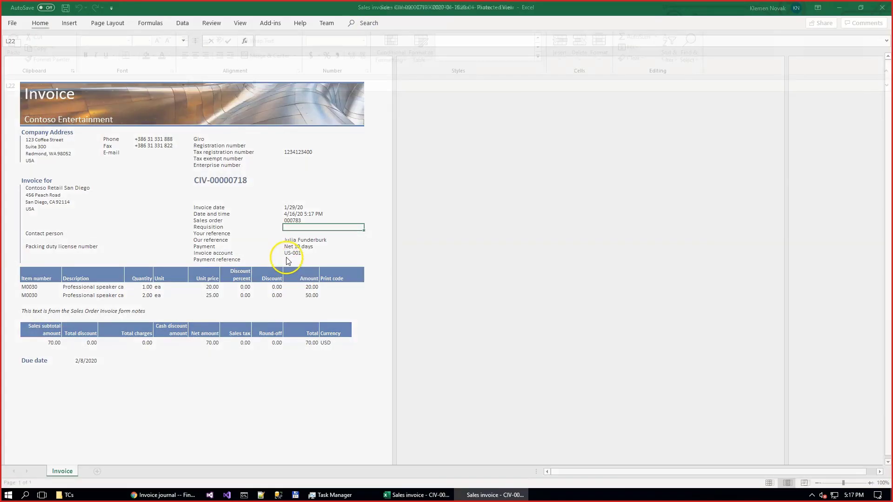
scroll(319, 265, up, 3)
scroll(317, 262, up, 3)
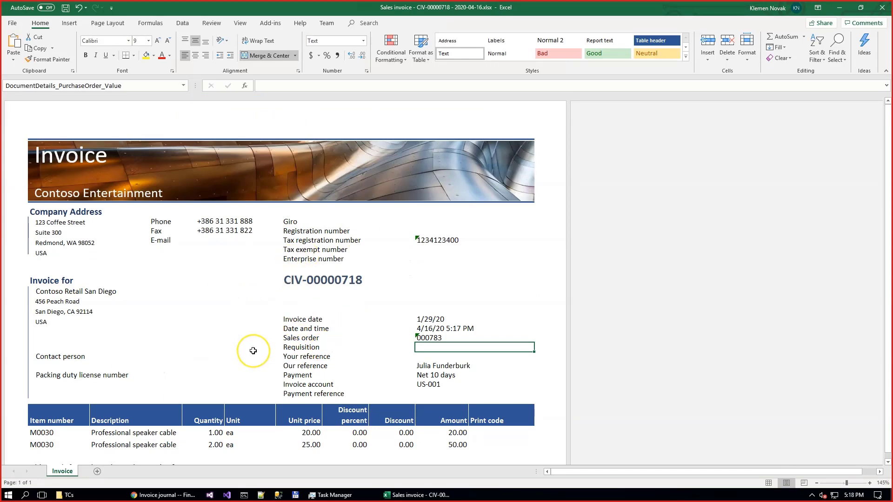
scroll(251, 351, down, 8)
scroll(303, 281, up, 4)
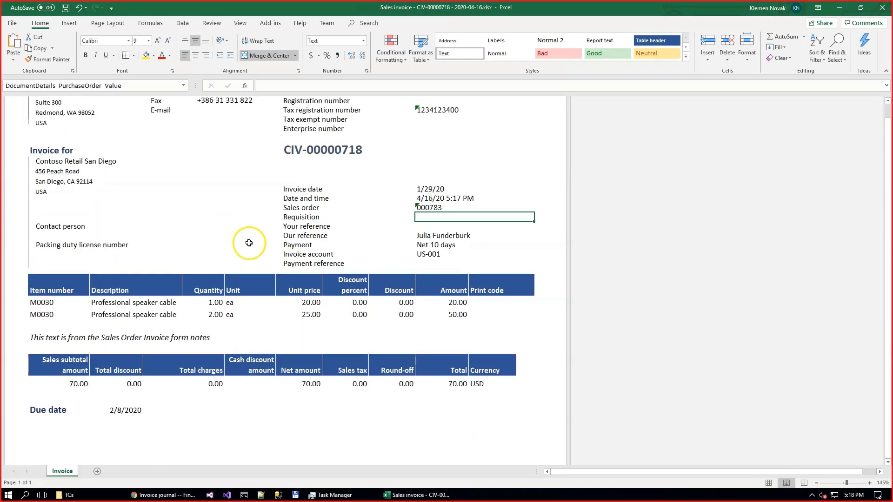
scroll(277, 282, up, 5)
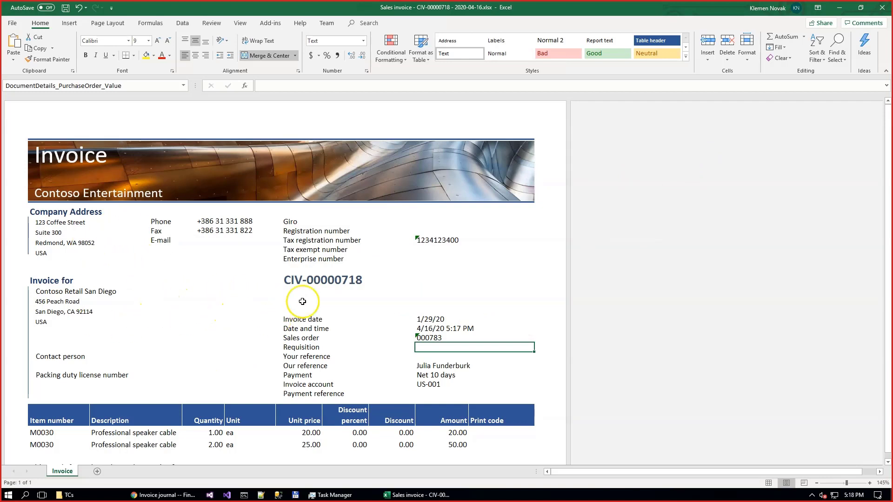
click(883, 7)
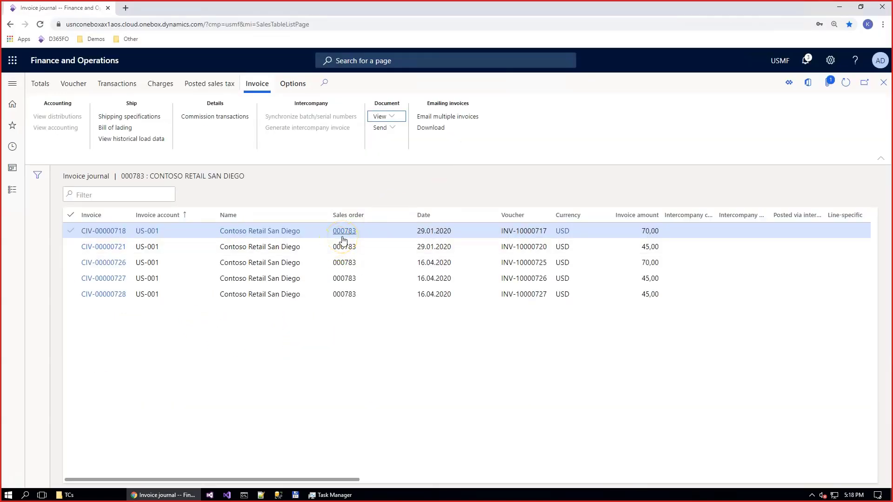
Step: Derive a configuration named Invoice model Docentric from Invoice model in the electronic reporting configurations
click(14, 126)
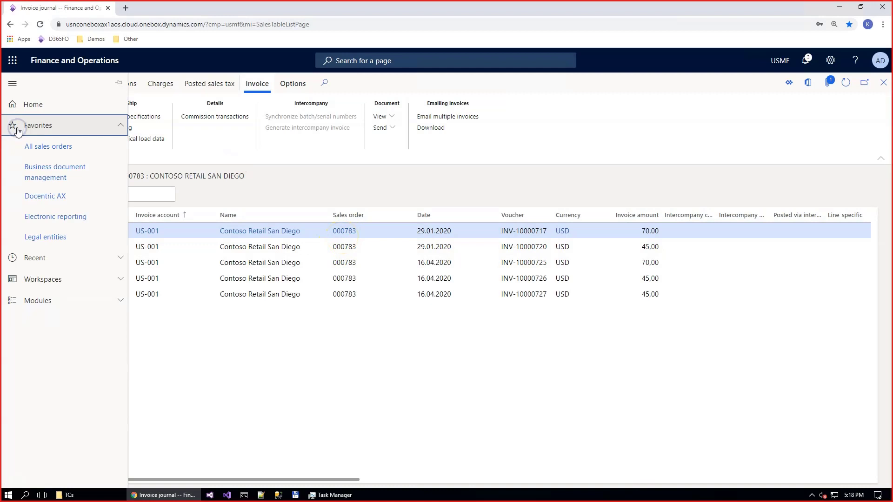
click(54, 216)
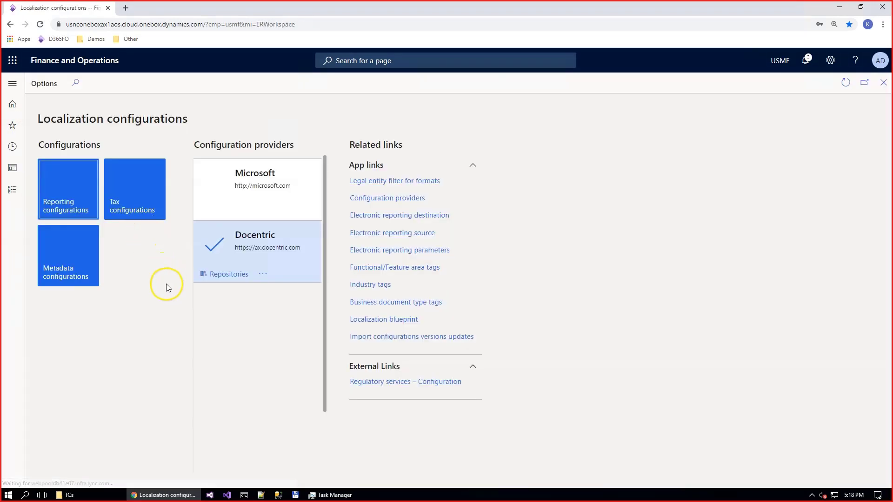
click(70, 193)
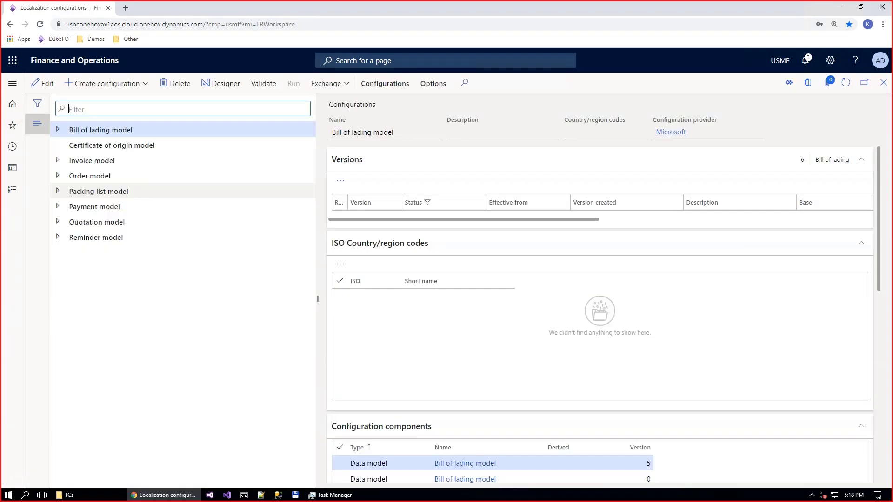
click(58, 160)
click(103, 162)
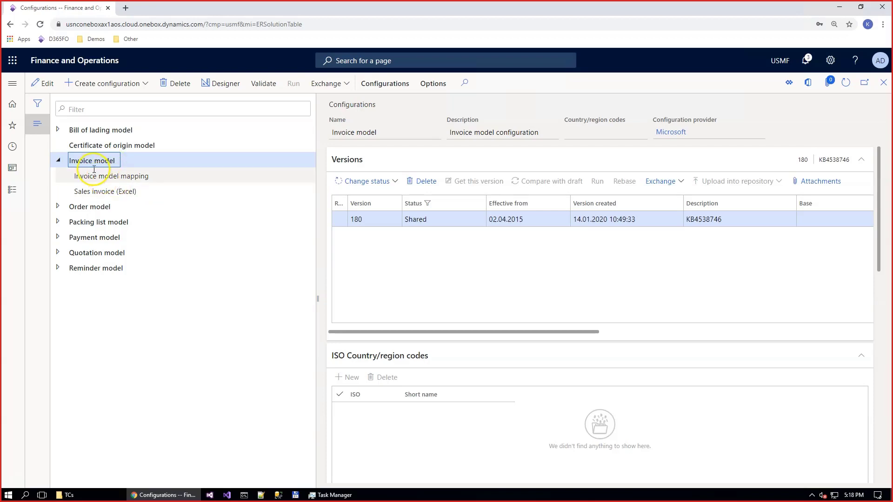
click(141, 88)
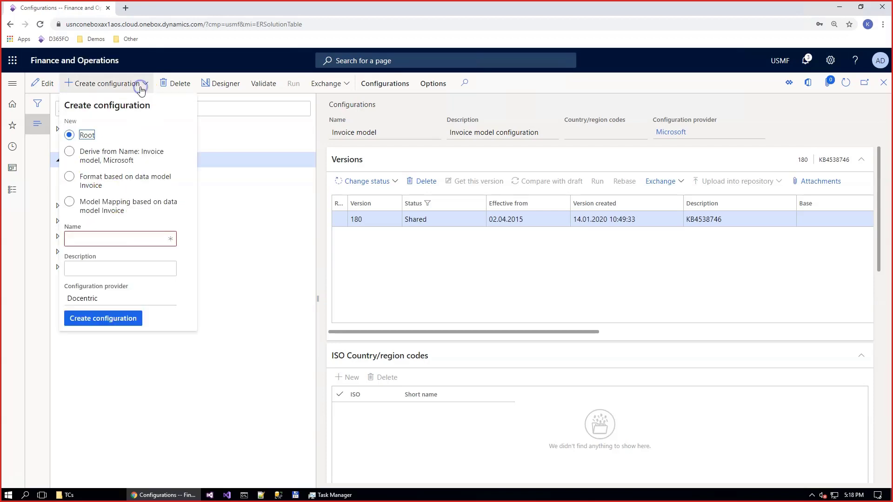
click(95, 161)
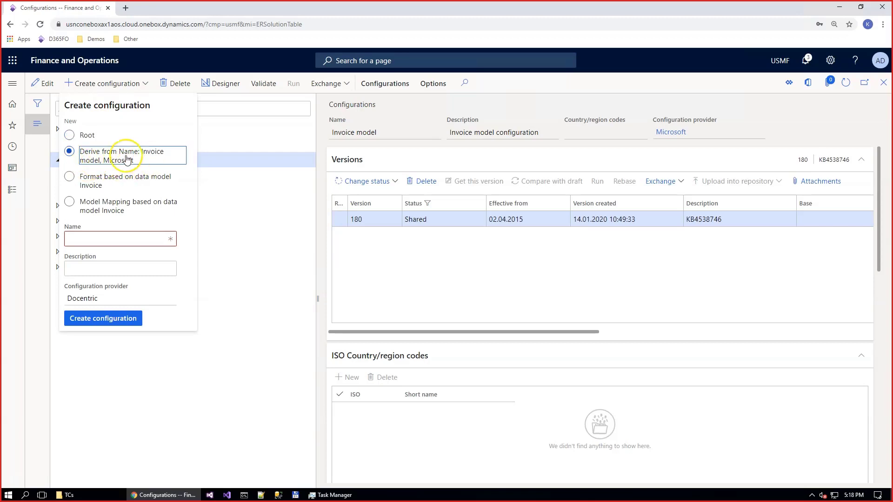
click(91, 241)
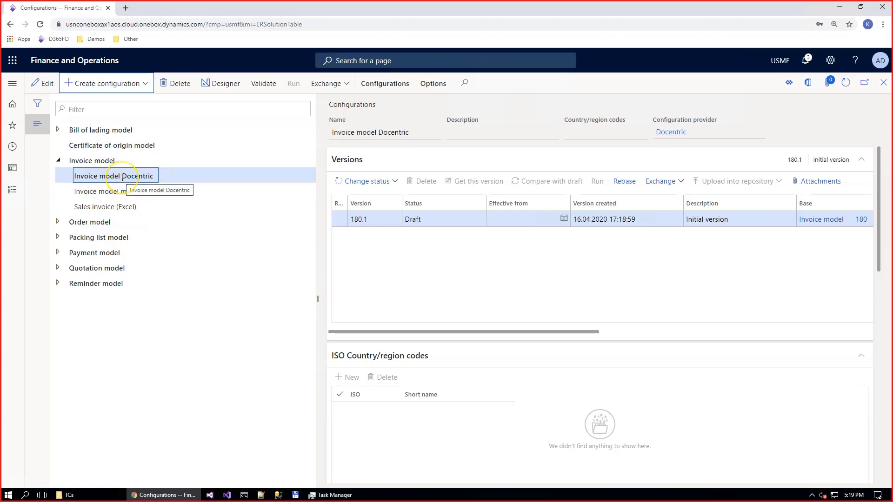
Step: Open Invoice model Docentric in the data model designer and locate the SalesInvoice node by searching for "salesinvoice"
click(227, 87)
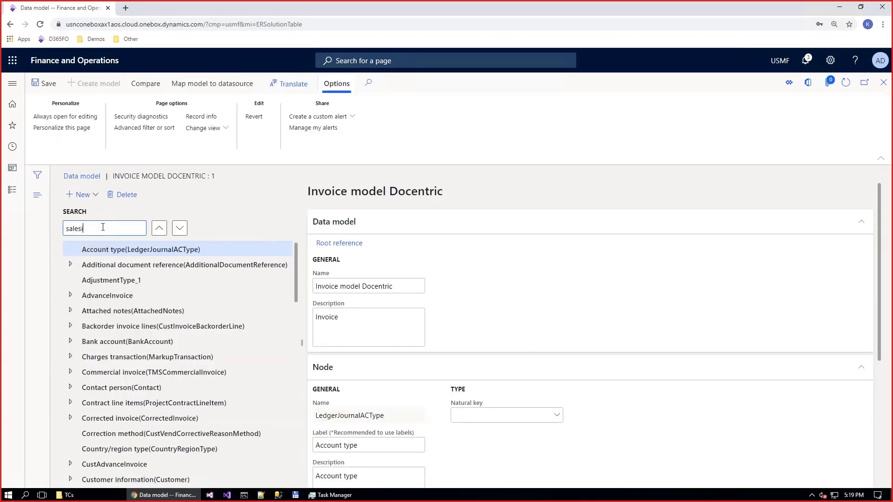
click(103, 227)
text(salesinvoice)
click(180, 228)
Step: Add a child node named TermsAndConditions with item type Record list under SalesInvoice
click(85, 200)
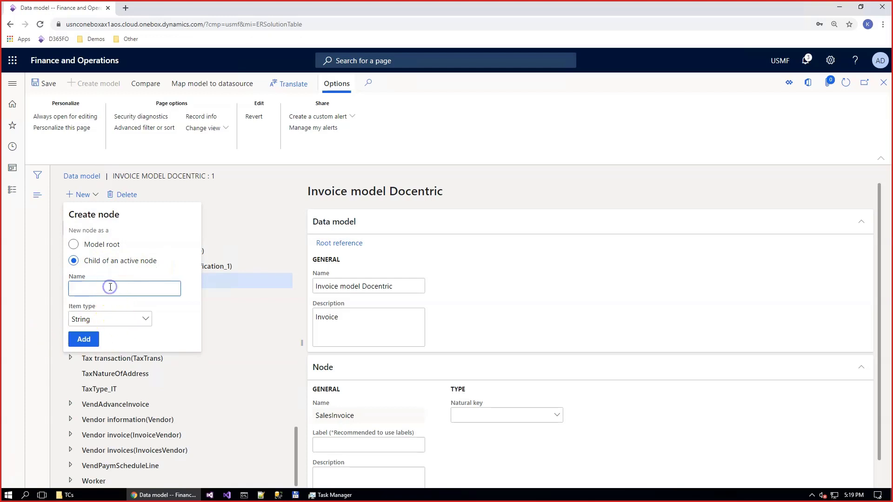
text(TaxNatureOfAddress)
click(145, 319)
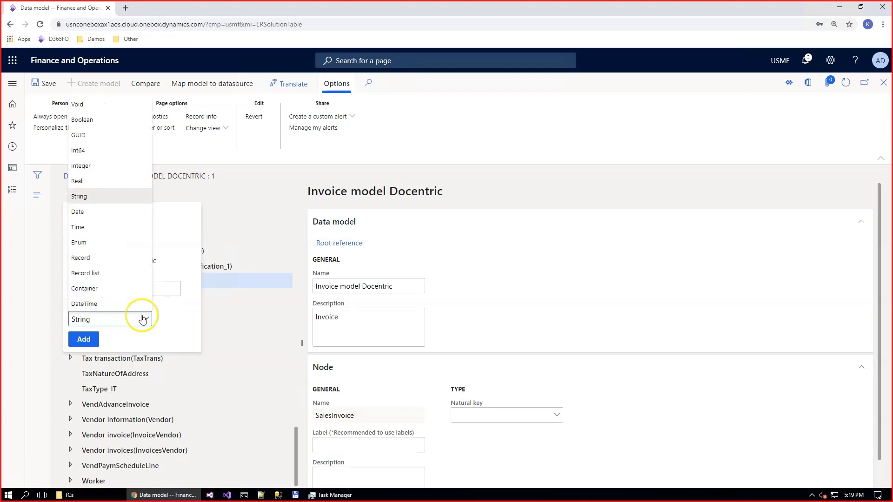
click(112, 274)
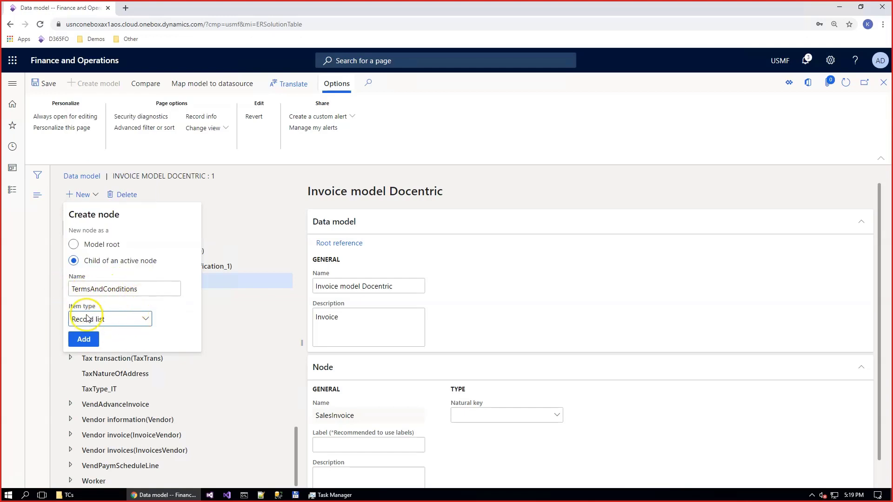
click(89, 340)
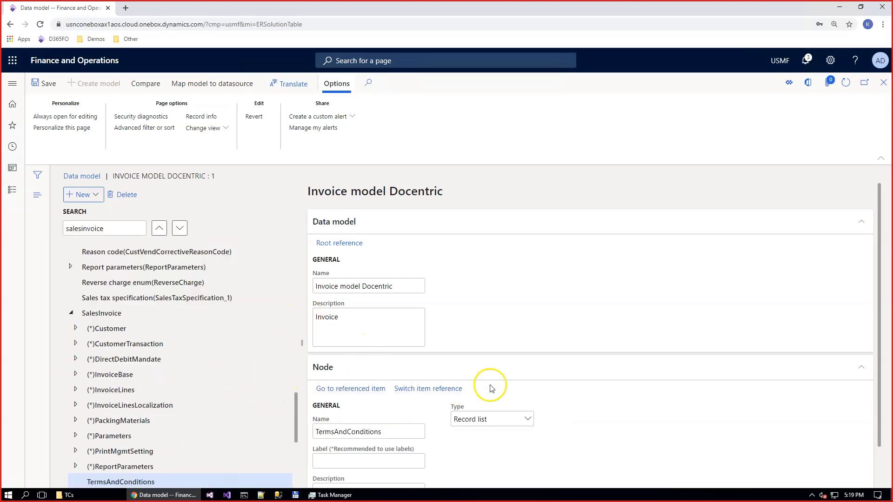
Step: Label the TermsAndConditions node "Terms & Conditions"
scroll(488, 385, down, 1)
click(333, 417)
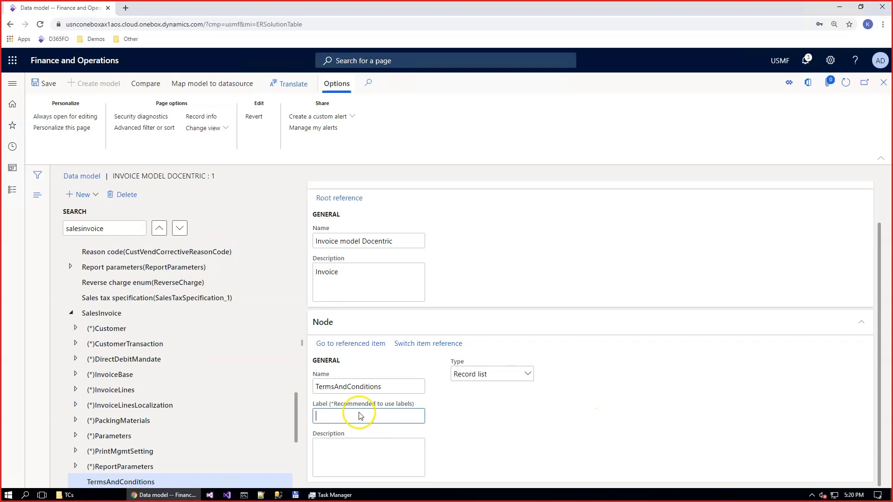
text(Terms & Conditions)
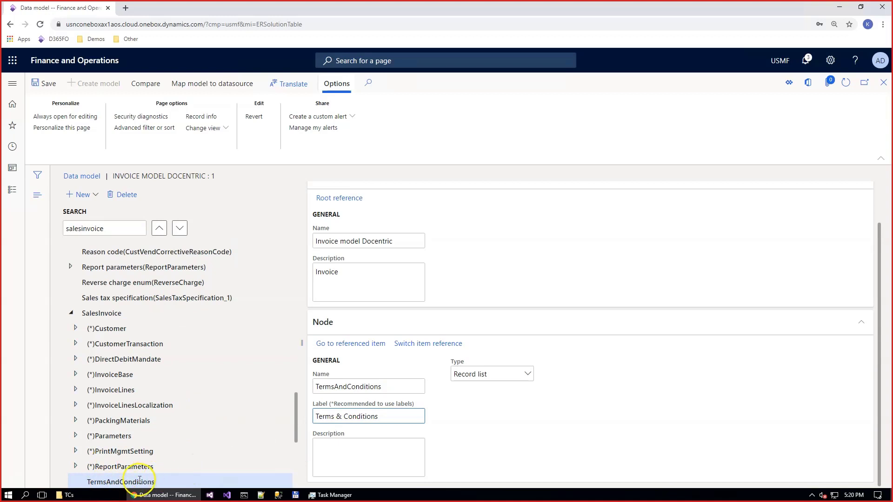
Step: Switch the item reference of the TermsAndConditions node to Additional document reference (AdditionalDocumentReference)
click(424, 348)
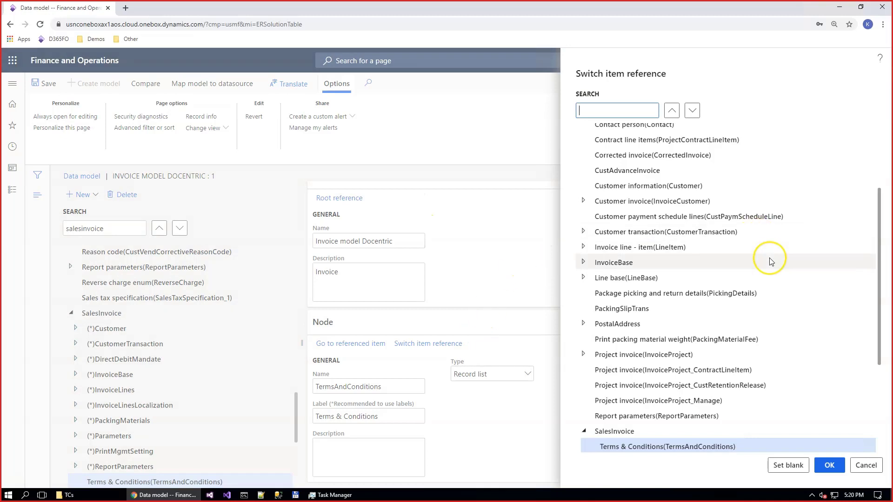
scroll(708, 298, up, 3)
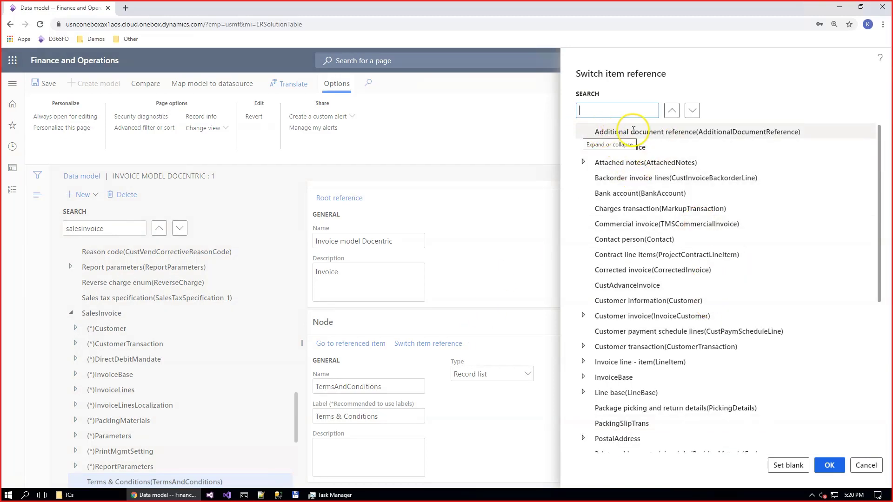
click(680, 132)
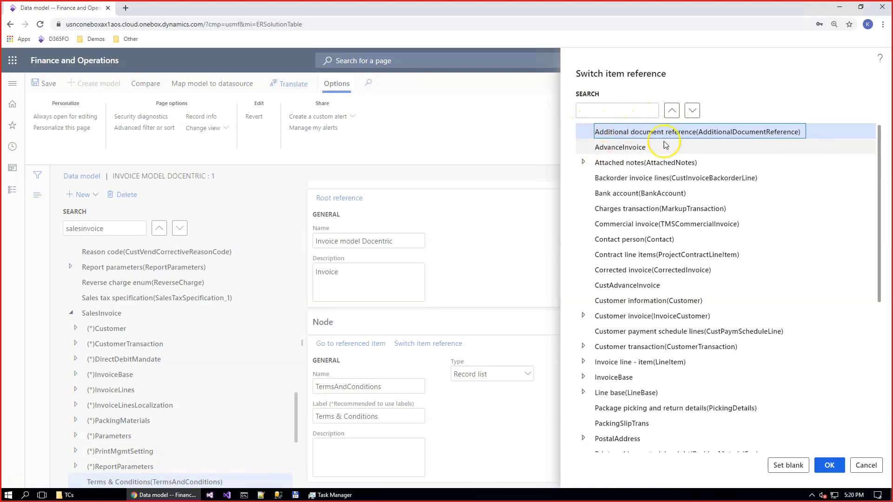
click(831, 468)
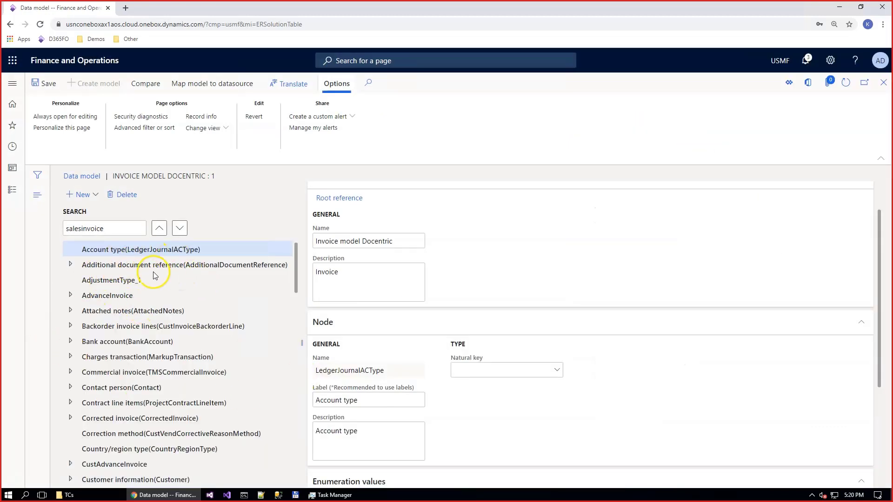
Step: Examine the fields under the Additional document reference node, including Content, and save the data model
click(70, 264)
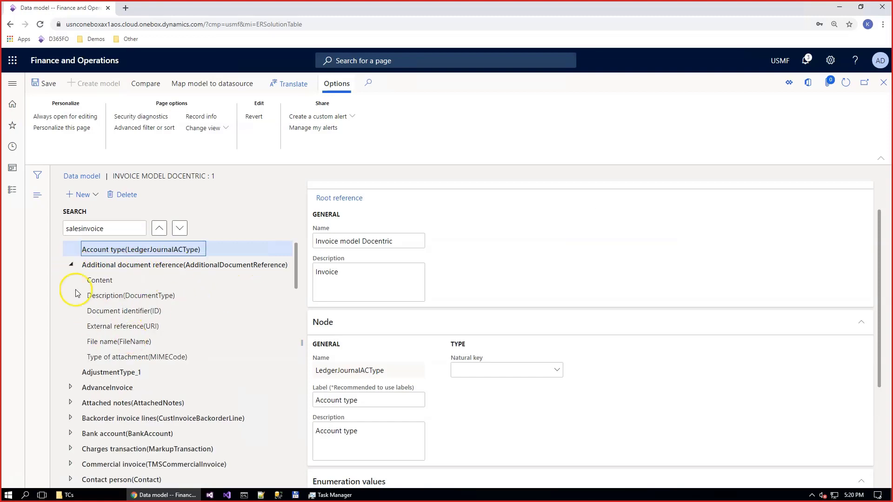
click(100, 280)
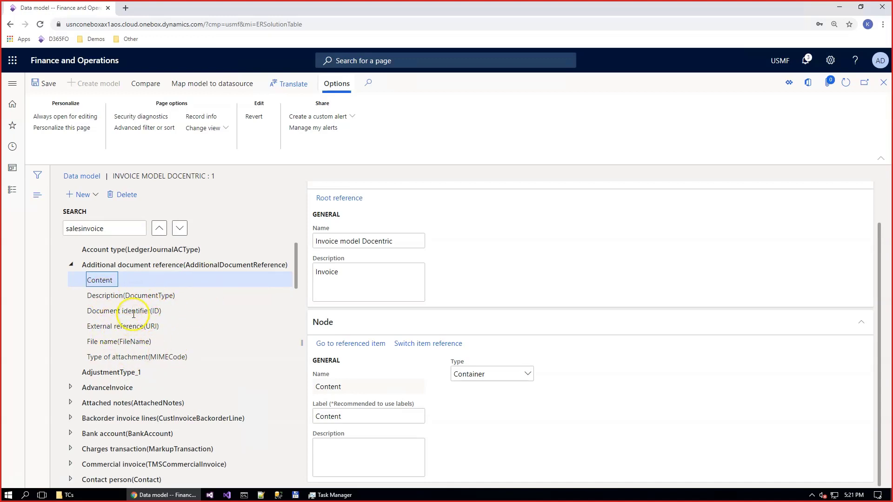
click(48, 87)
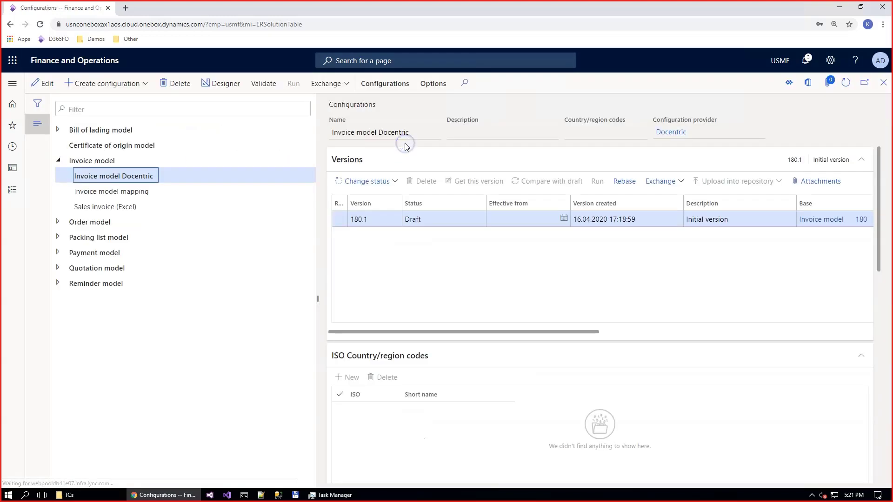
Step: Start a new configuration derived from the Microsoft Invoice model mapping and name it "Invoice model mappping Docentric"
click(152, 190)
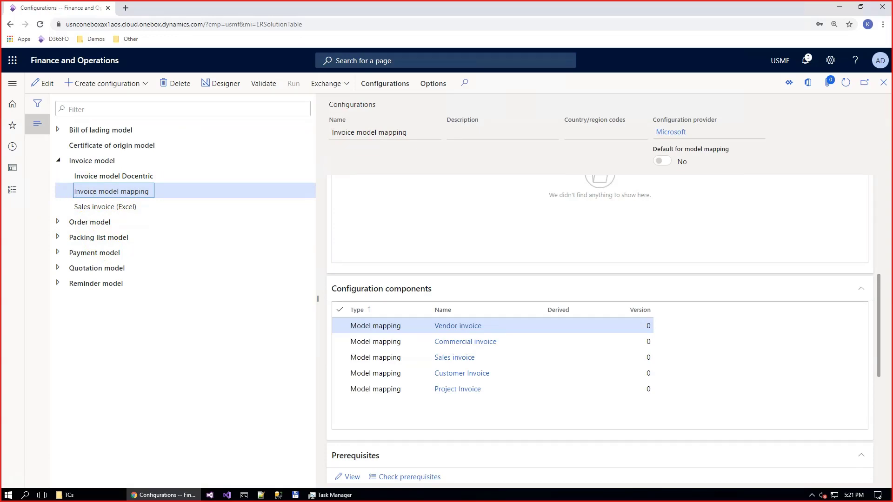
click(125, 84)
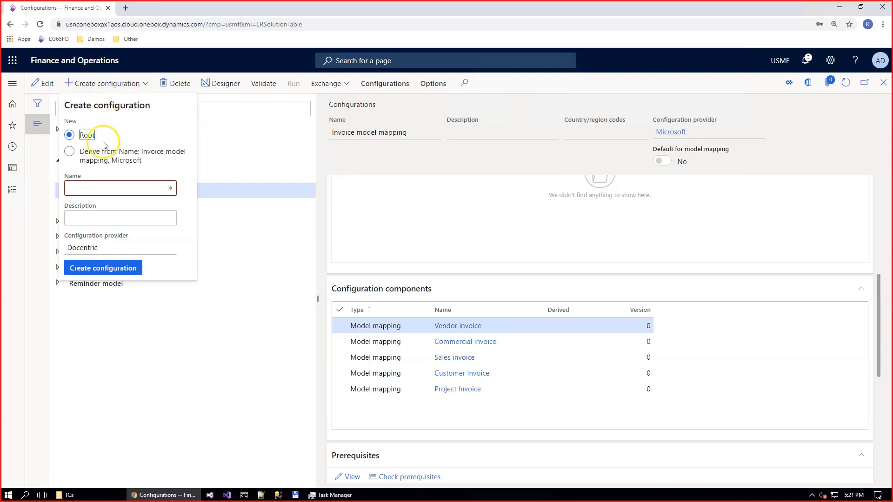
click(91, 154)
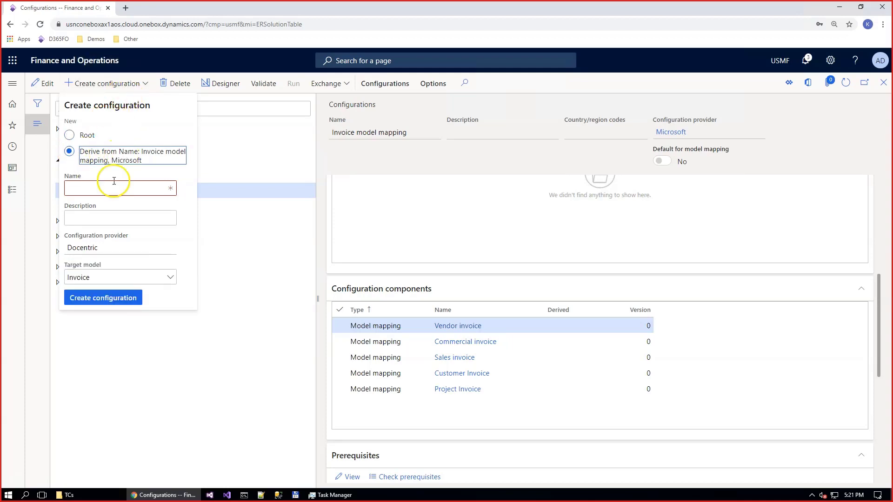
click(94, 187)
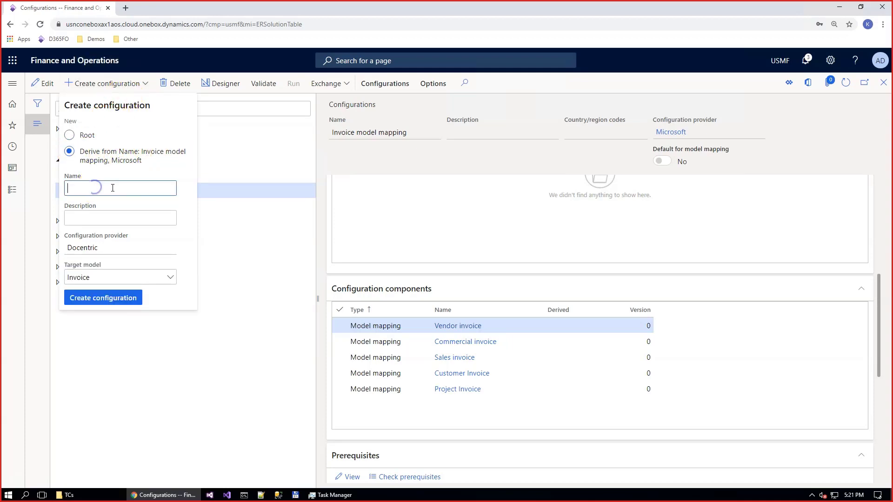
text(Invoice model mappping)
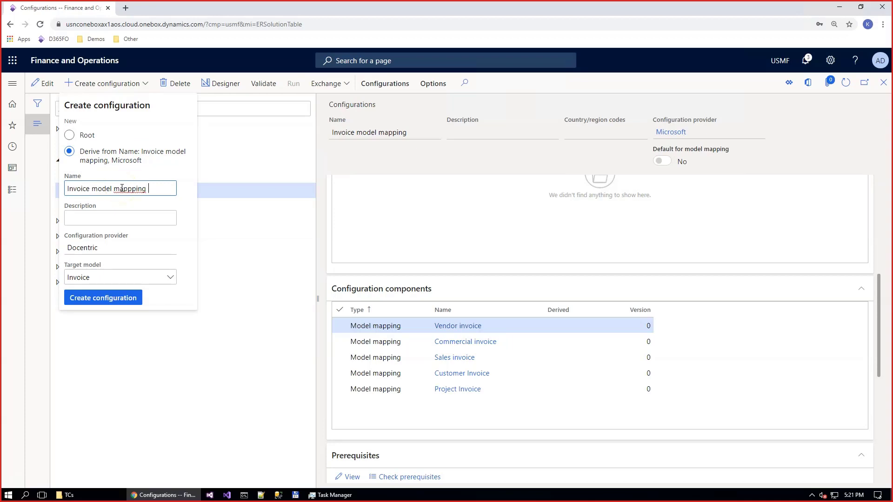
text( Docentric)
key(Tab)
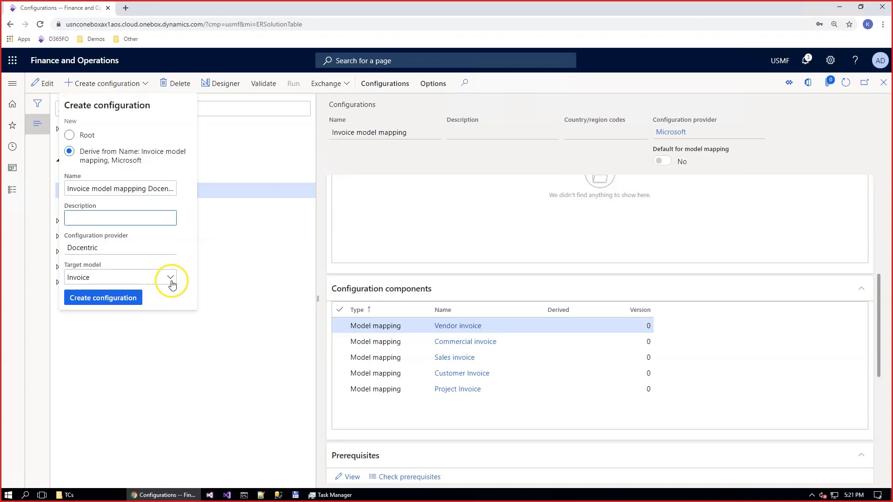
Step: Set the target model to Invoice model Docentric and create the derived mapping configuration
click(171, 280)
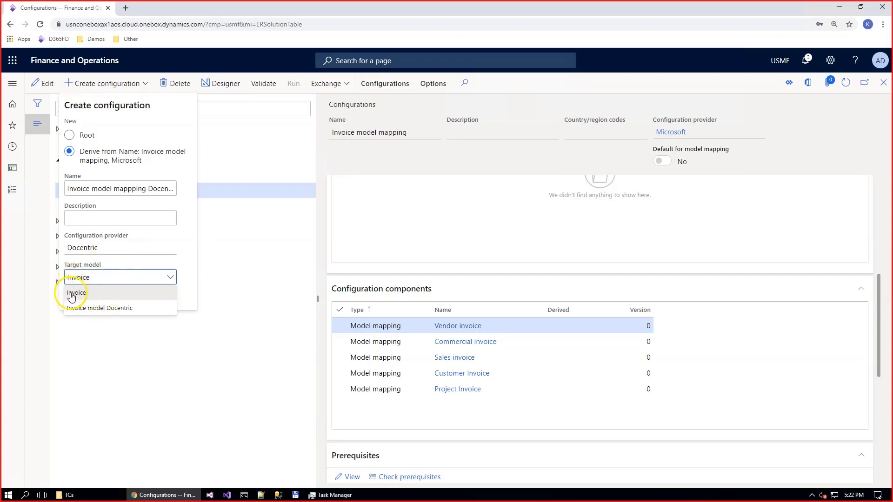
click(114, 309)
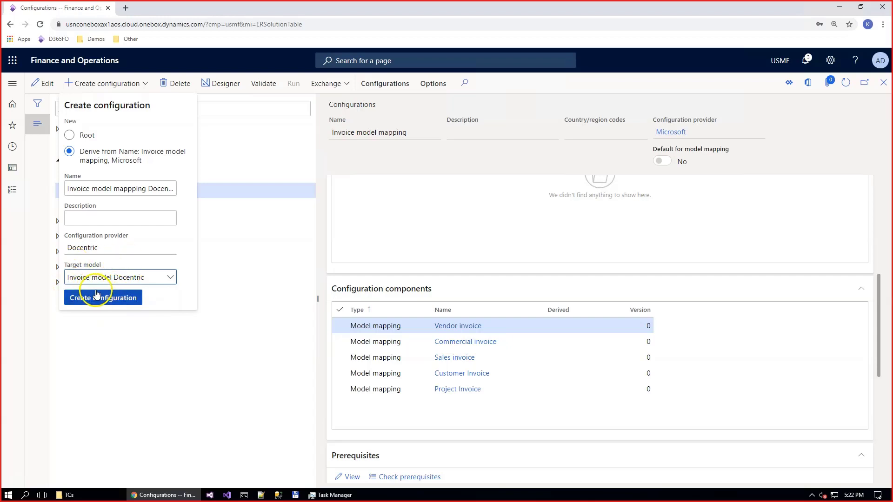
click(136, 297)
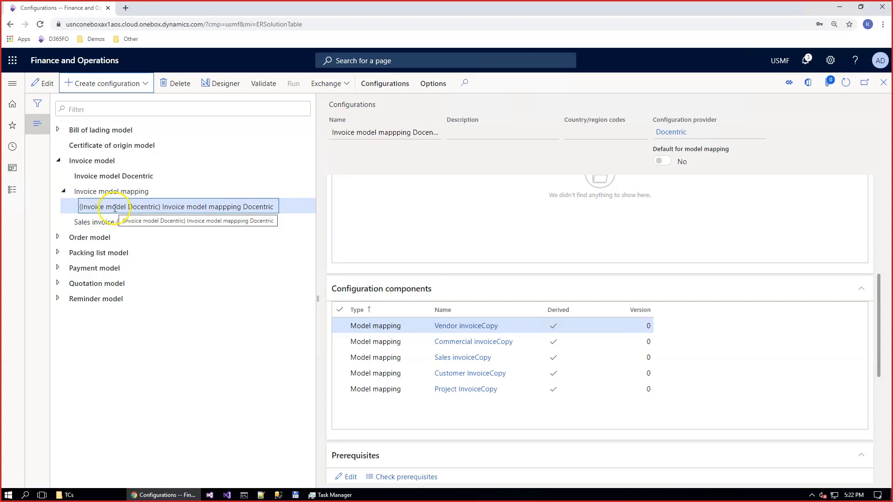
Step: Rename the SalesInvoice mapping of the derived configuration to "Sales invoice Docentric" and save it
click(221, 87)
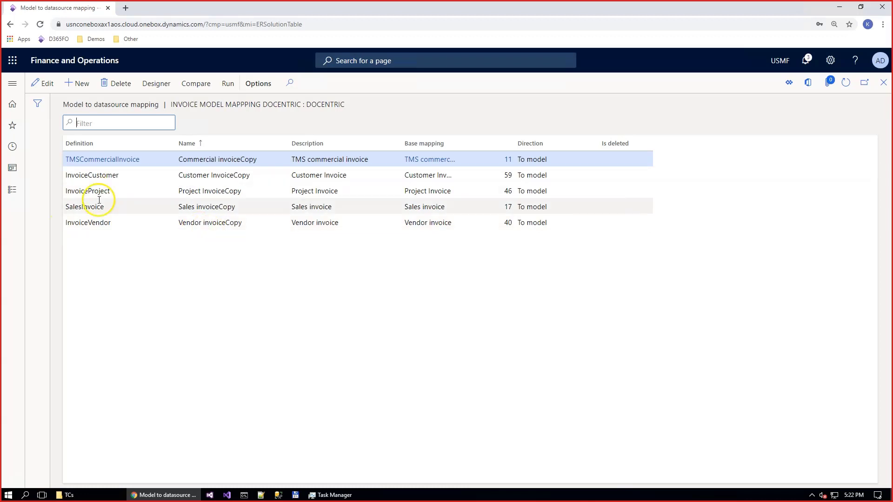
click(76, 206)
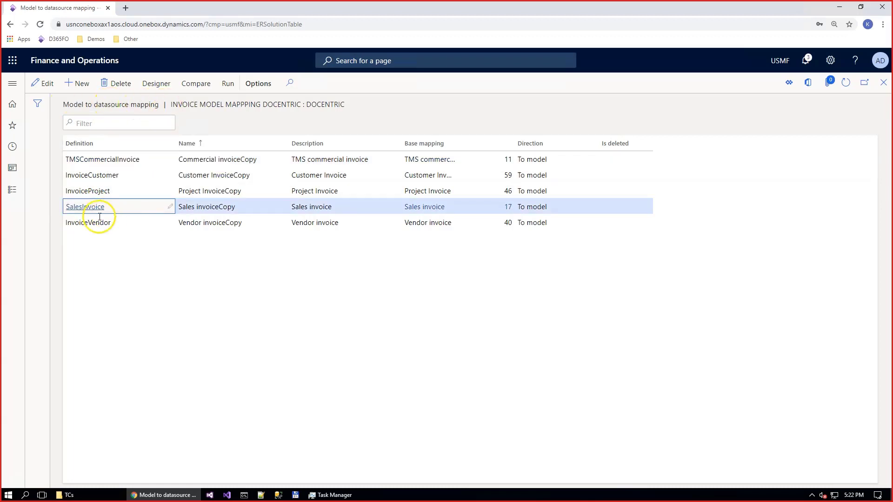
click(256, 206)
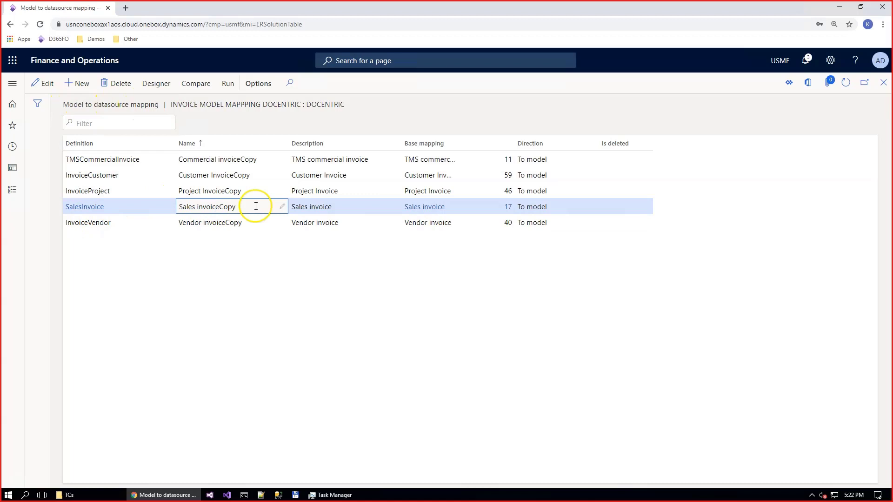
click(283, 207)
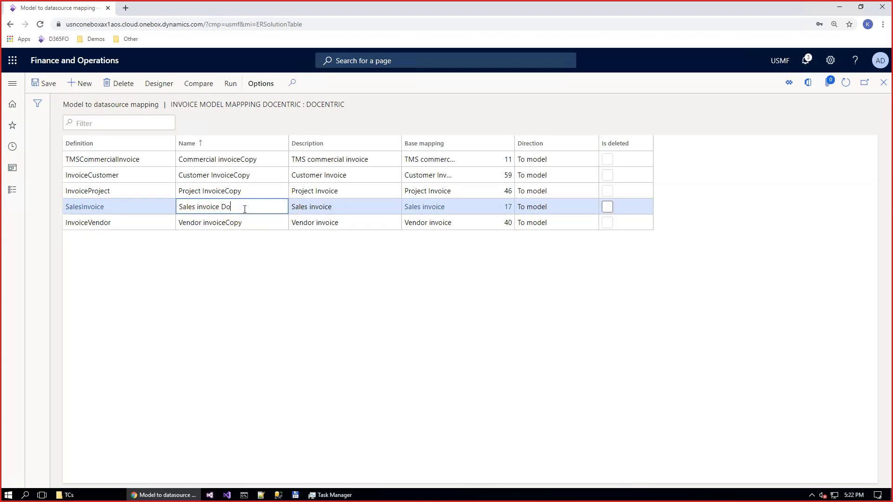
text(Docentric)
click(40, 84)
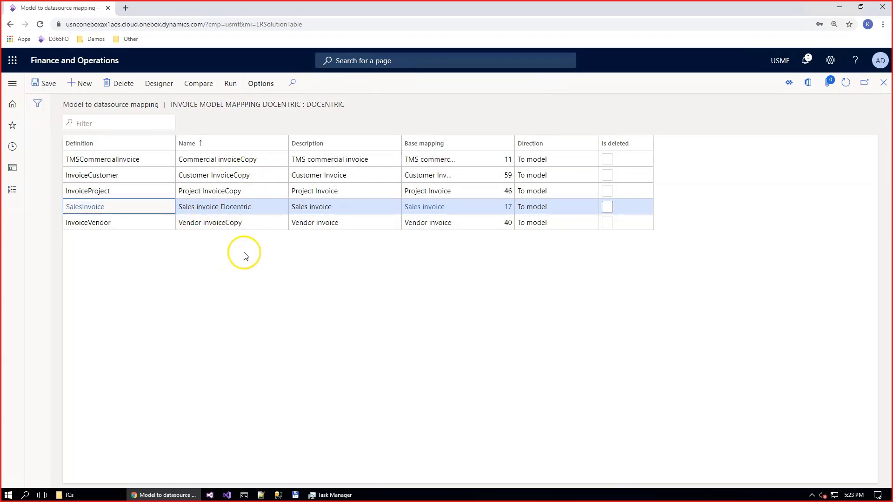
key(Escape)
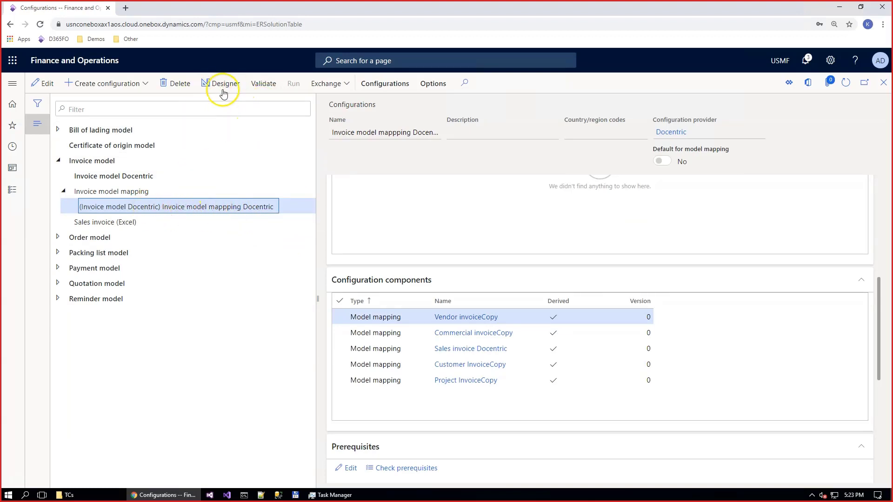
Step: Open the Sales invoice Docentric mapping of the derived configuration in the model mapping designer
click(222, 85)
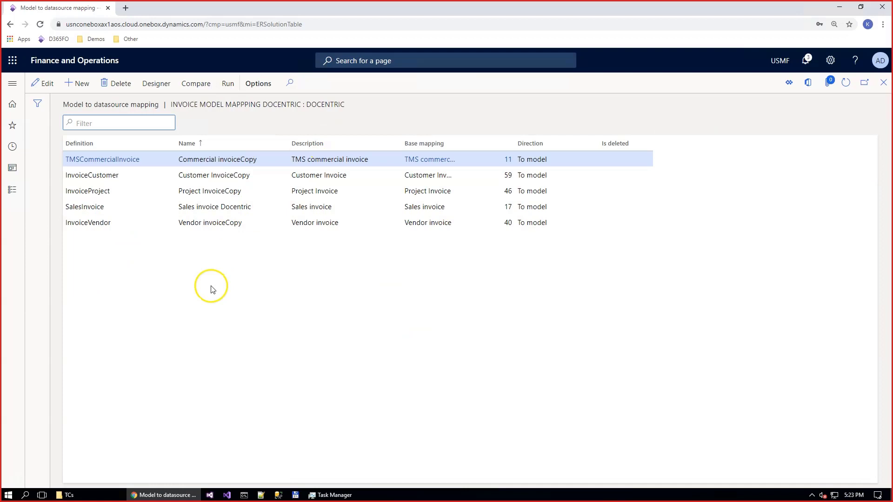
click(168, 210)
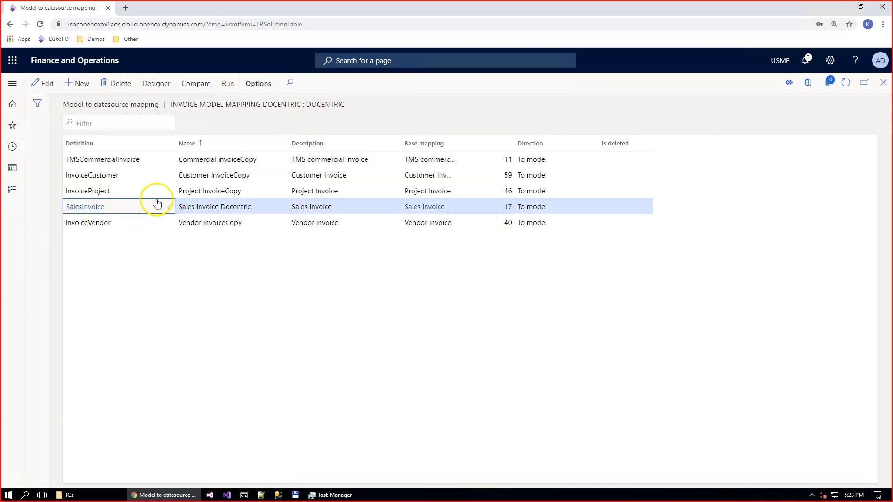
click(153, 84)
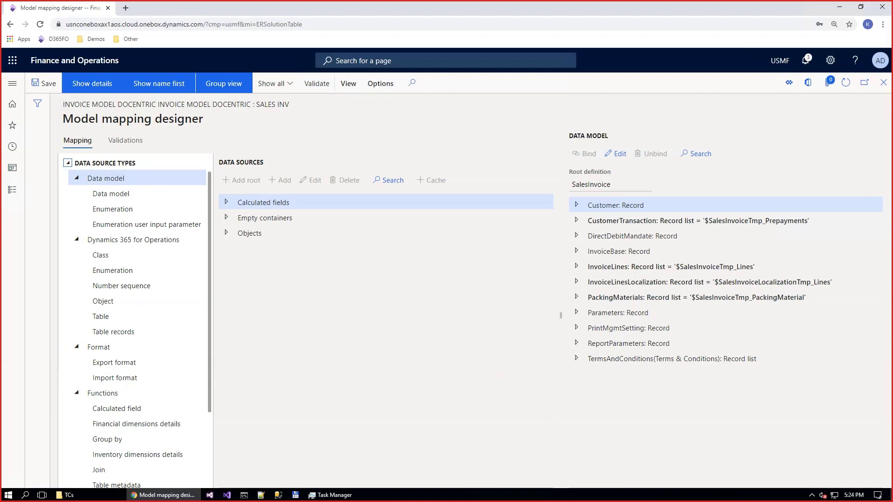
Step: Add a root data source of type Table named CompanyInfo for the CompanyInfo table, and review its methods
click(102, 317)
click(240, 179)
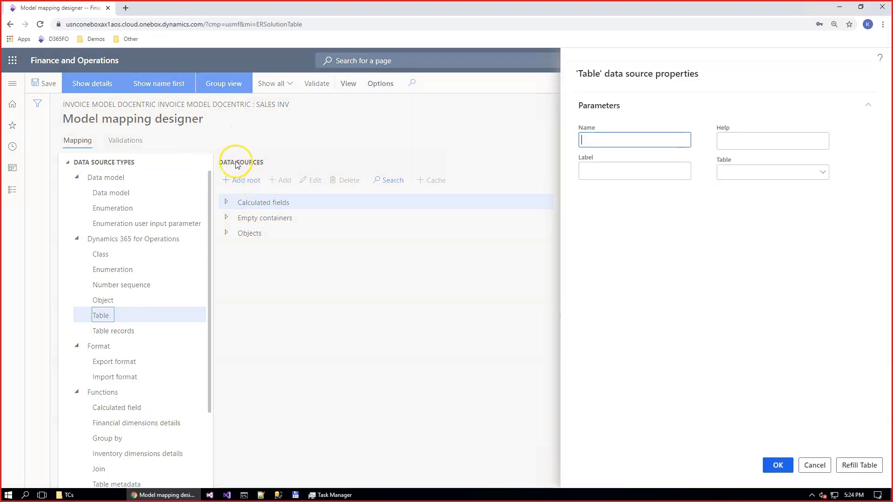
text(CompanyInfo)
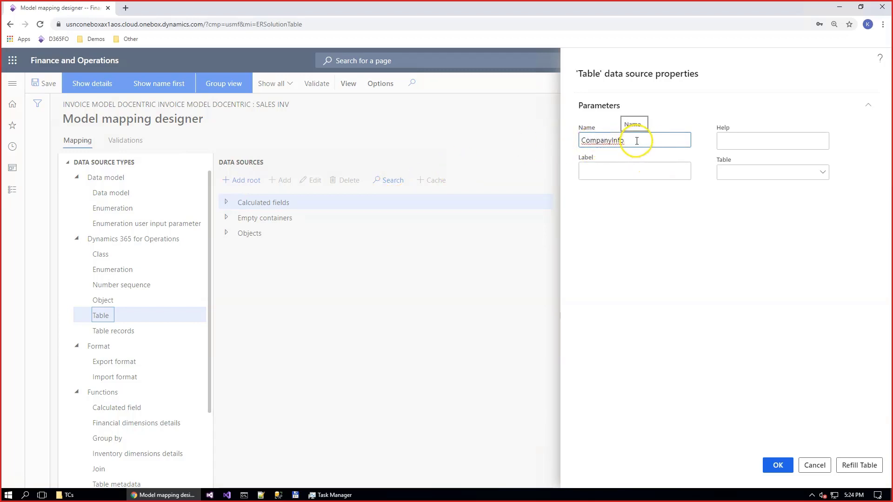
click(741, 172)
text(CompanyInfo)
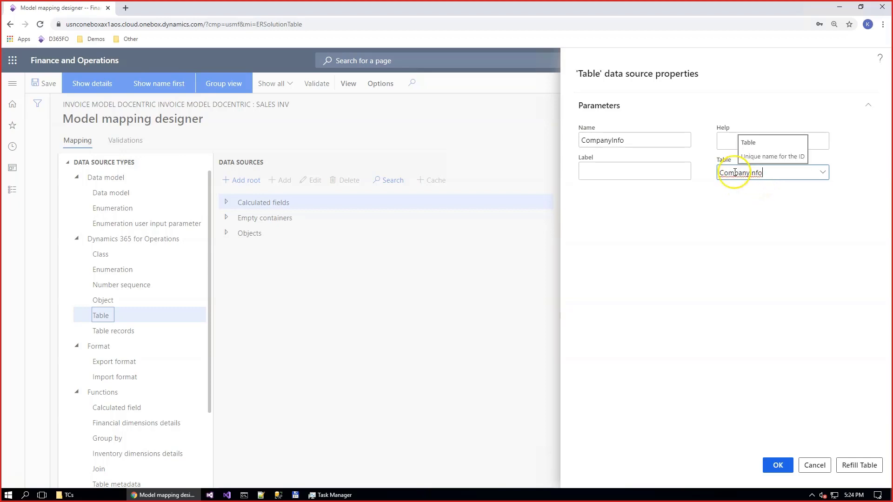
click(777, 467)
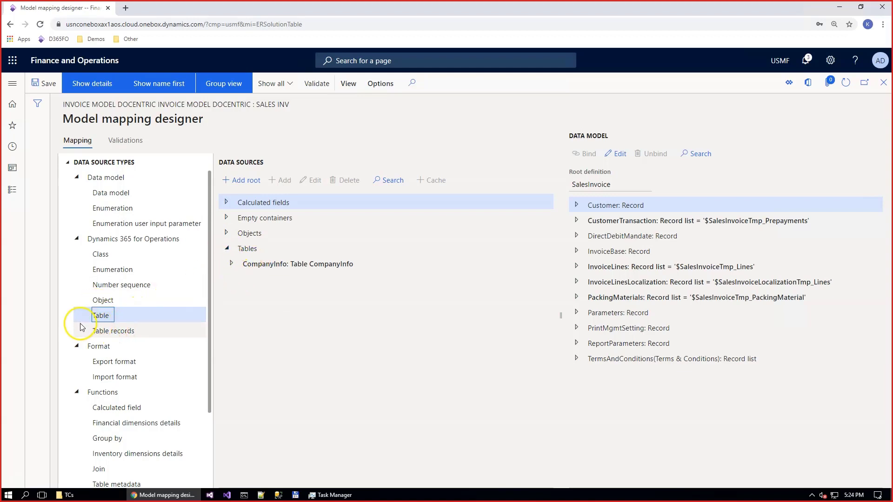
click(231, 263)
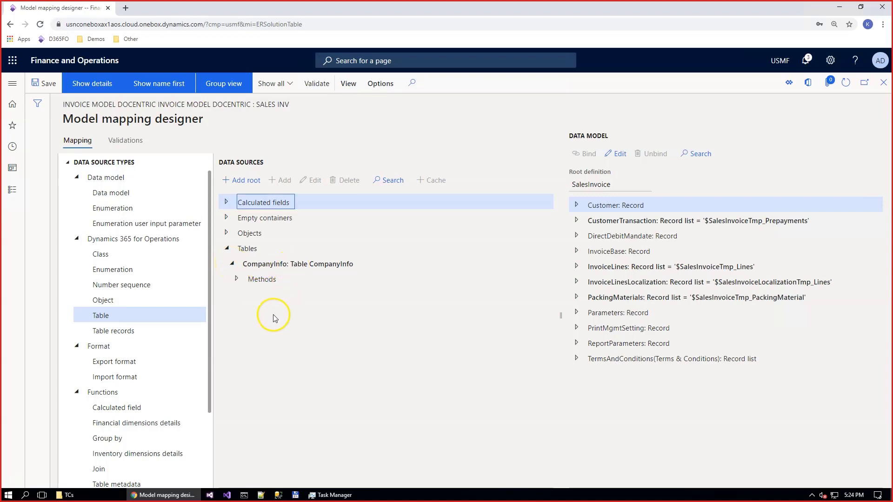
click(236, 278)
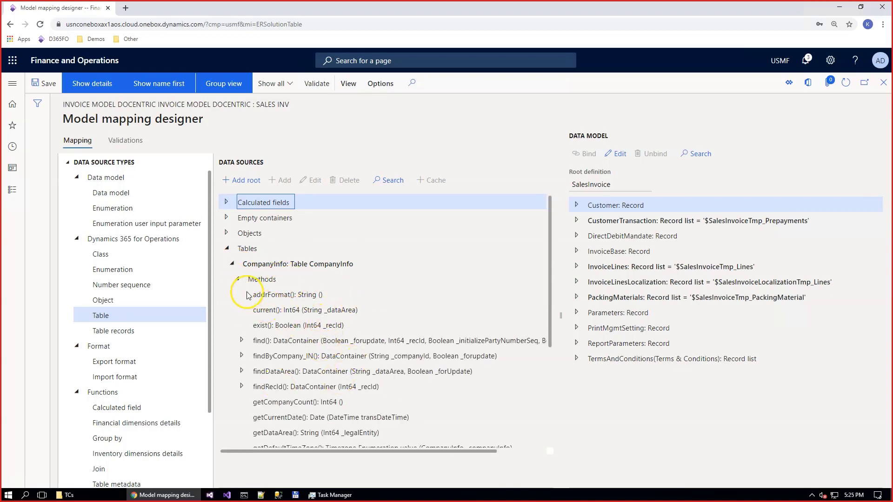
click(239, 279)
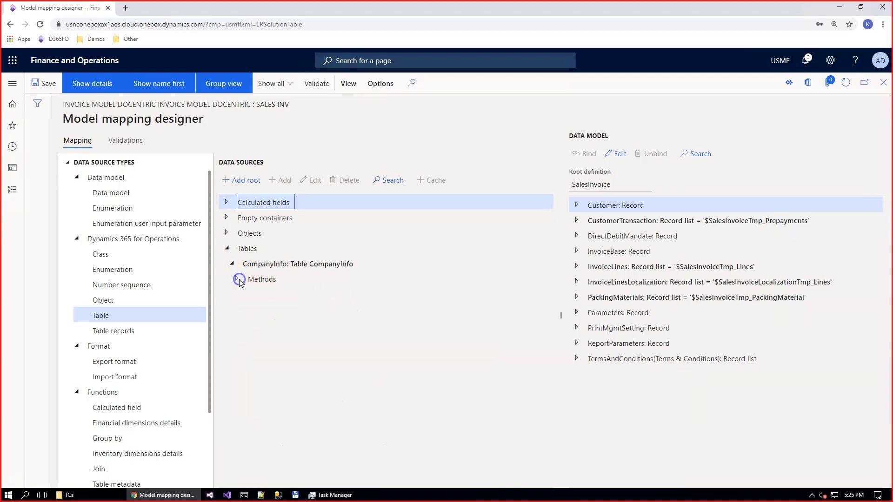
click(231, 264)
Step: Add a root data source of type Table records named DocuRefRecords that reads from the DocuRef table
click(114, 331)
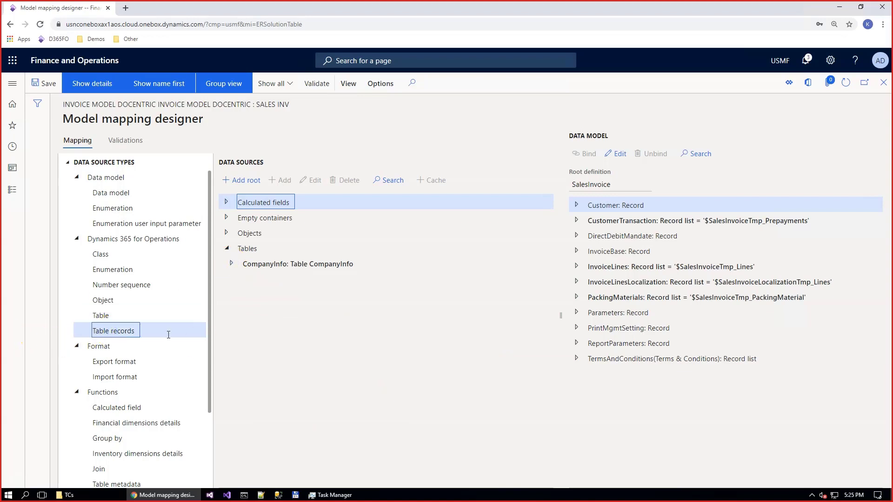
click(241, 180)
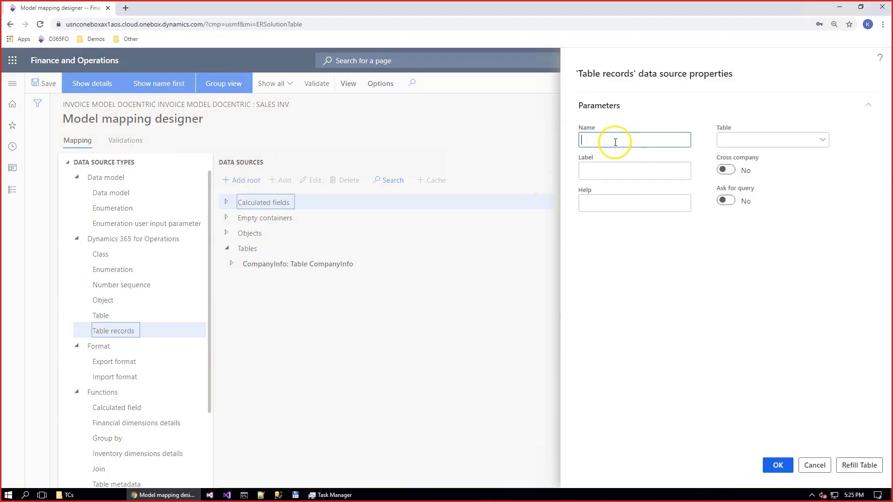
text(DocuRefRecords)
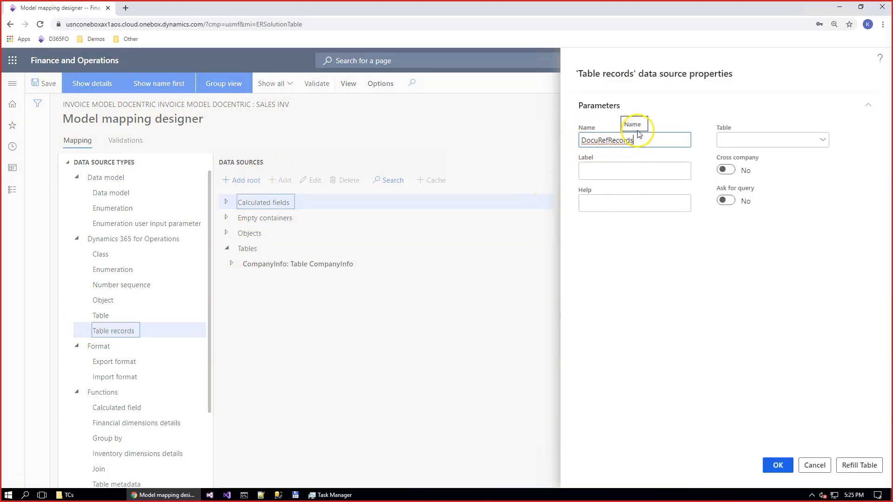
click(729, 140)
text(DocuRef)
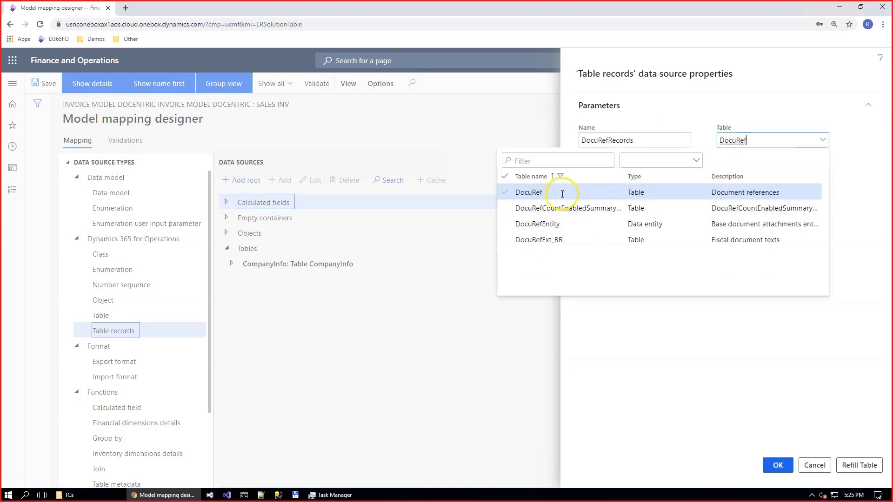
click(565, 190)
click(778, 466)
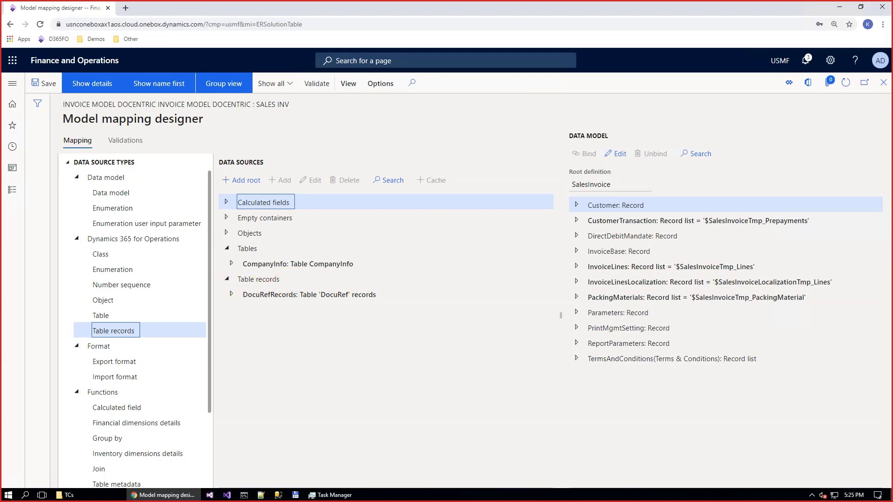
Step: Add a calculated field named $CurrentLegalEntity under the CompanyInfo table data source and open its formula for editing
click(267, 264)
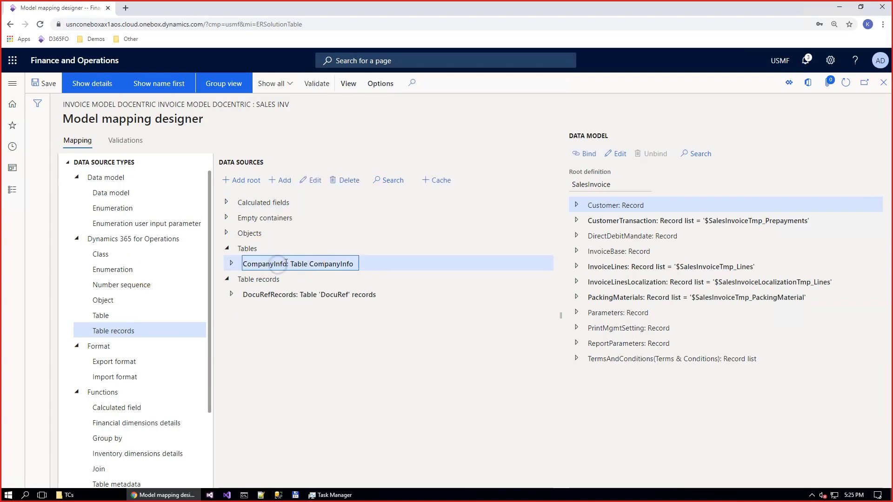
click(231, 264)
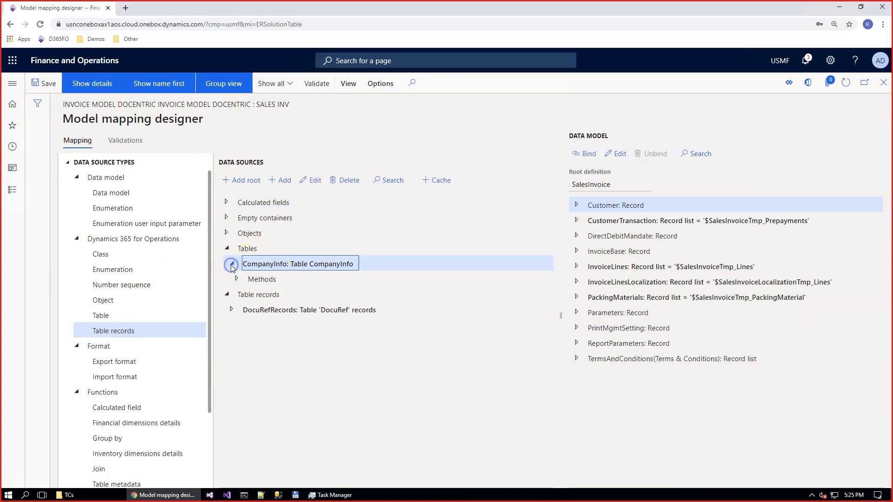
click(107, 408)
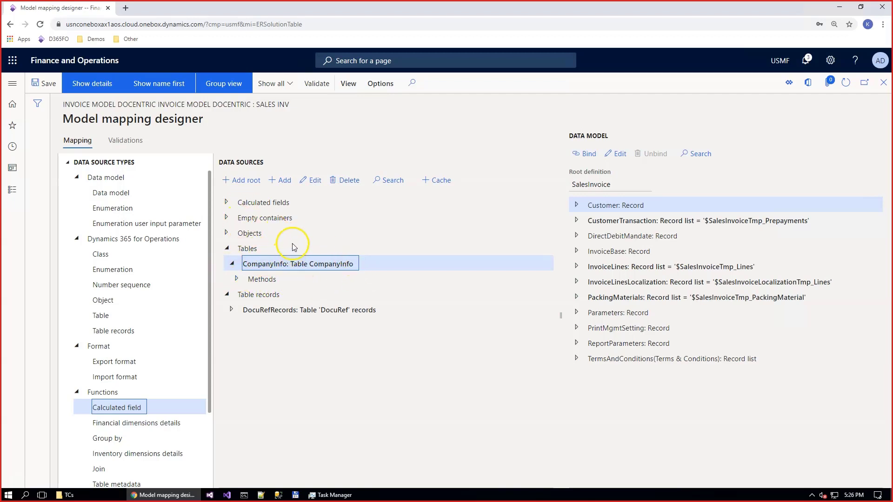
click(285, 182)
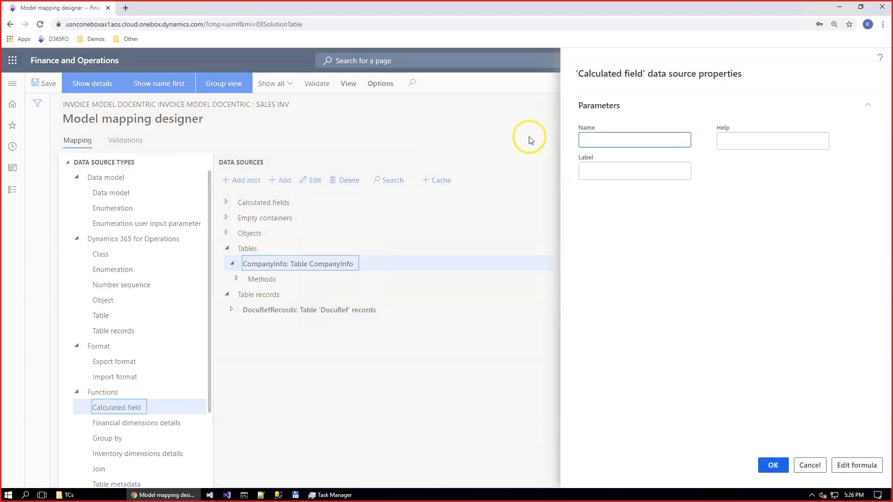
text($CurrentLegalEntity)
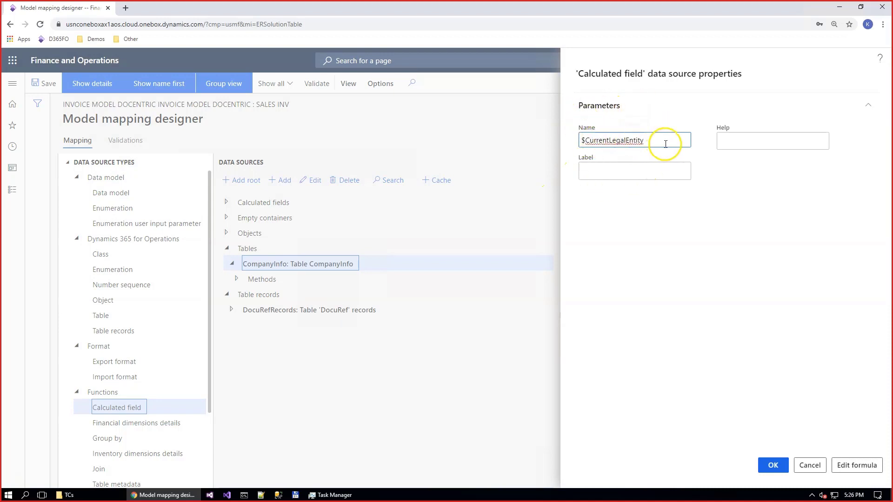
click(861, 466)
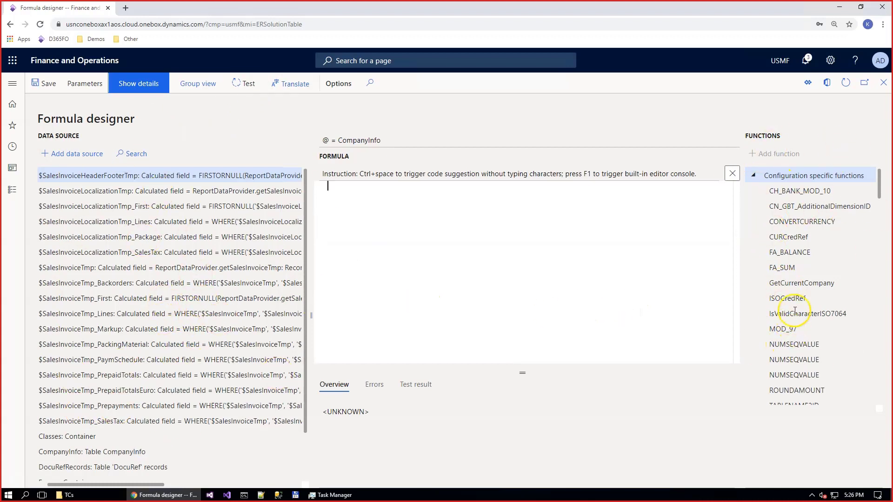
Step: Set the field's formula to @.'findDataArea()'('$SalesInvoiceHeaderFooterTmp'.dataAreaId, False), save it and confirm the calculated field
scroll(810, 277, down, 3)
scroll(808, 278, down, 3)
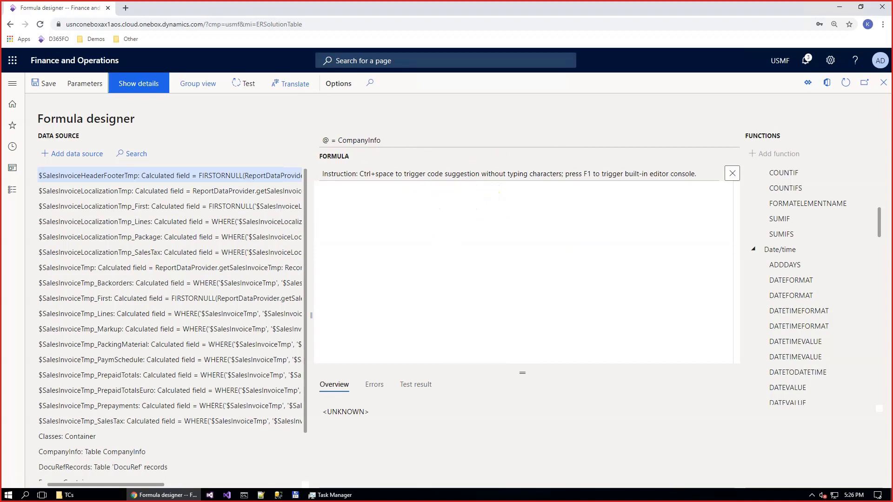
click(380, 201)
text(@.'findDataArea()'(     '$SalesInvoiceHeaderFooterTmp'.dataAreaId,     False ))
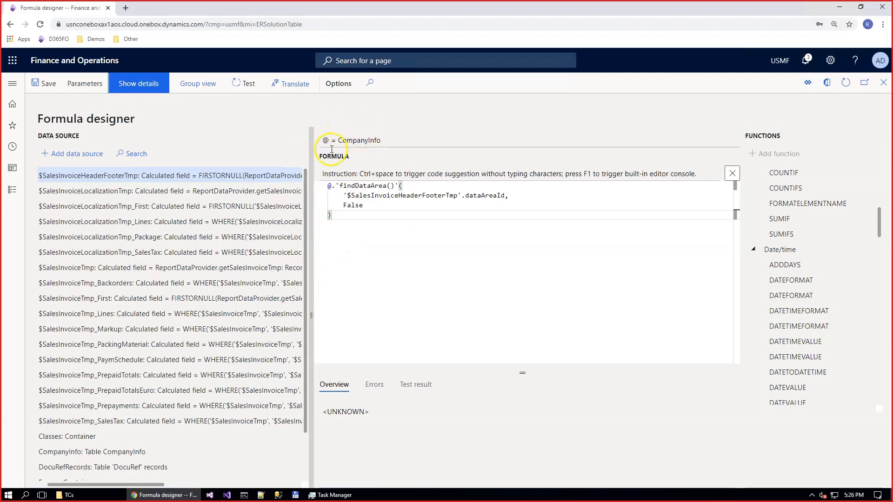
click(332, 185)
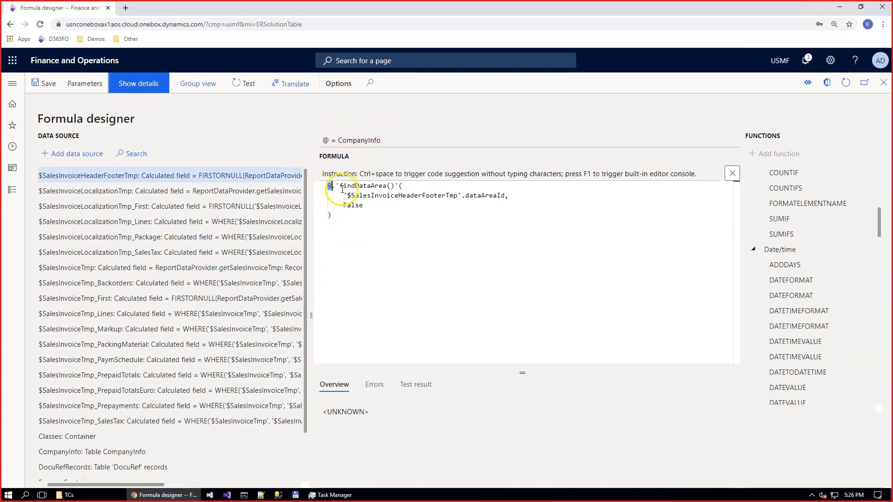
drag(341, 185, 432, 193)
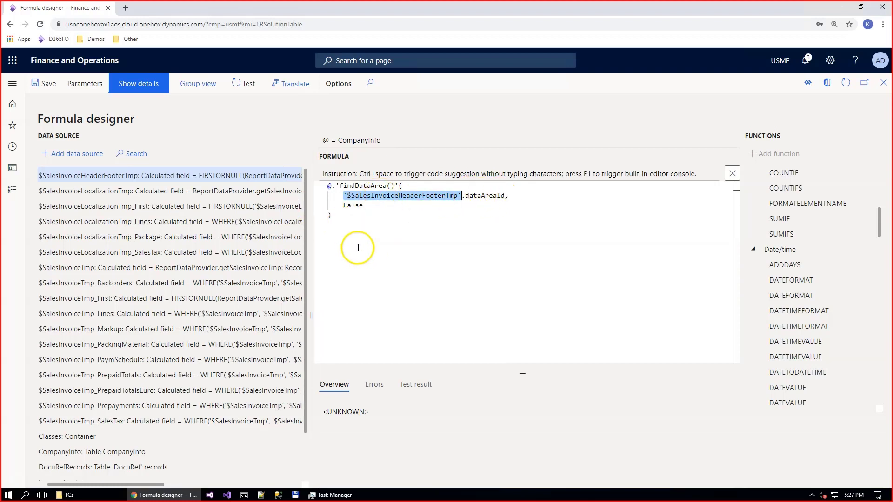
click(48, 84)
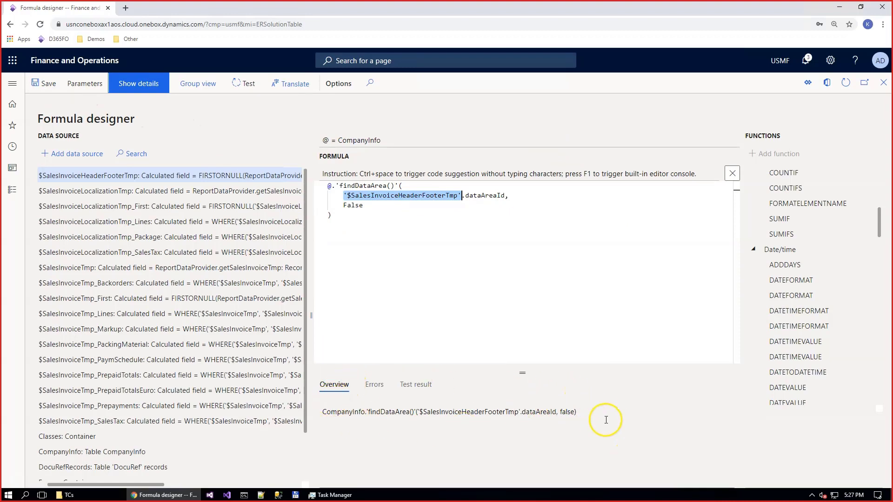
click(377, 387)
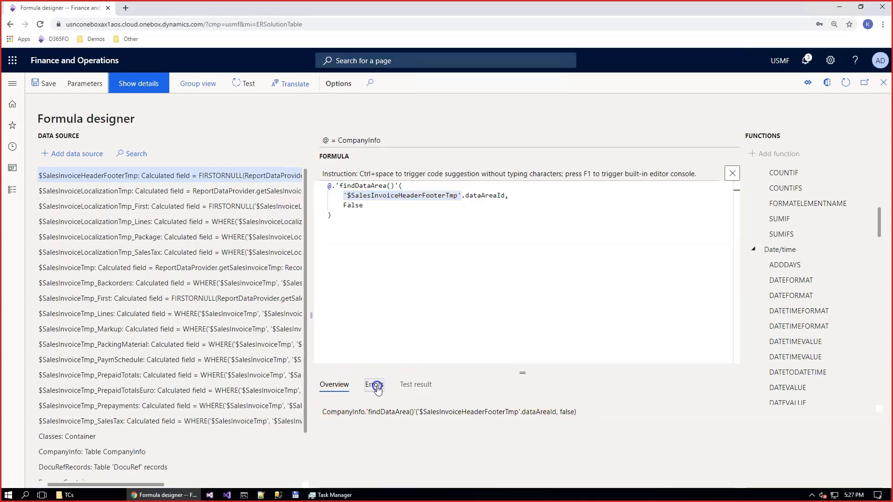
click(334, 385)
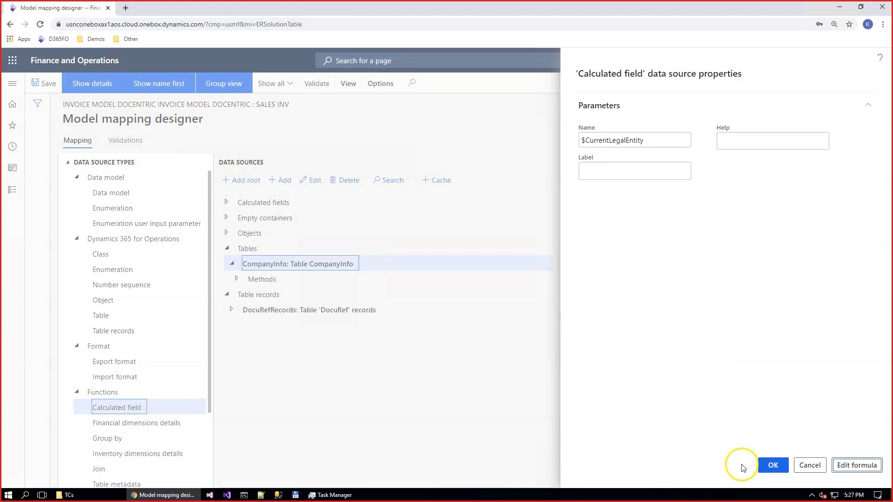
click(767, 465)
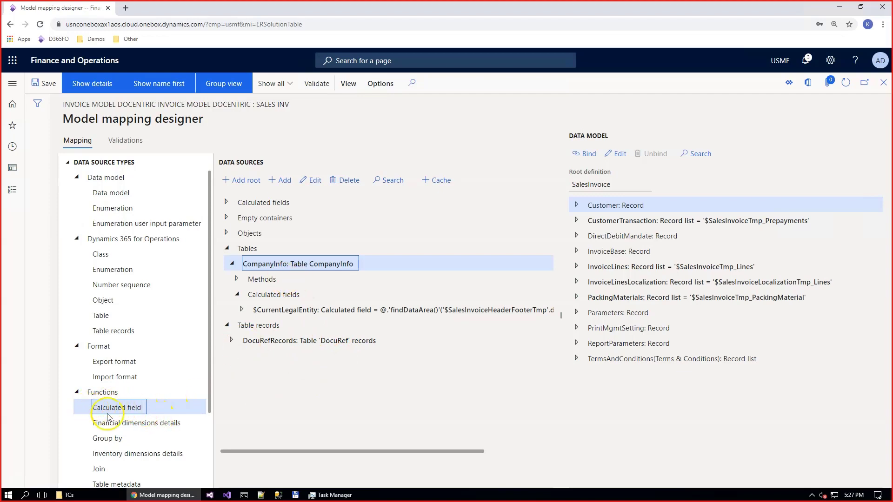
Step: Add a root calculated field named $CurrentLegalEntityTermsAndConditionsByLanguage and open its formula for editing
click(245, 181)
click(608, 134)
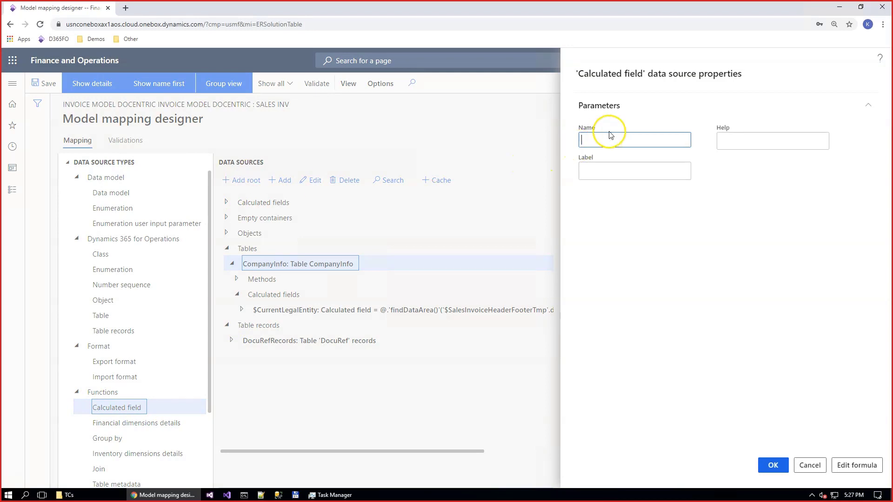
text($TermsAndConditionsByLanguage)
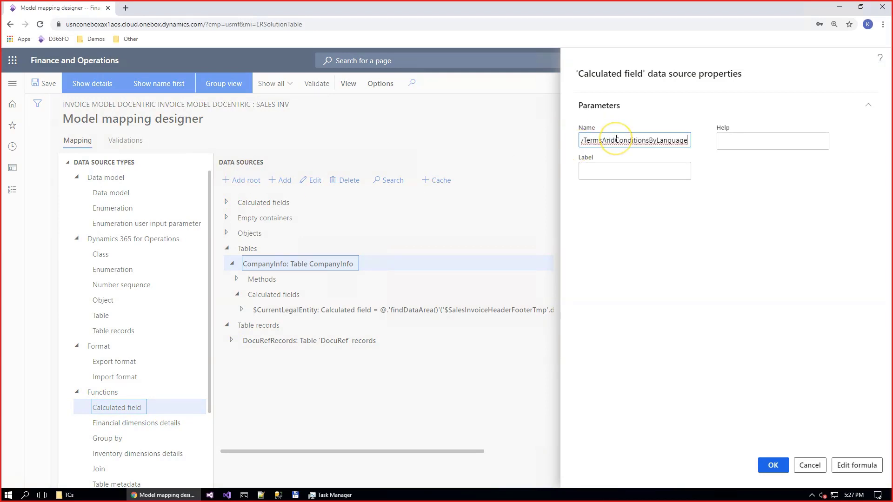
key(Home)
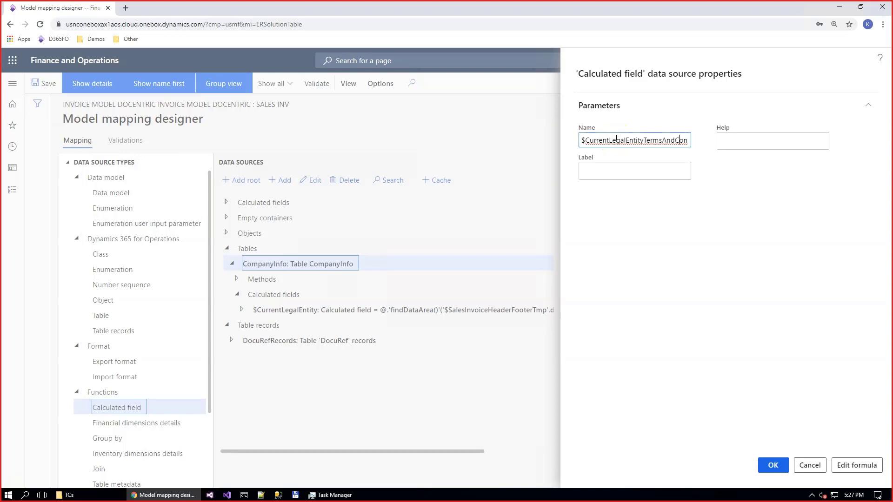
key(End)
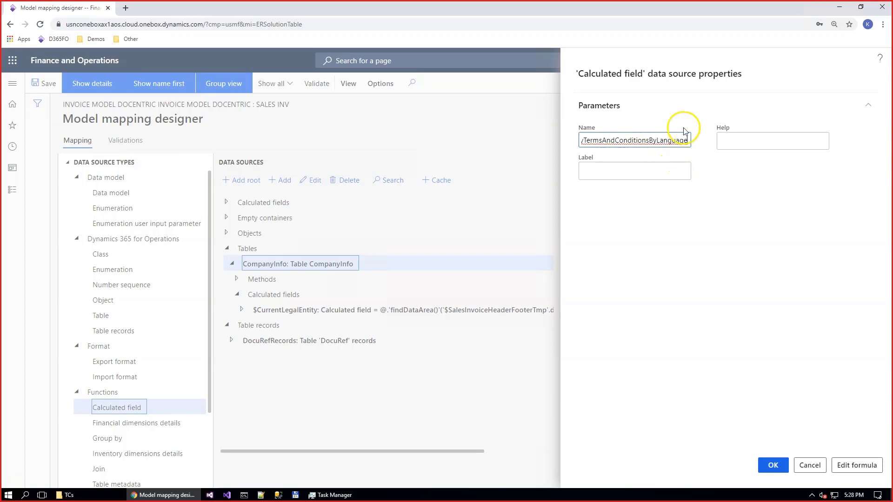
click(857, 465)
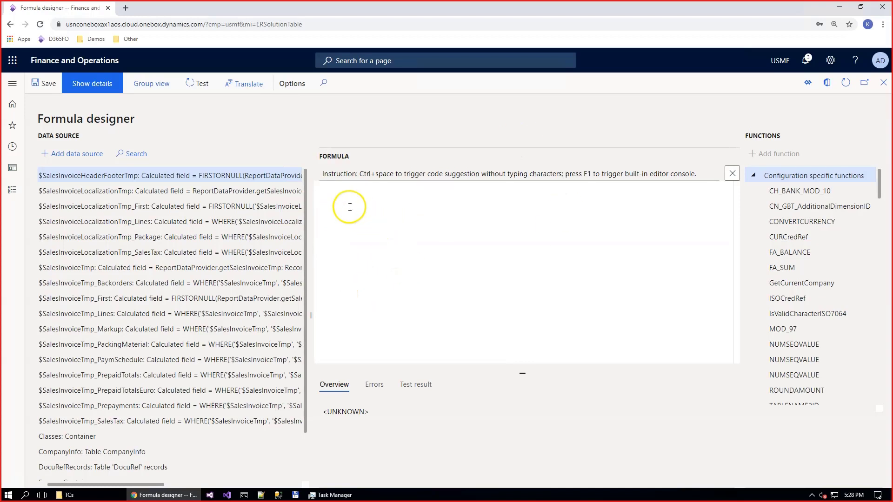
Step: Enter and save a FILTER formula on DocuRefRecords matching the current legal entity's dataAreaId and RecId, DirPartyTable, the invoice's LanguageId and category "Terms & Conditions"
click(490, 228)
text(FILTER(     DocuRefRecords,         AND(DocuRefRecords.dataAreaId = CompanyInfo.'$CurrentLegalEntity'.dataAreaId,             DocuRefRecords.RefTableId = TABLENAME2ID("DirPartyTable"),             DocuRefRecords.RefRecId = CompanyInfo.'$CurrentLegalEntity'.RecId,             DocuRefRecords.LanguageId_DC = '$SalesInvoiceHeaderFooterTmp'.LanguageId,             DocuRefRecords.CategoryId_DC = "Terms & Conditions"         ) ))
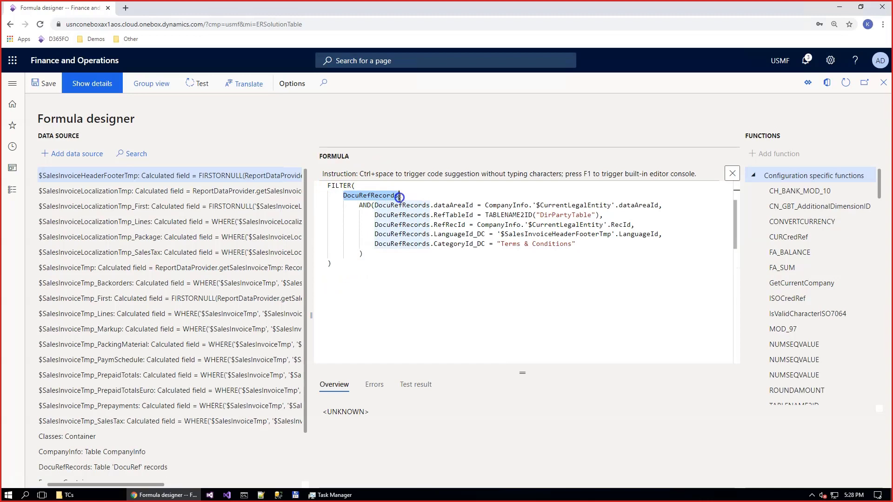
drag(372, 255, 380, 207)
click(391, 225)
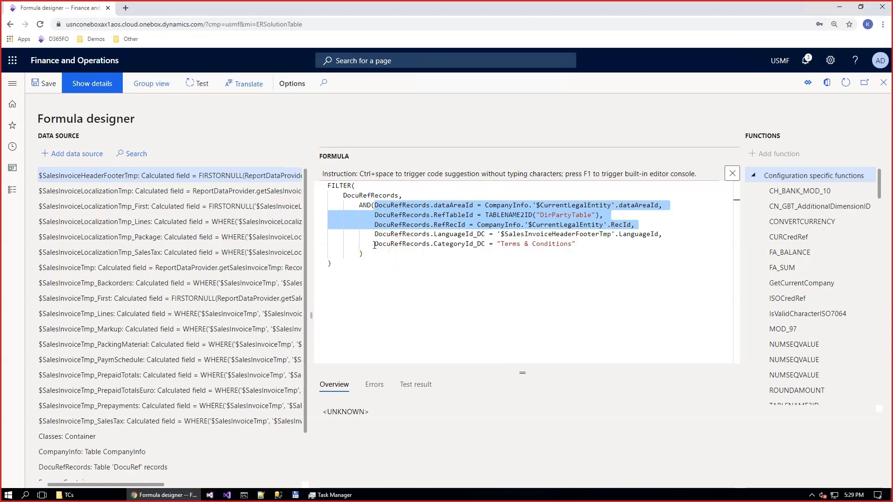
drag(375, 245, 598, 245)
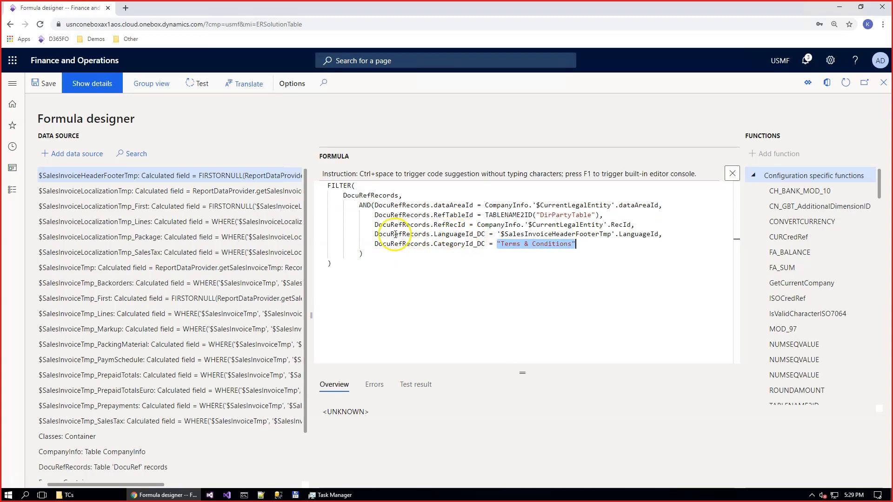
drag(391, 235, 680, 233)
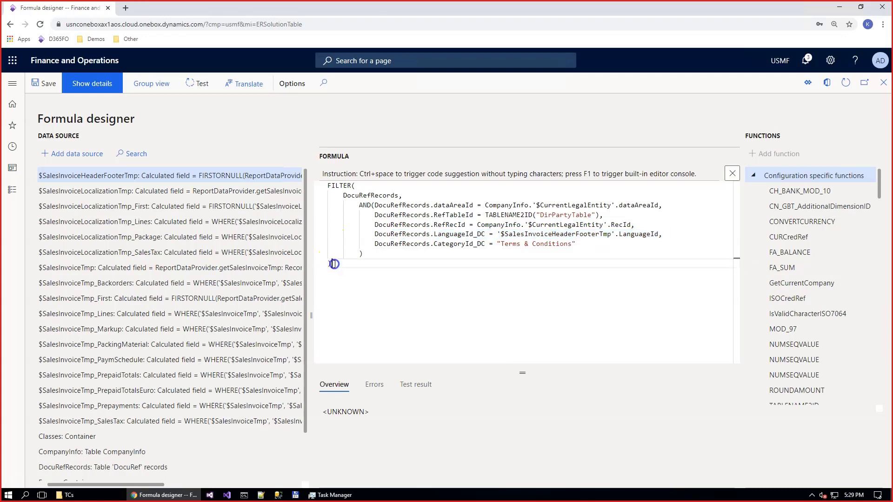
drag(332, 263, 328, 185)
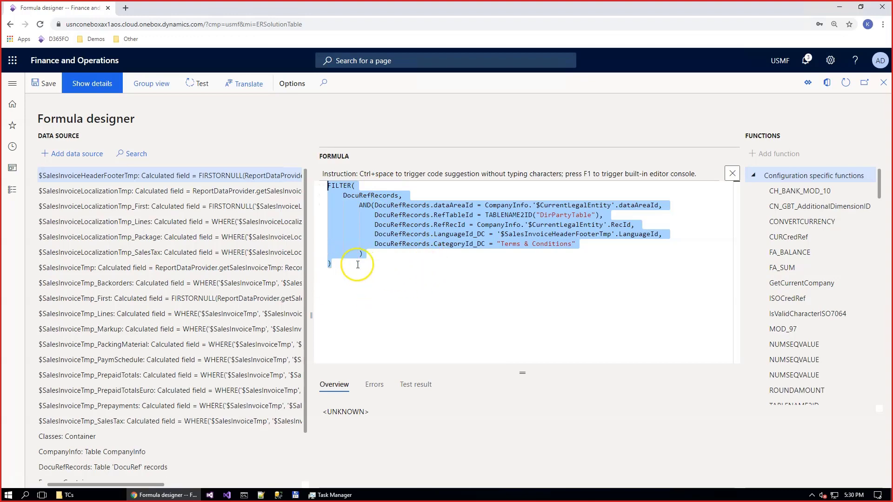
click(67, 88)
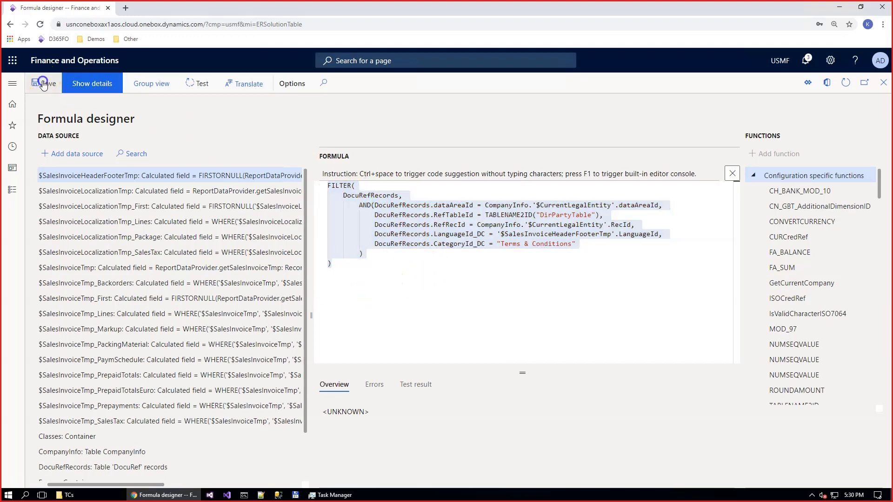
click(45, 84)
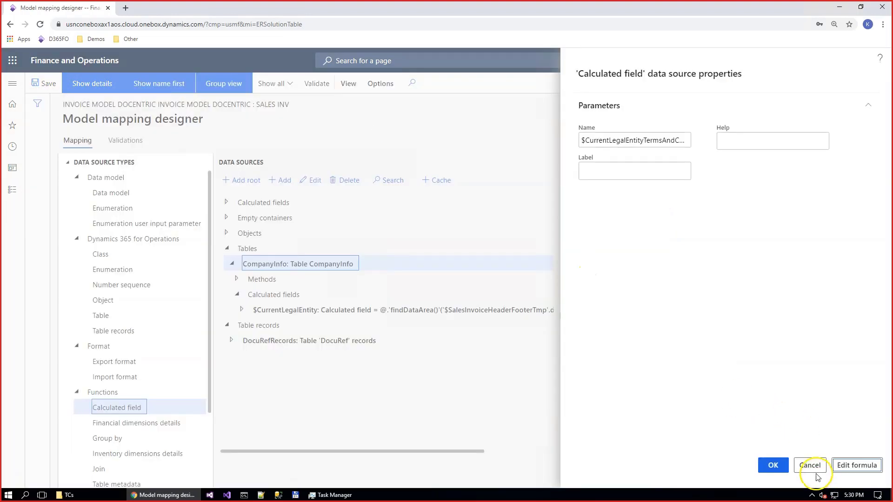
click(773, 464)
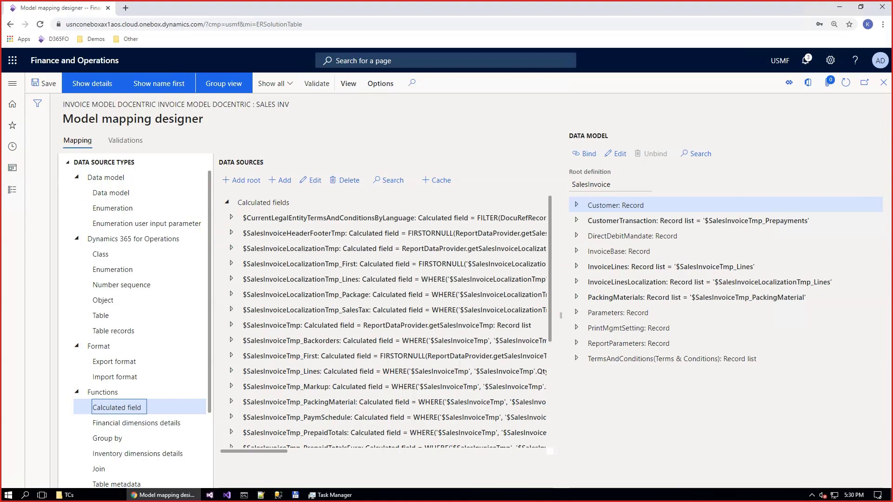
Step: Add another root calculated field with the copied name and open its formula for editing
click(239, 181)
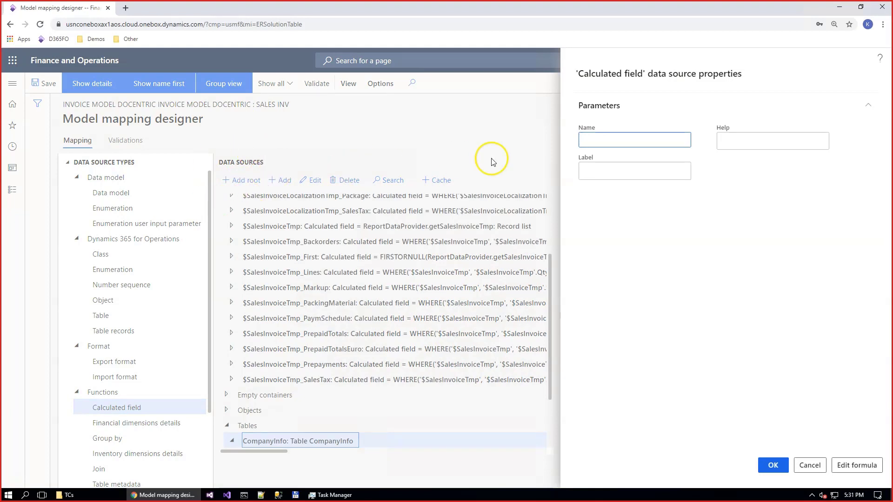
click(599, 139)
key(ctrl+v)
drag(598, 140, 765, 153)
click(856, 465)
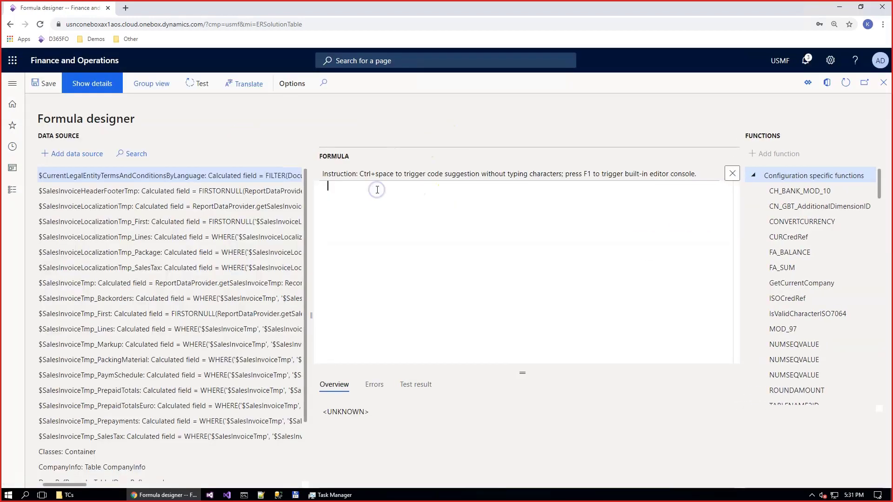
Step: Enter and save an IF formula returning the first $CurrentLegalEntityTermsAndConditionsByLanguage record or, if empty, the legal entity's first "en-US" "Terms & Conditions" record; confirm the field
text(IF(     ISEMPTY('$CurrentLegalEntityTermsAndConditionsByLanguage'),     FIRSTORNULL(         FILTER(             DocuRefRecords,             AND(                 DocuRefRecords.dataAreaId = CompanyInfo.'$CurrentLegalEntity'.dataAreaId,                 DocuRefRecords.RefTableId = TABLENAME2ID("DirPartyTable"),                 DocuRefRecords.RefRecId = CompanyInfo.'$CurrentLegalEntity'.RecId,                 DocuRefRecords.LanguageId_DC = "en-US",                 DocuRefRecords.CategoryId_DC = "Terms & Conditions"             )         )     ),     FIRSTORNULL('$CurrentLegalEntityTermsAndConditionsByLanguage') ))
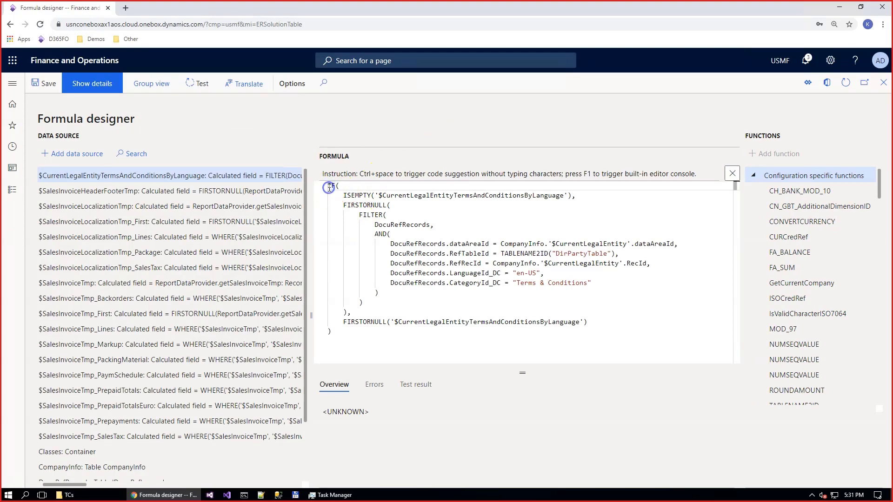
click(345, 196)
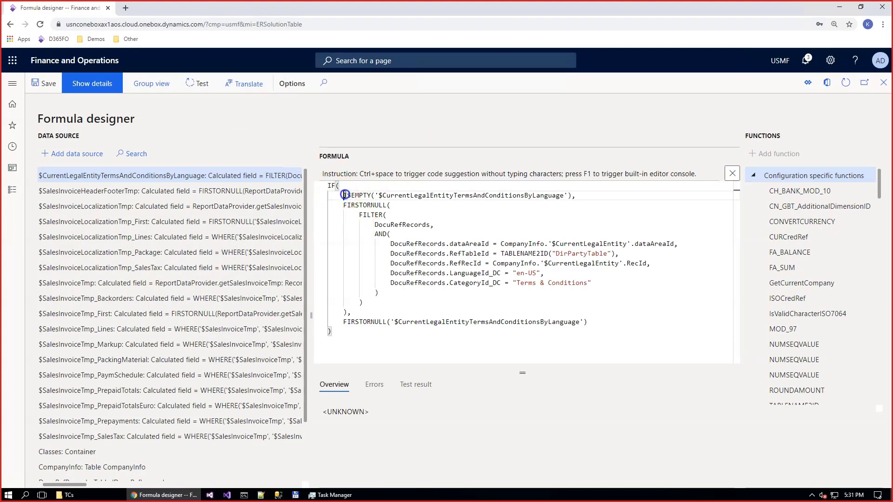
drag(344, 195, 579, 195)
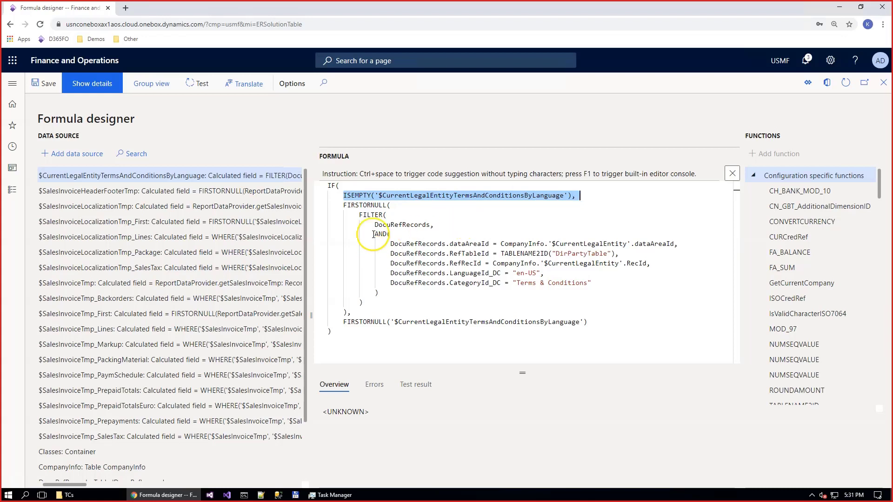
drag(364, 205, 383, 302)
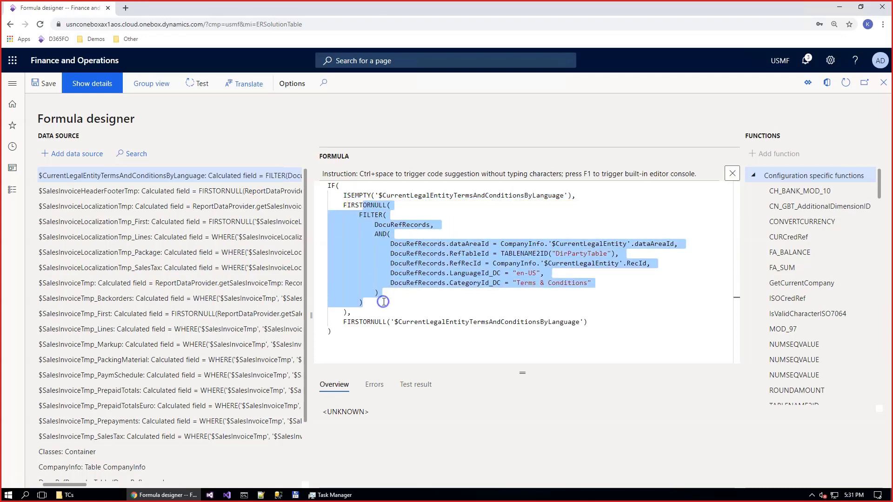
drag(496, 273, 556, 270)
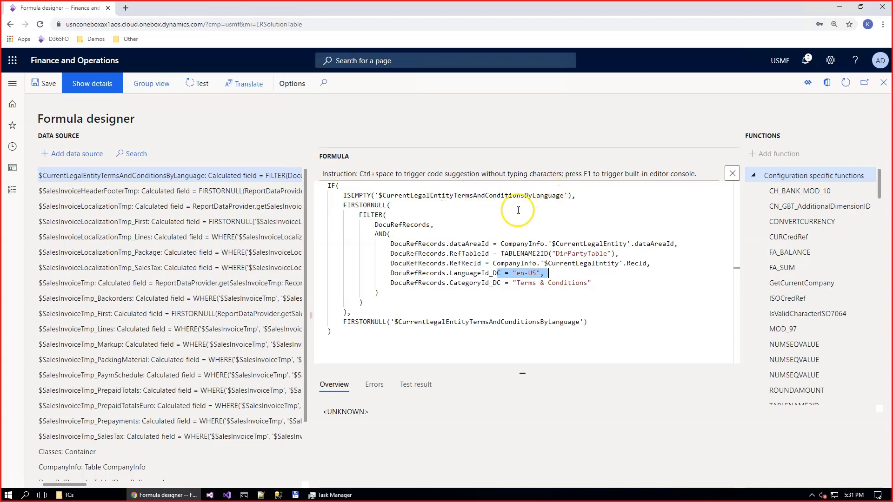
drag(347, 322, 537, 322)
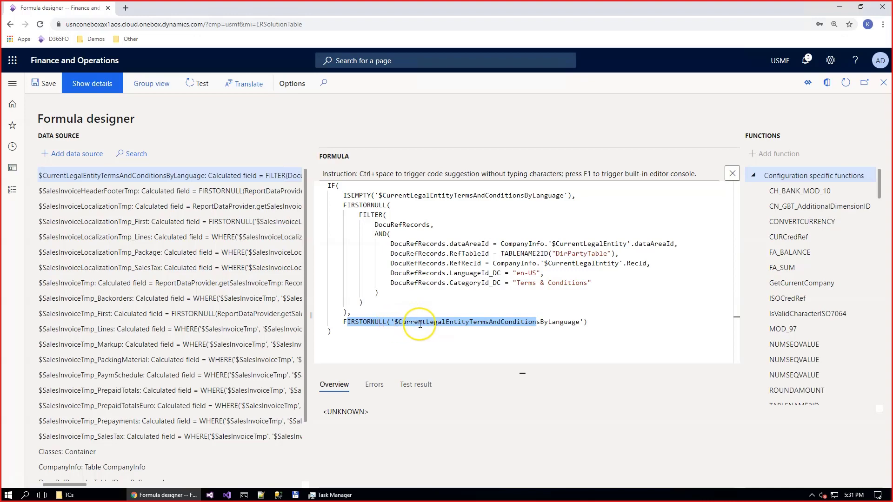
click(35, 85)
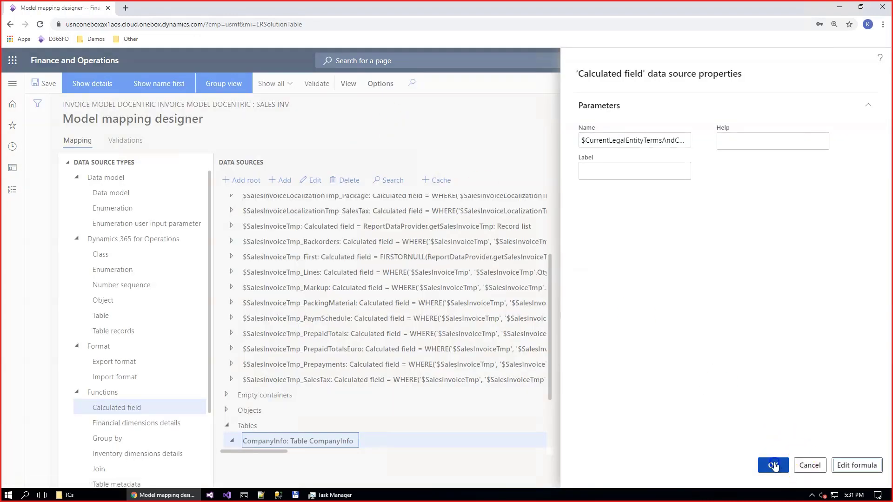
click(773, 466)
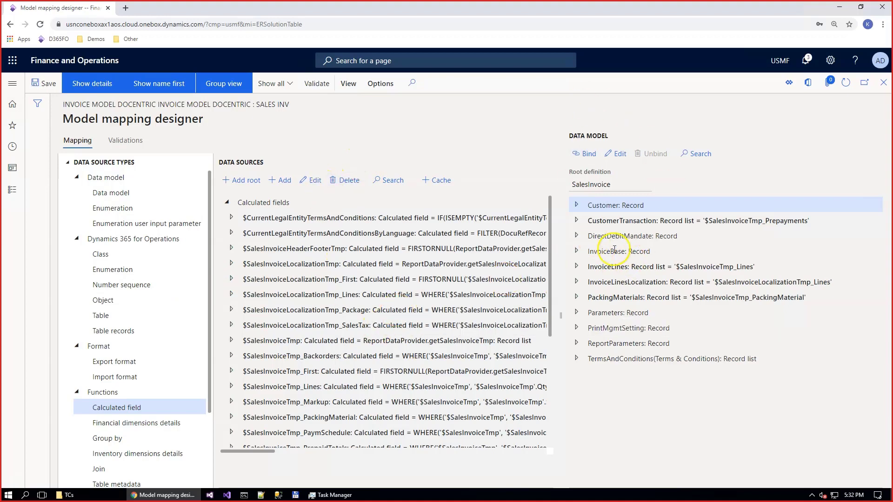
Step: Bind the TermsAndConditions record list in the data model to the $CurrentLegalEntityTermsAndConditions calculated field and expand it
click(270, 218)
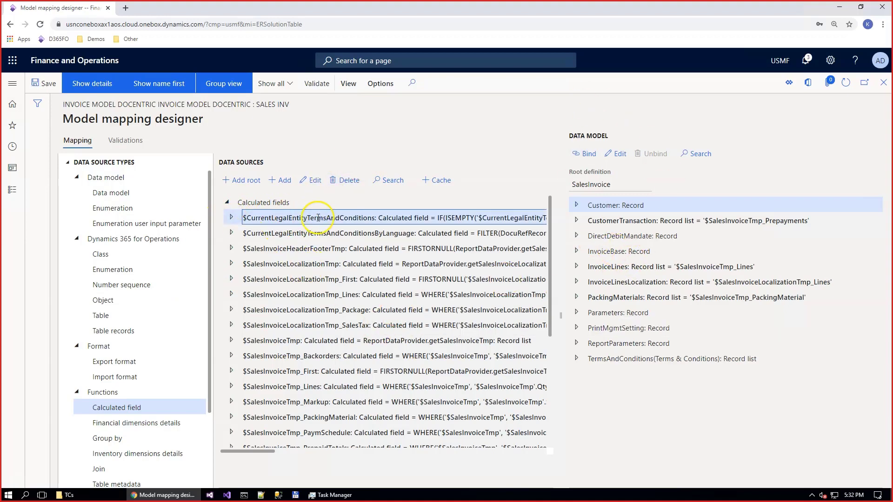
click(617, 359)
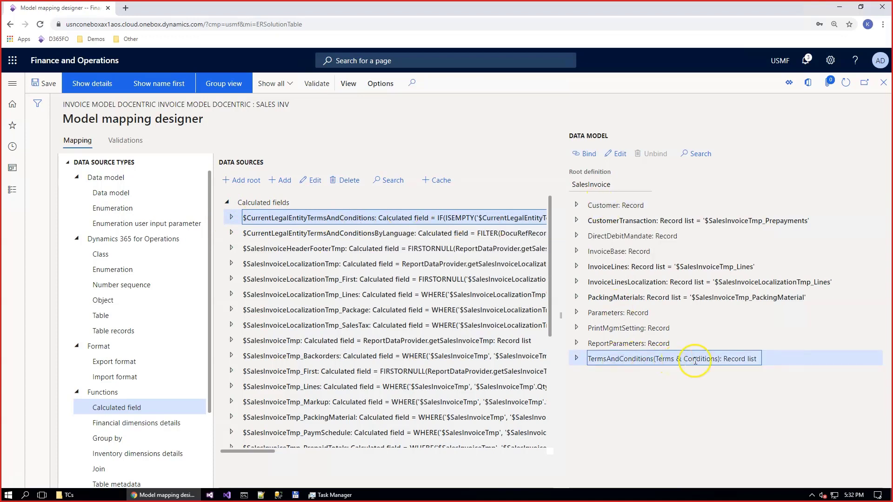
click(588, 155)
click(577, 359)
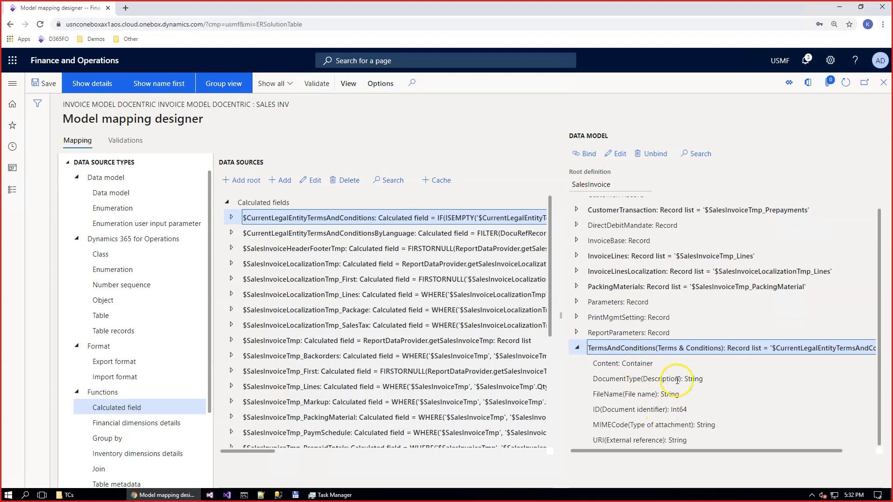
Step: Bind the Content field of TermsAndConditions to the getFileContentAsContainer() method of $CurrentLegalEntityTermsAndConditions
click(231, 218)
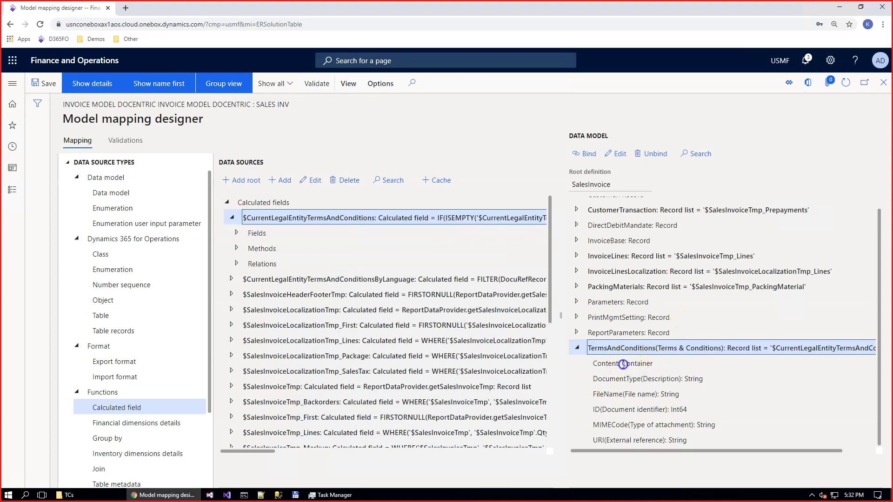
click(623, 364)
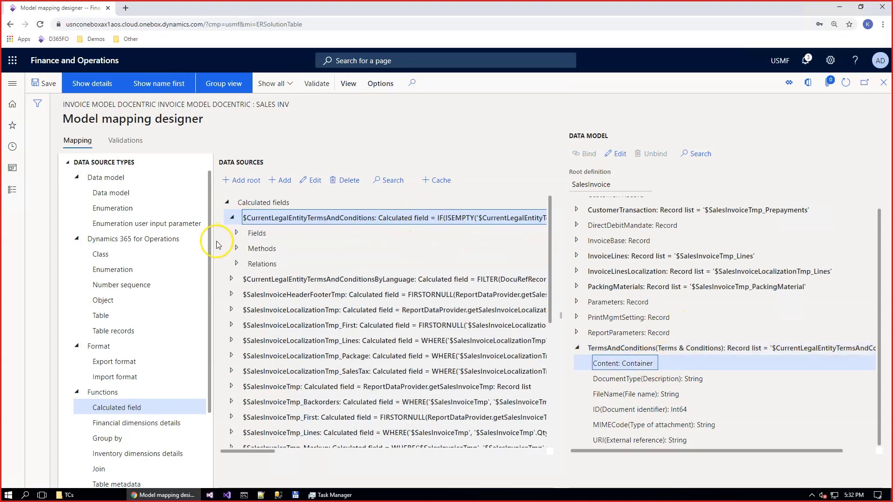
click(235, 249)
scroll(383, 314, down, 1)
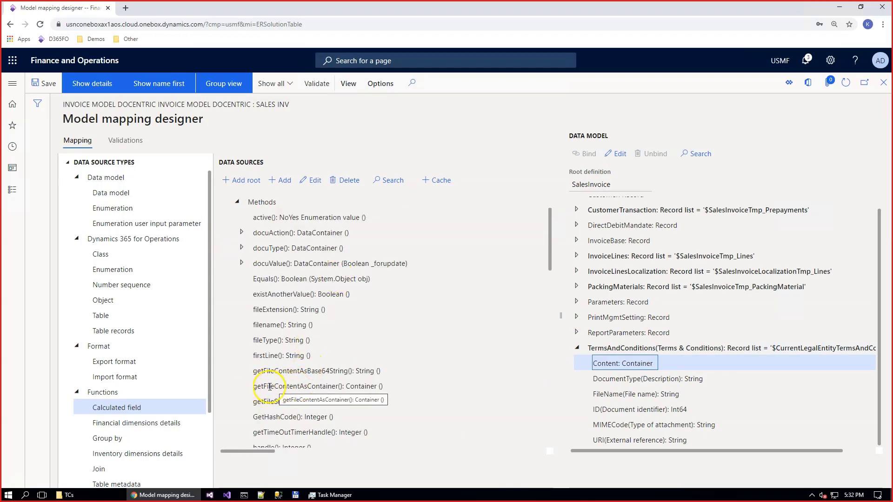
click(321, 387)
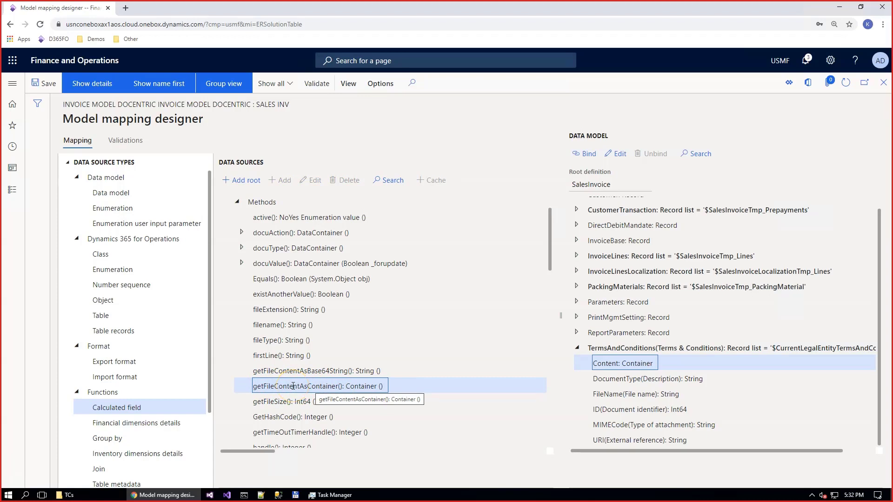
click(584, 153)
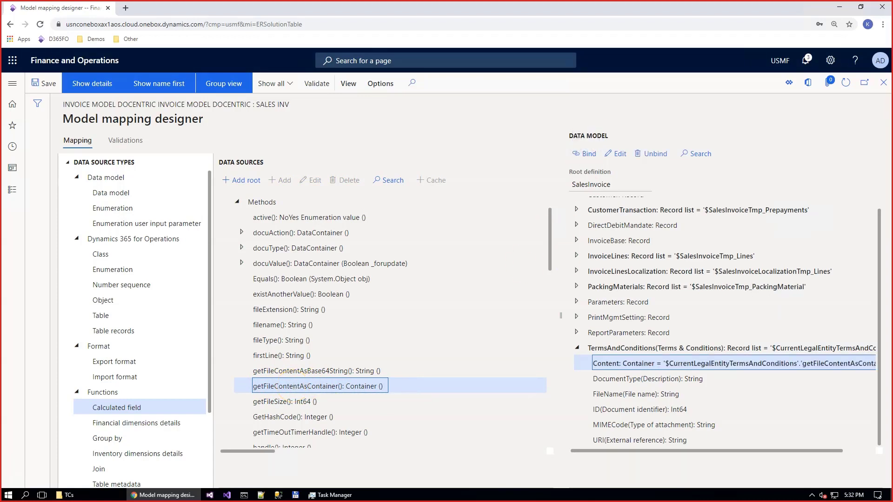
Step: Set the DocumentType field's formula to '$CurrentLegalEntityTermsAndConditions'.Name and save it
click(633, 379)
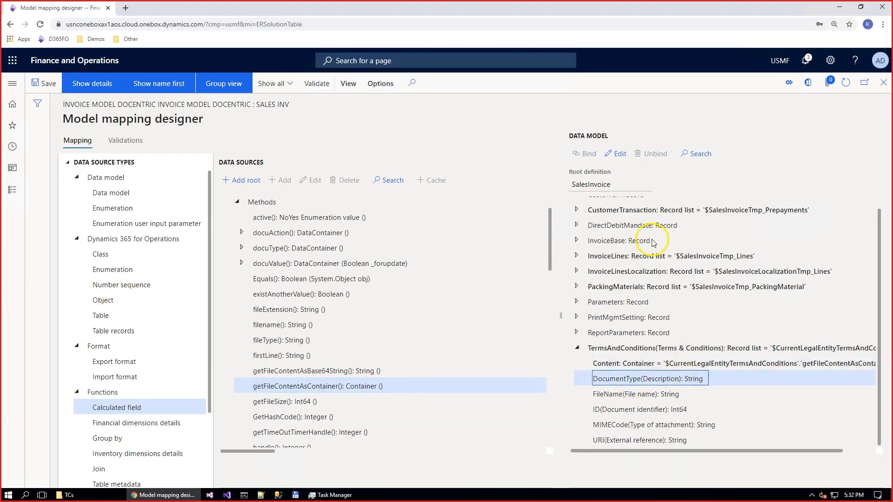
click(617, 153)
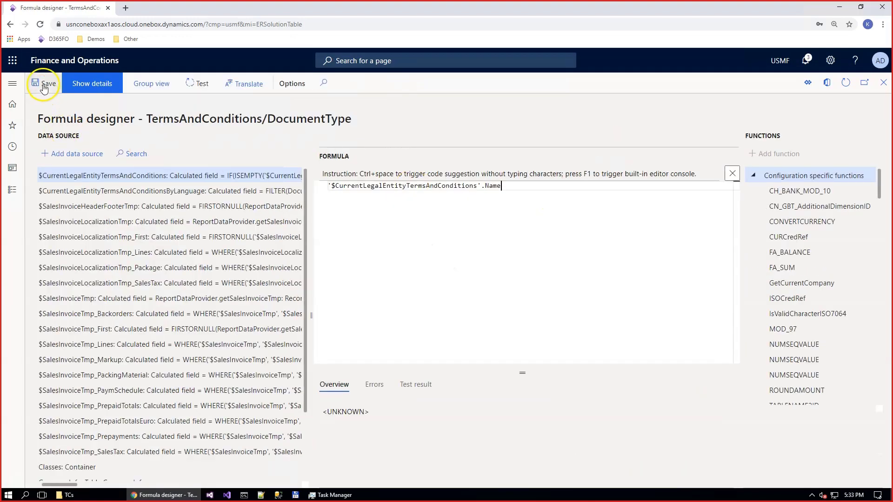
click(44, 85)
click(489, 136)
key(Escape)
Step: Set the FileName field's formula to '$CurrentLegalEntityTermsAndConditions'.'filename()' and save it
key(Down)
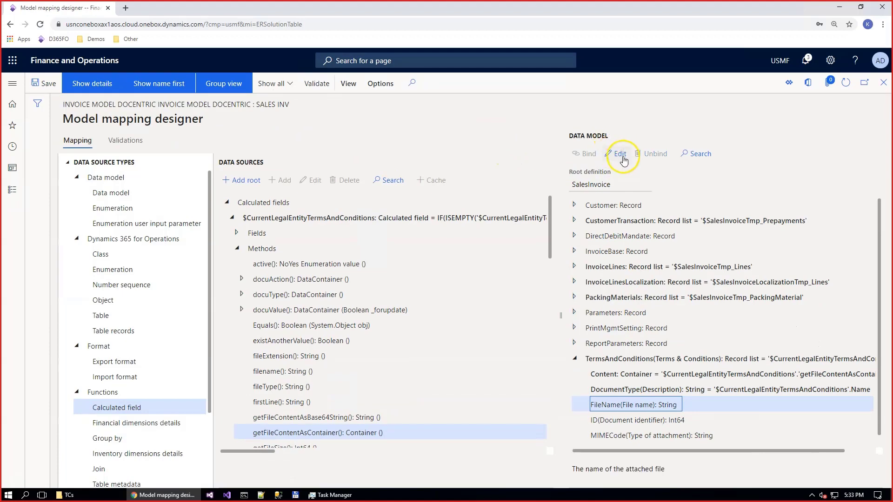
click(620, 154)
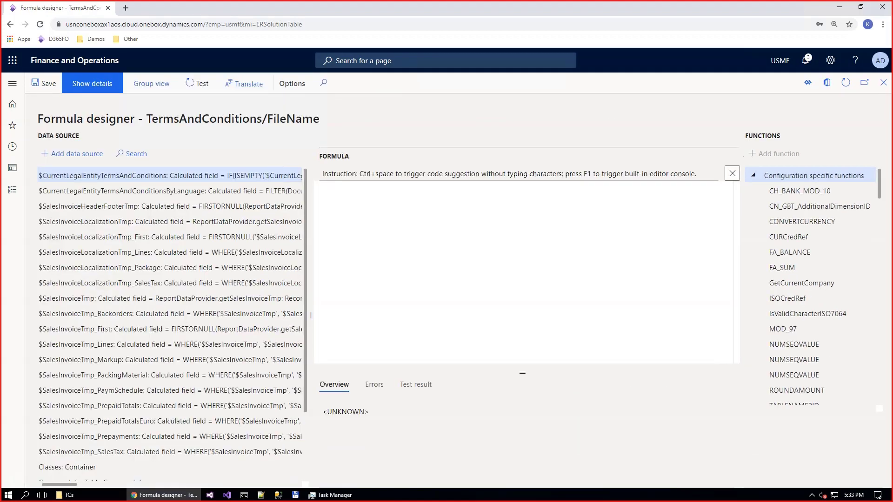
text('$CurrentLegalEntityTermsAndConditions'.'filename()')
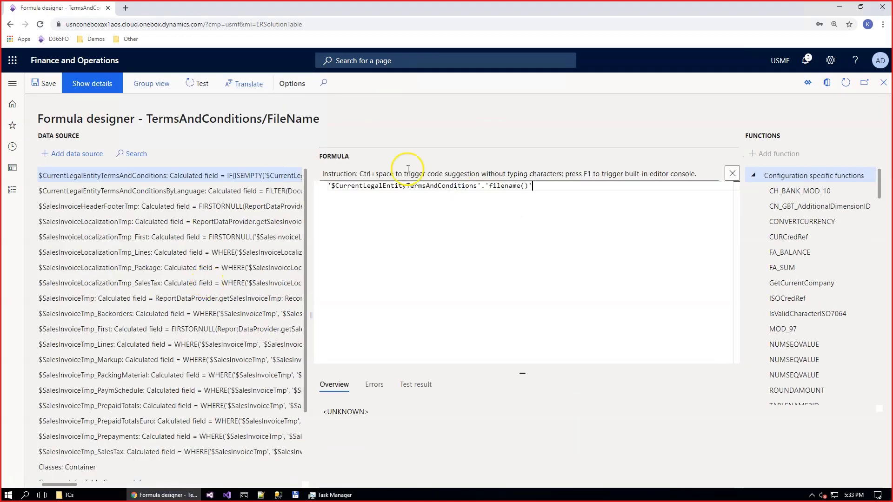
click(54, 84)
click(441, 130)
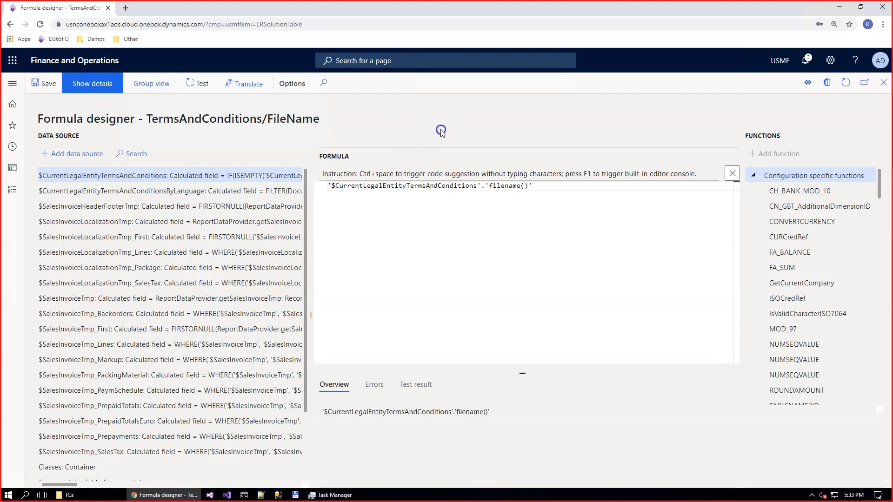
key(Escape)
Step: Save the sales invoice mapping, close it back to the configurations list, and reopen it in the model mapping designer
click(38, 84)
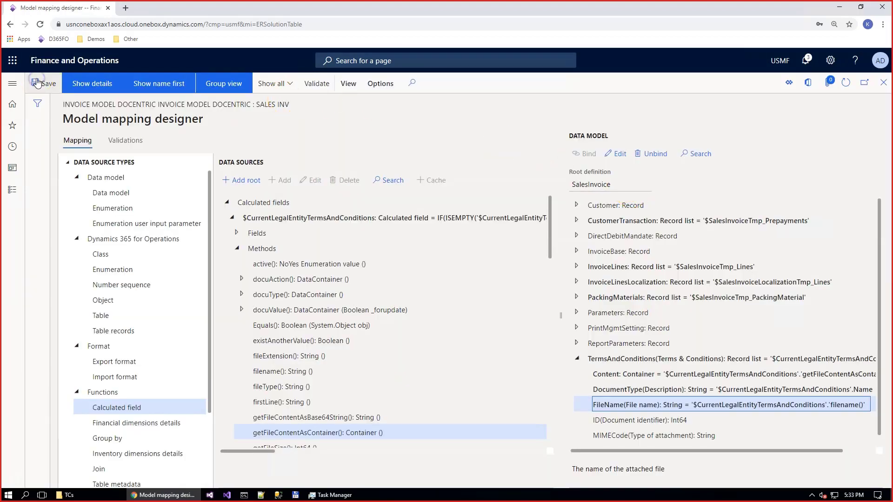
click(297, 128)
key(Escape)
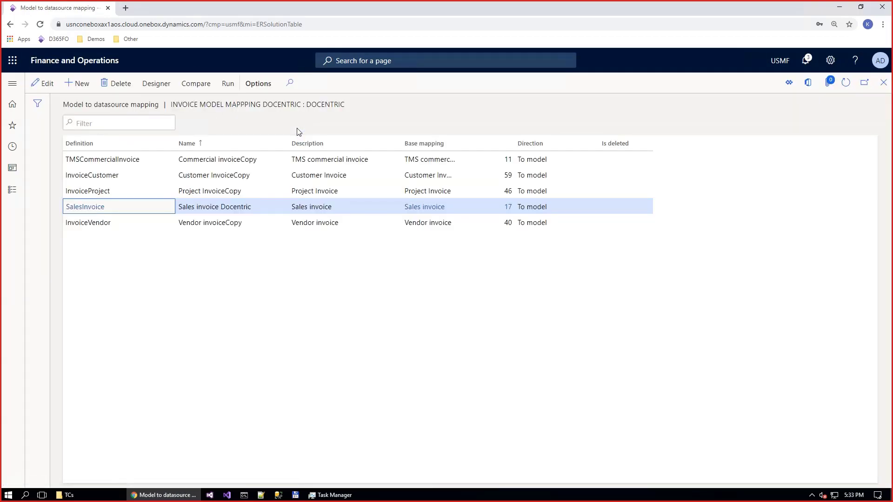
key(Escape)
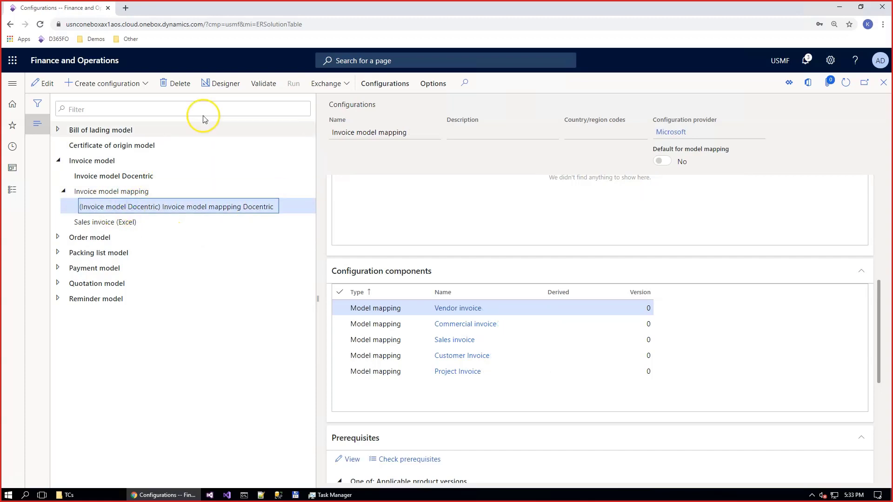
click(227, 83)
click(185, 205)
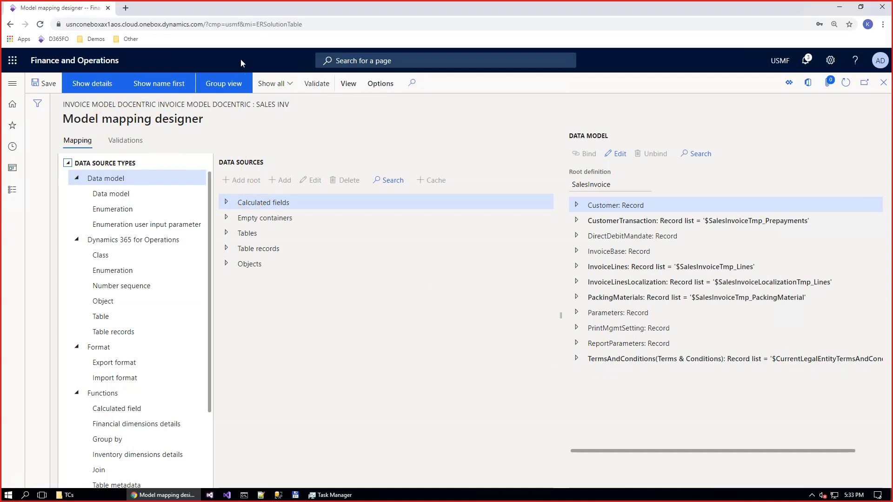
Step: Go to the Docentric AX reports, filter them by Report ID "sales" and open SalesInvoice.Report
click(12, 125)
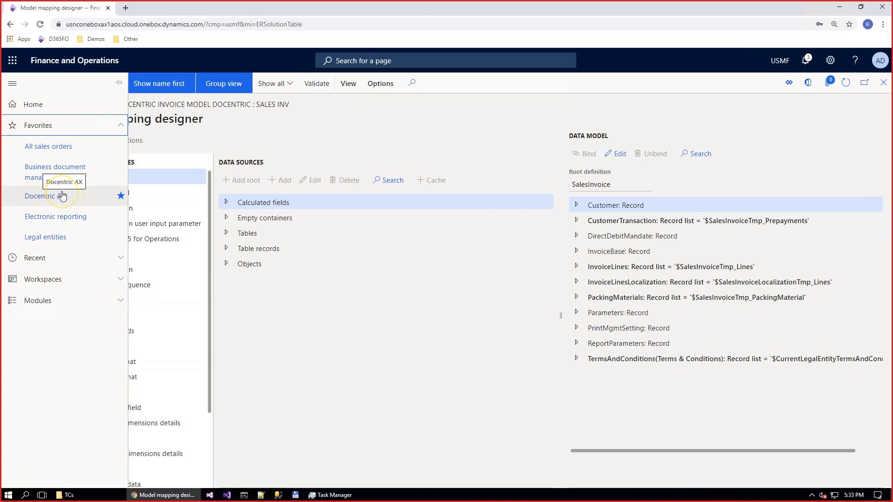
click(62, 195)
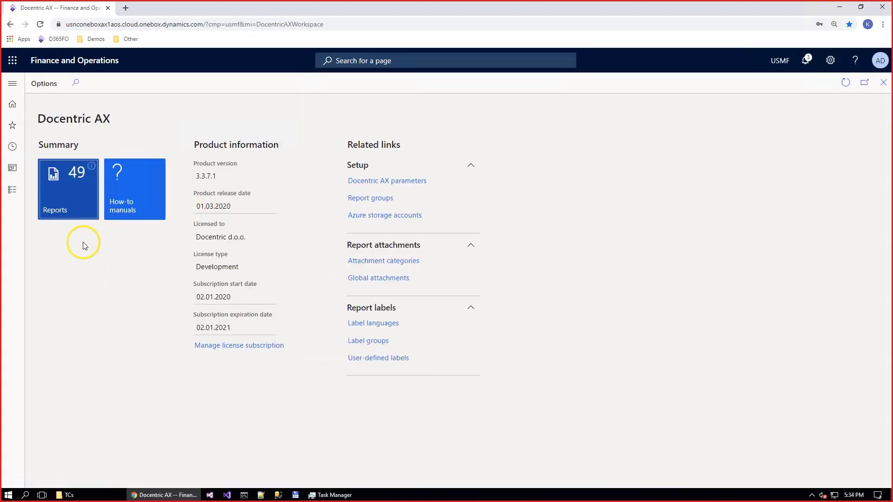
click(68, 199)
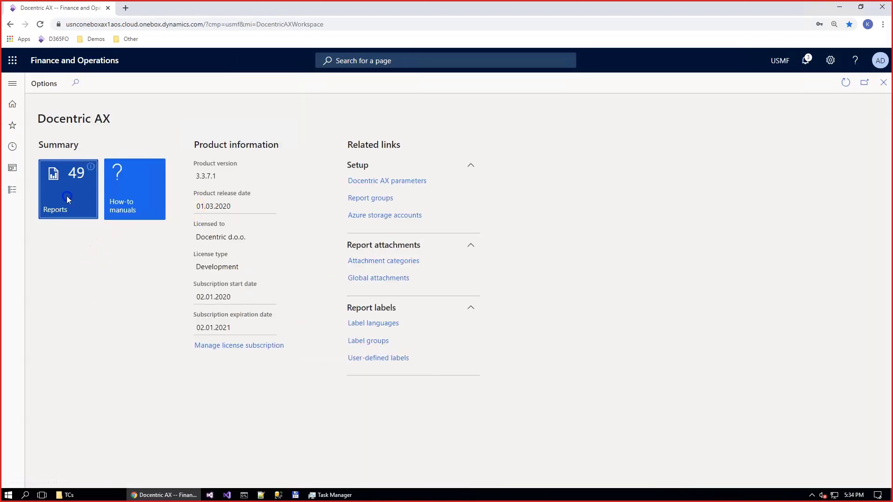
text(sales)
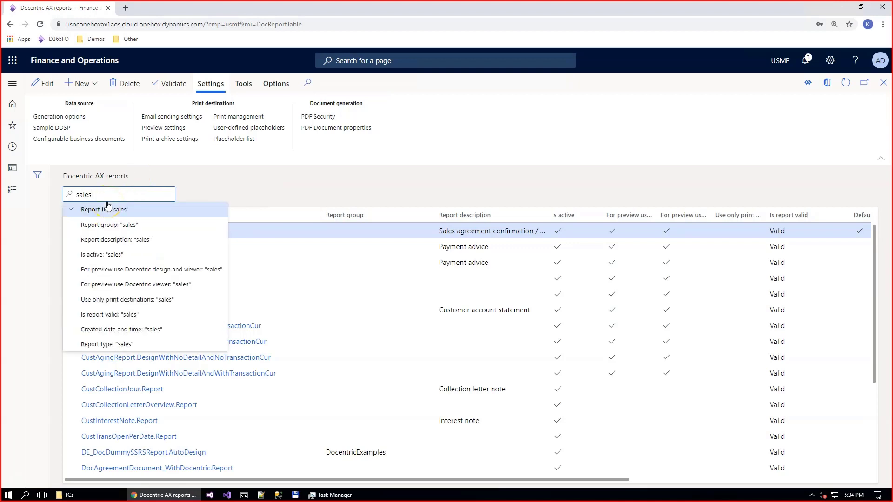
click(107, 208)
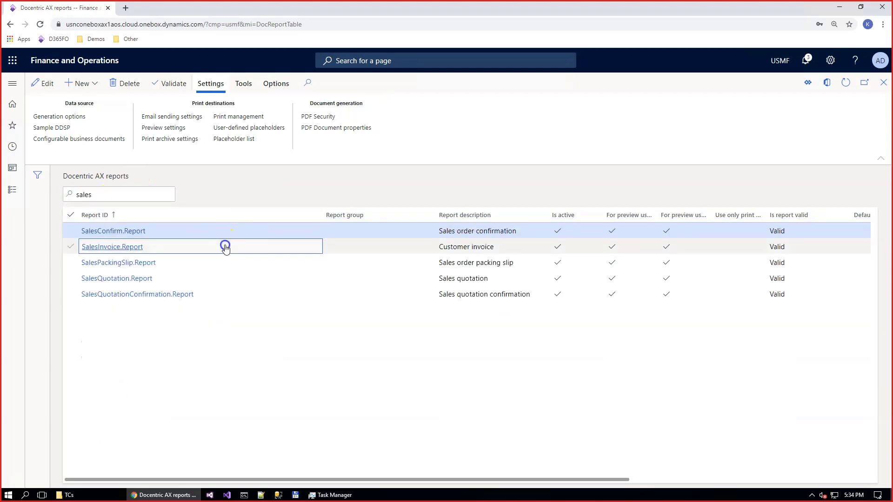
click(117, 248)
Step: Download the template file of SalesInvoice.CDB.Report and open the downloaded document in Word
scroll(279, 261, down, 2)
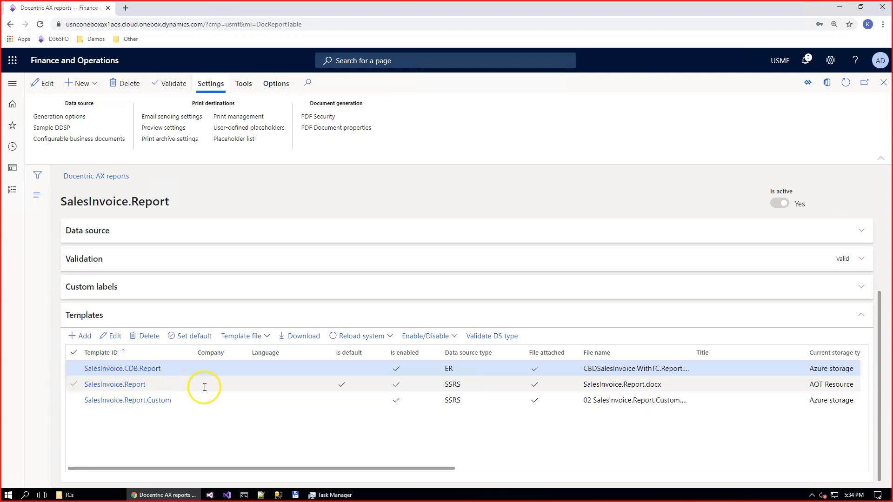
click(217, 373)
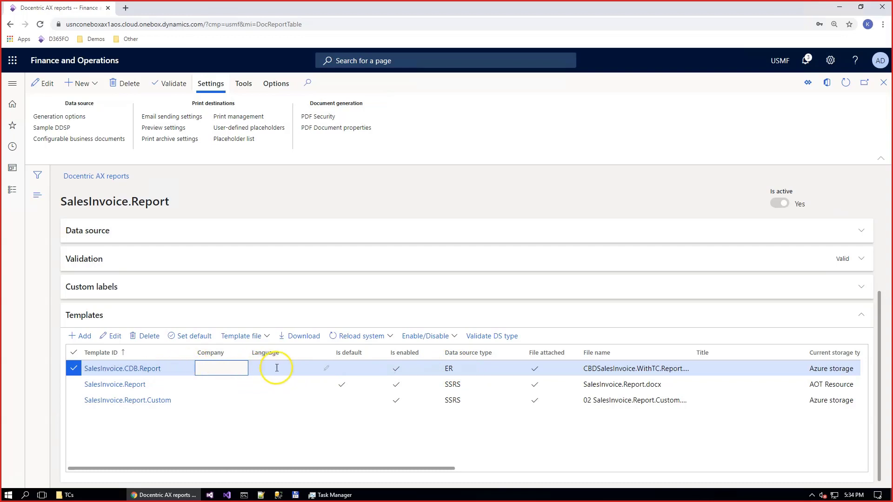
click(300, 335)
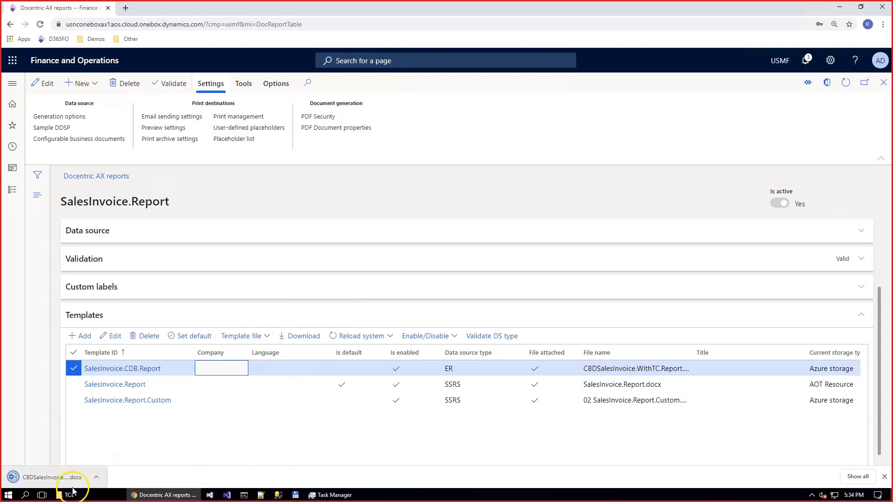
click(76, 480)
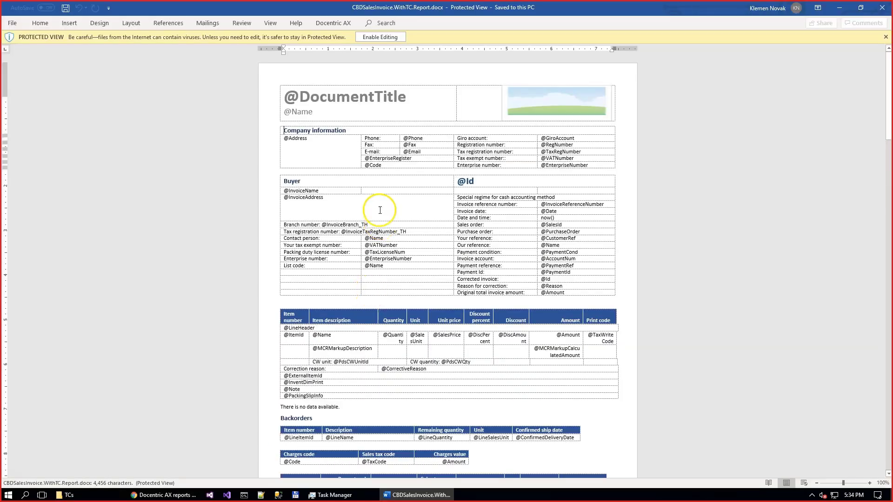
Step: Enable editing of the CBDSalesInvoice.WithTC.Report.docx template and look through it down to the sales totals and tax tables
click(372, 36)
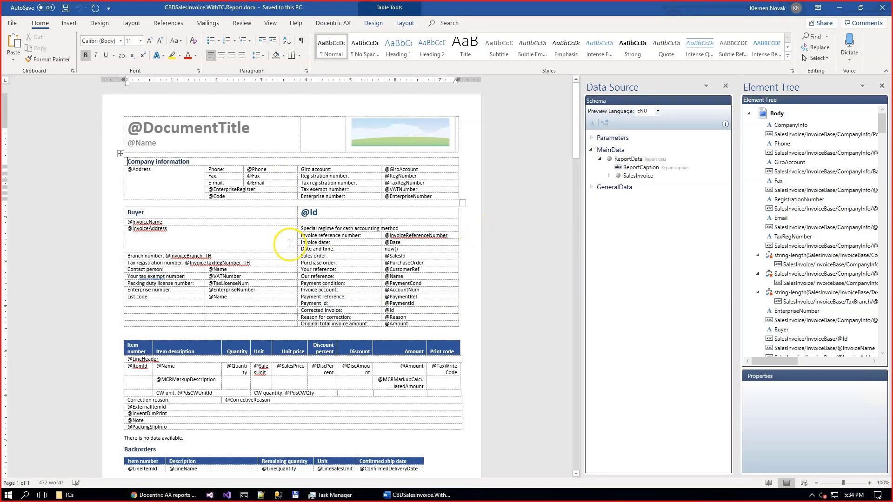
scroll(308, 279, down, 6)
scroll(216, 348, down, 9)
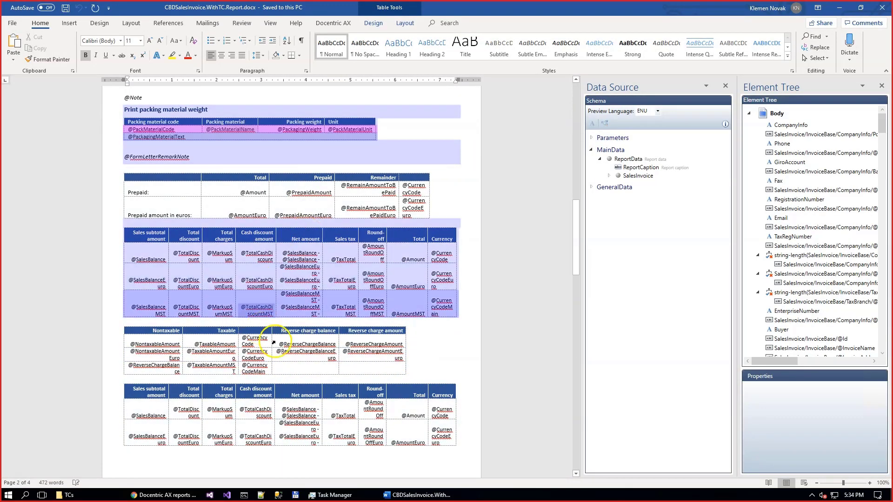
scroll(357, 333, down, 3)
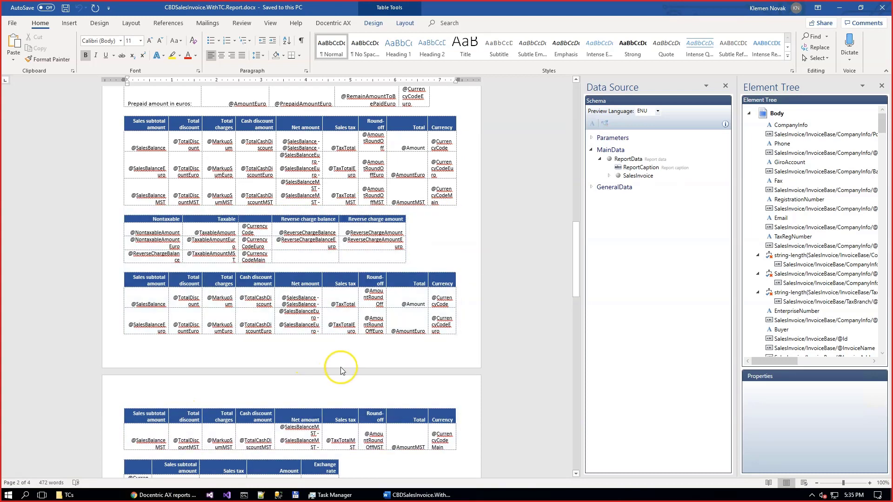
Step: Switch to Finance and Operations in Chrome and open the default original settings of the customer invoice in print management
click(171, 496)
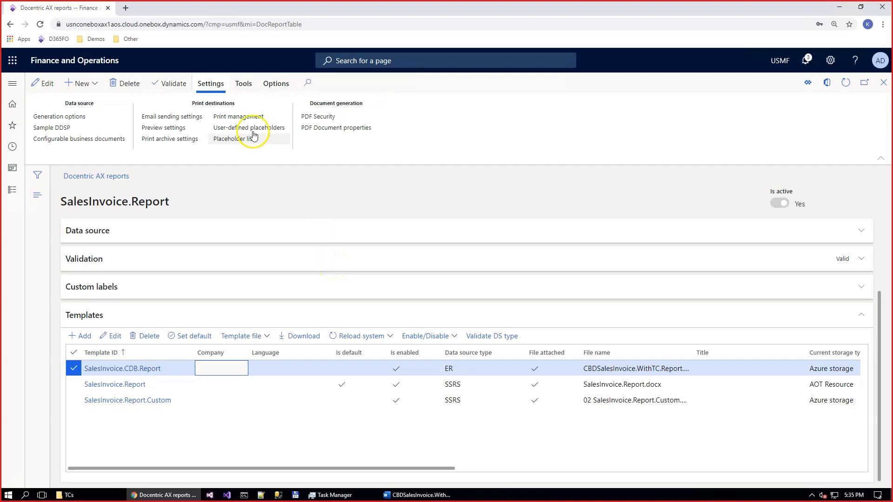
click(259, 115)
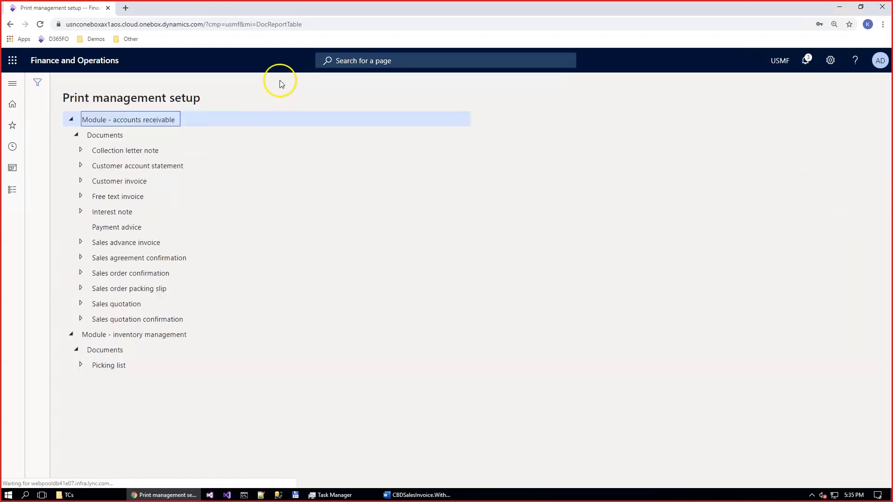
click(82, 181)
click(133, 181)
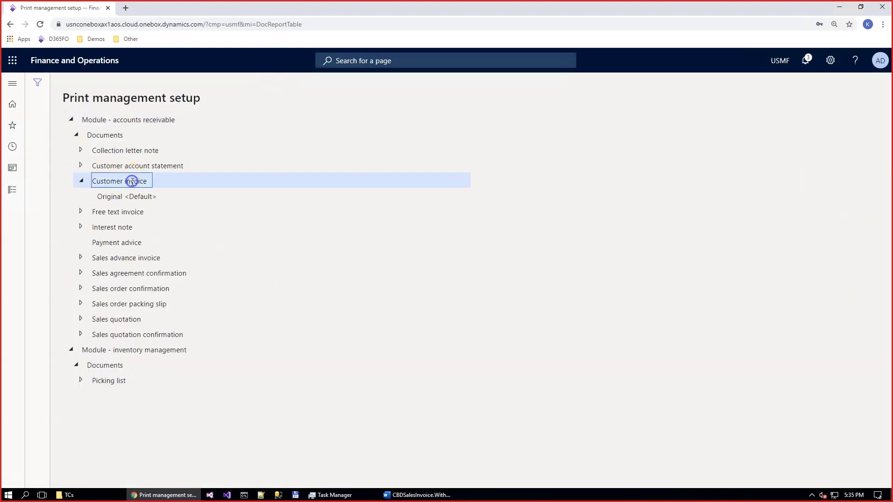
click(130, 197)
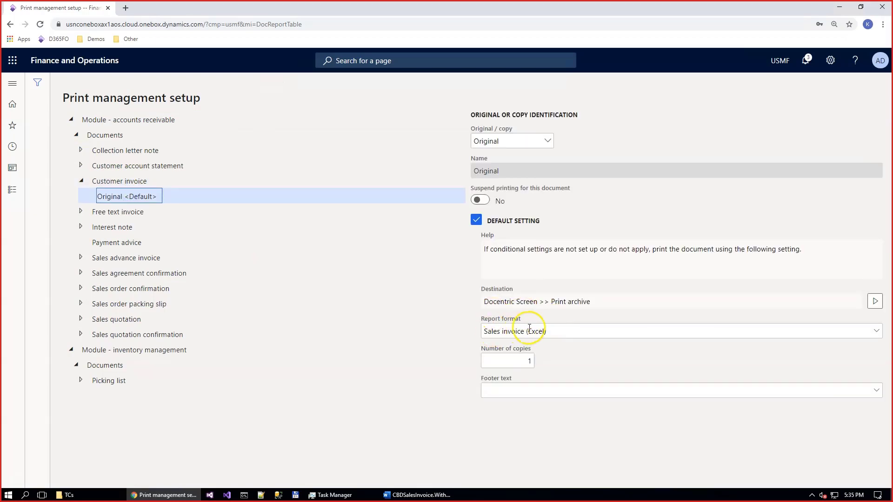
Step: Set the report format of the default original customer invoice to SalesInvoice.Report
click(529, 331)
click(877, 331)
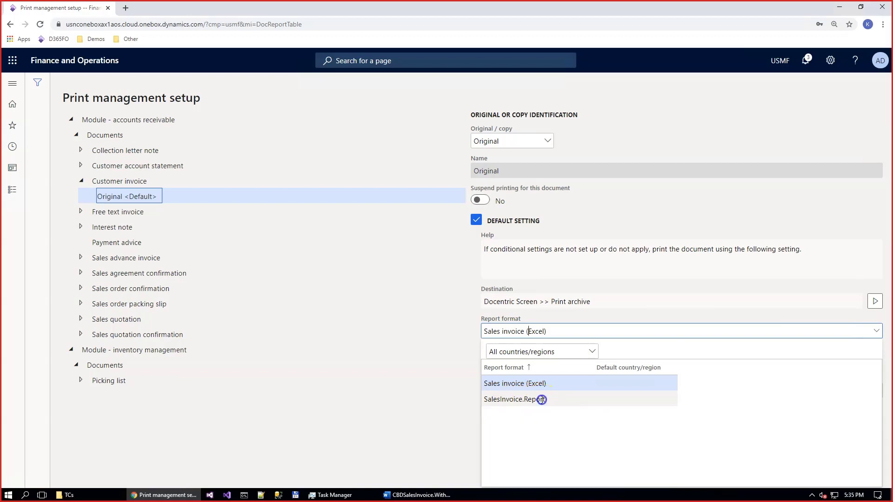
click(531, 399)
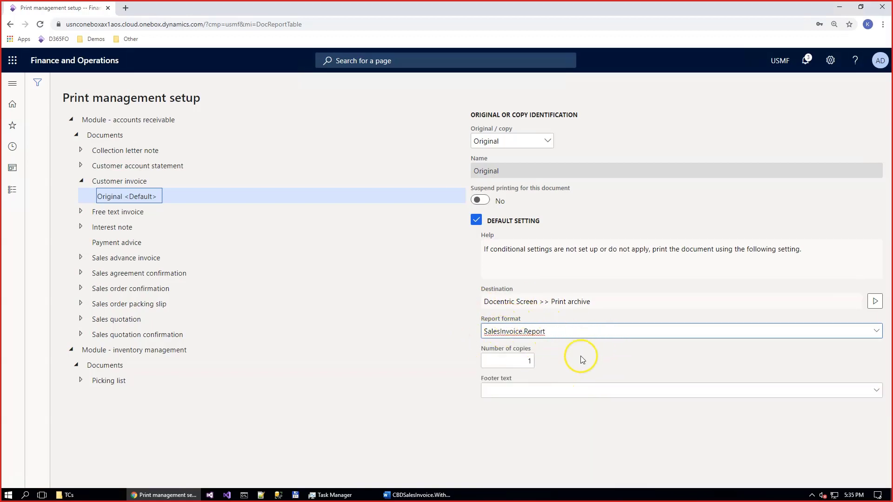
Step: Set the customer invoice's print destination to Generate DS with the DDSP filename SalesInvoice.Report.ddsp, language en-us and preview languages de, es, fr
click(877, 303)
click(876, 302)
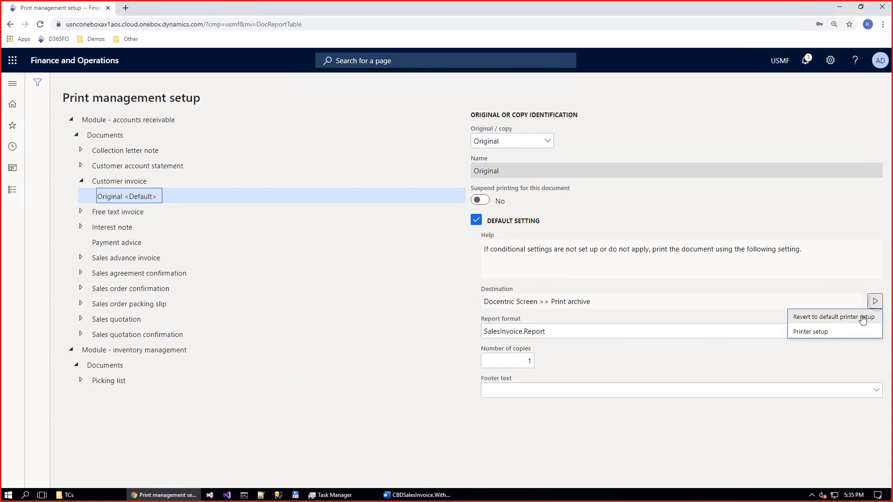
click(780, 334)
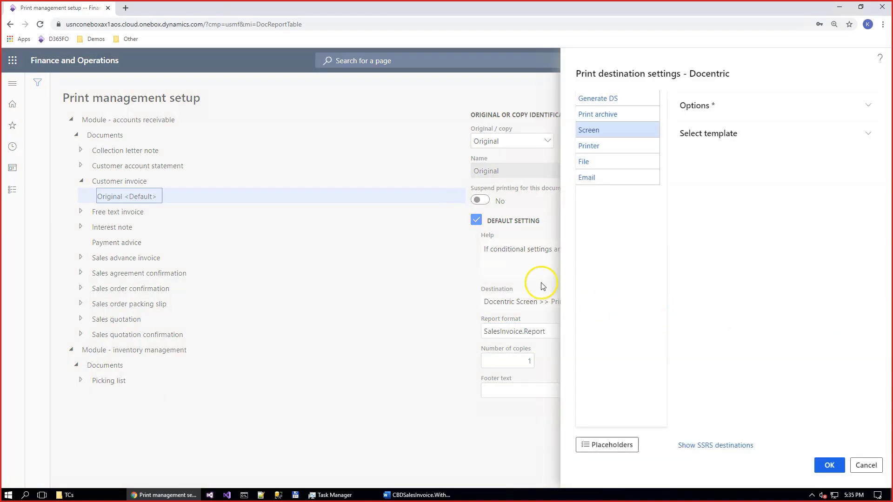
click(605, 99)
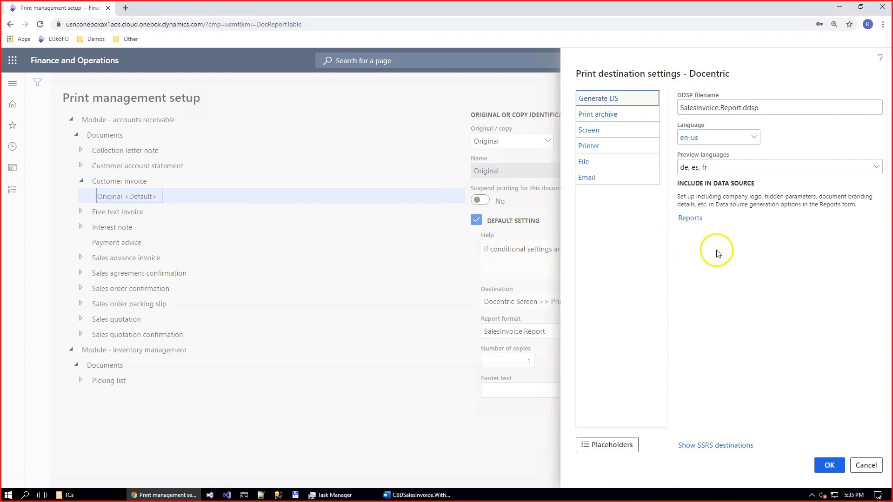
mouse_move(709, 127)
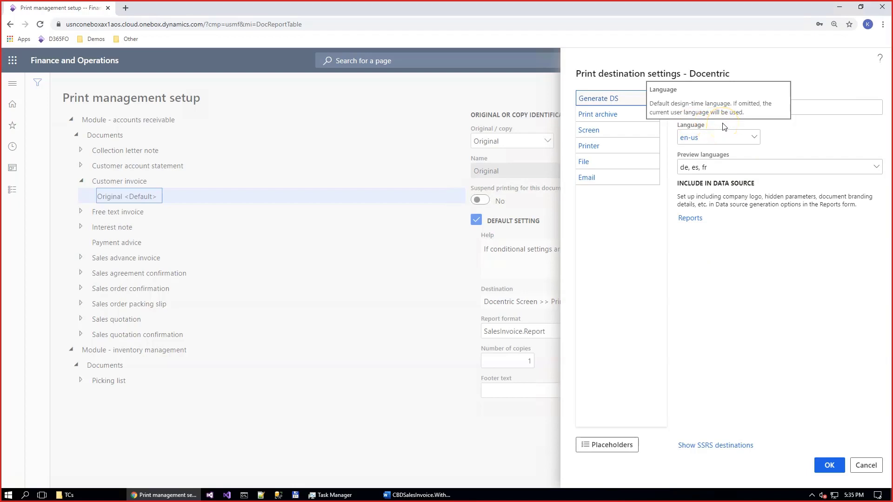
click(675, 149)
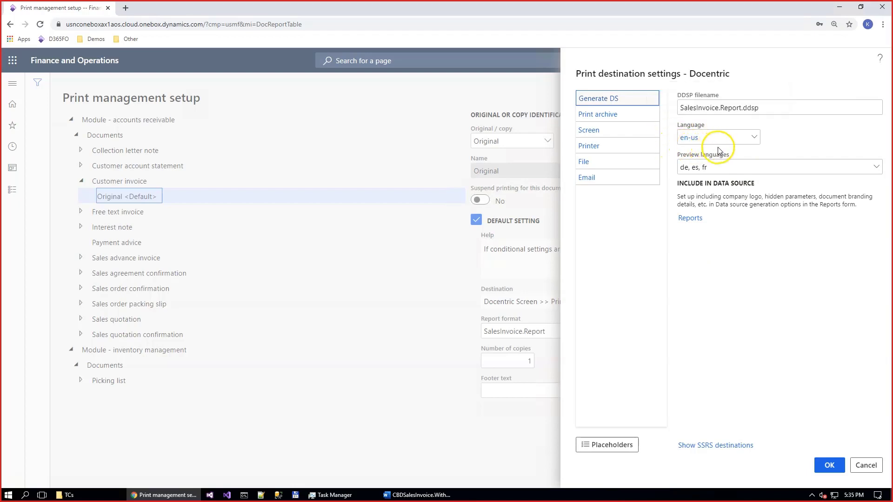
mouse_move(746, 159)
mouse_move(714, 153)
click(828, 466)
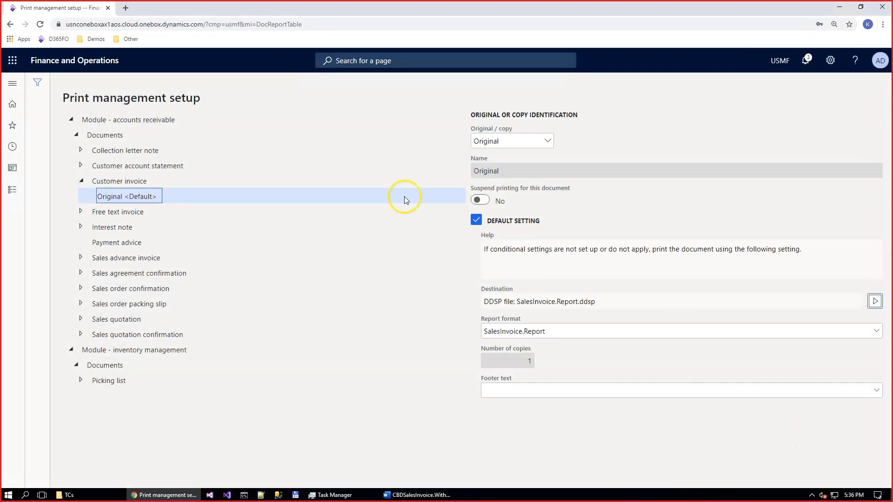
Step: Duplicate the browser tab, filter the Docentric AX reports by report ID "sales" and open SalesInvoice.Report's configurable business documents settings
right_click(59, 9)
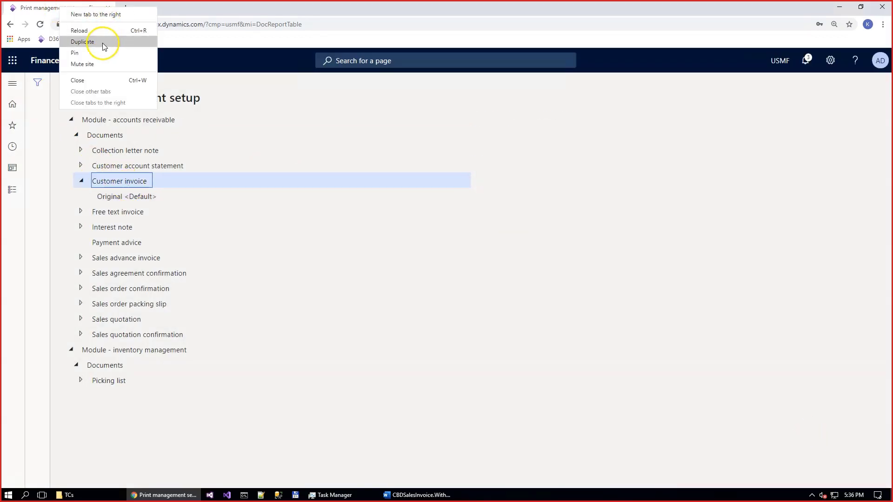
click(102, 43)
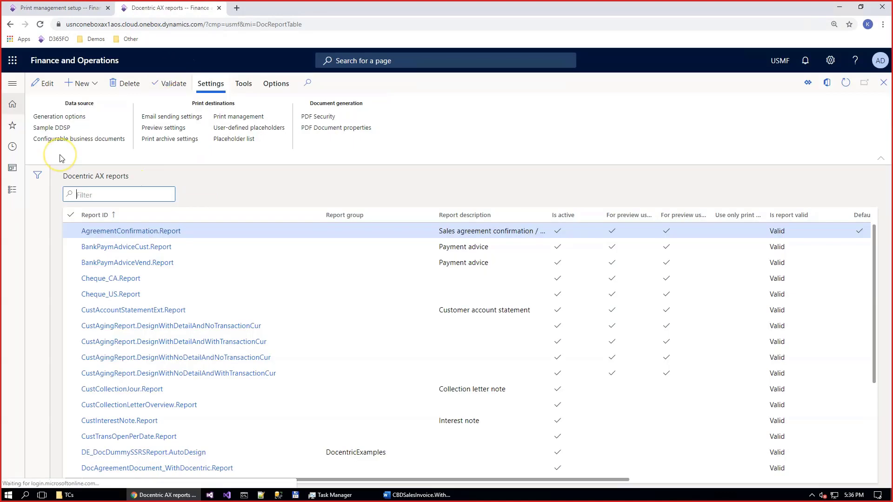
text(sales)
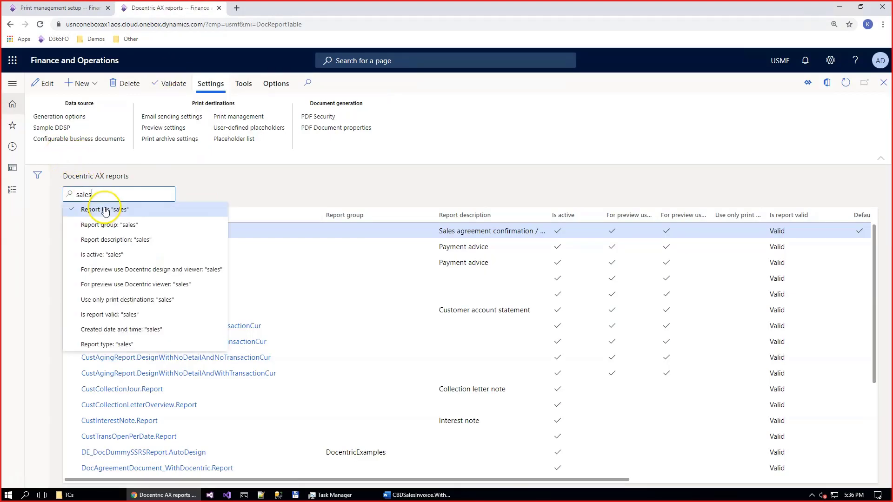
key(Return)
click(238, 246)
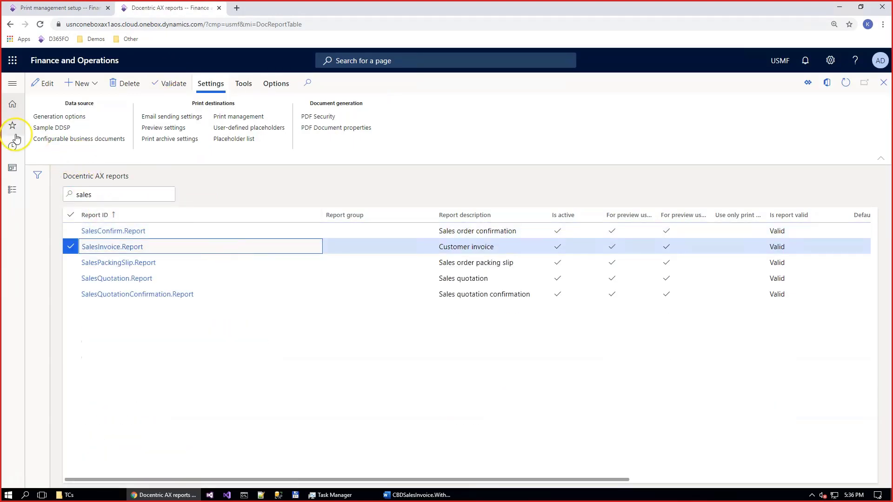
click(56, 141)
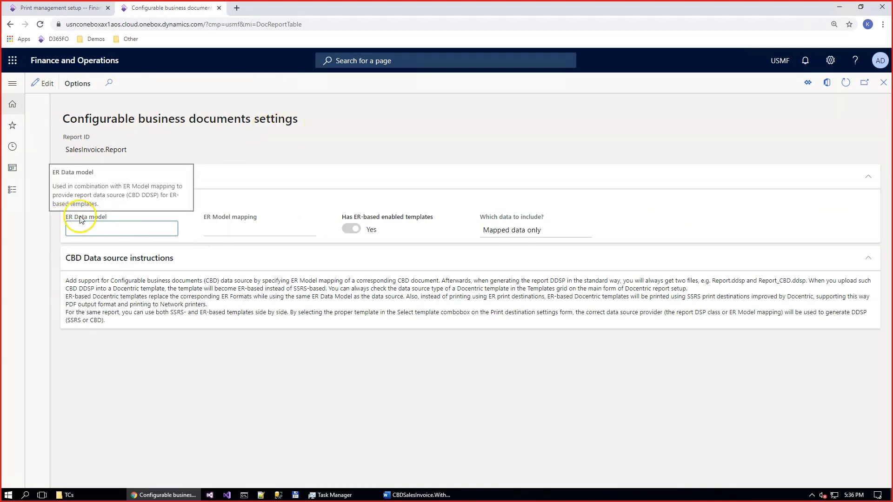
Step: Set the ER data model to Invoice model Docentric with its Docentric sales invoice model mapping, and close the settings page
click(171, 230)
click(171, 230)
scroll(109, 357, down, 1)
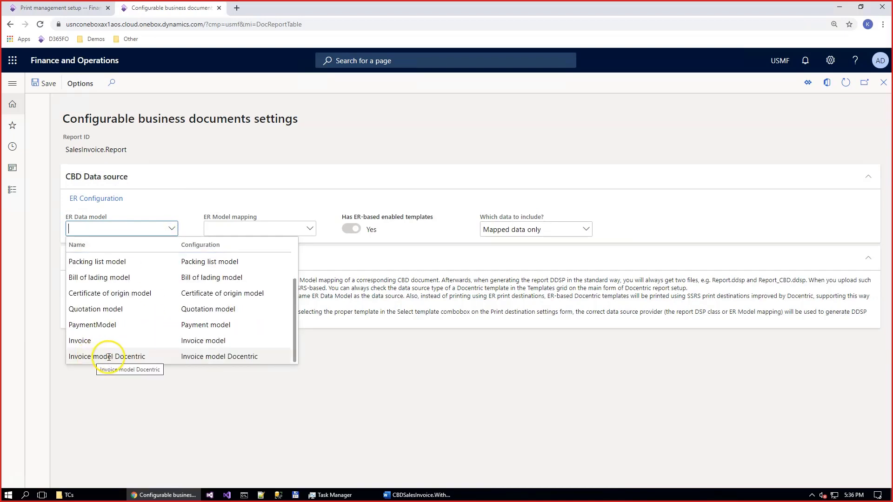
click(124, 357)
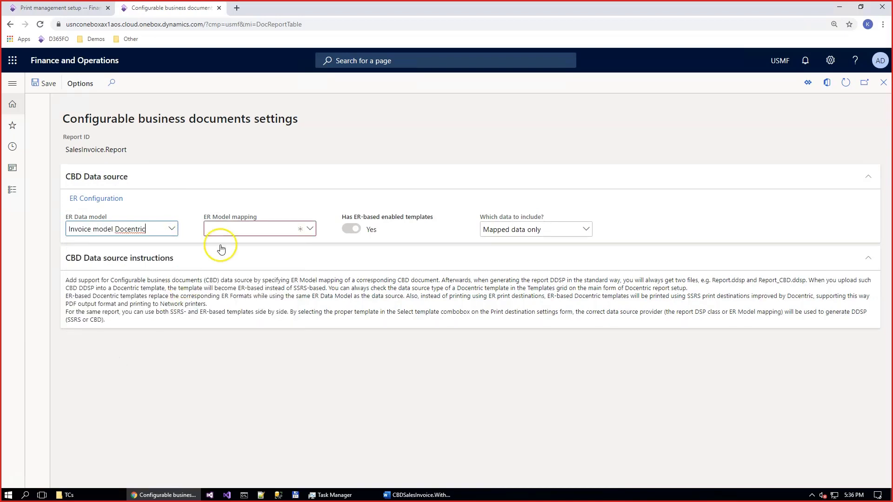
click(310, 229)
click(224, 309)
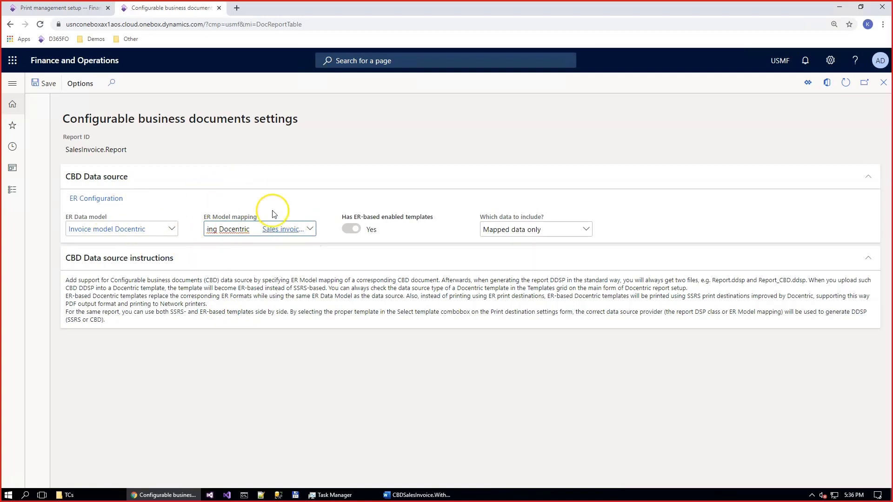
click(220, 152)
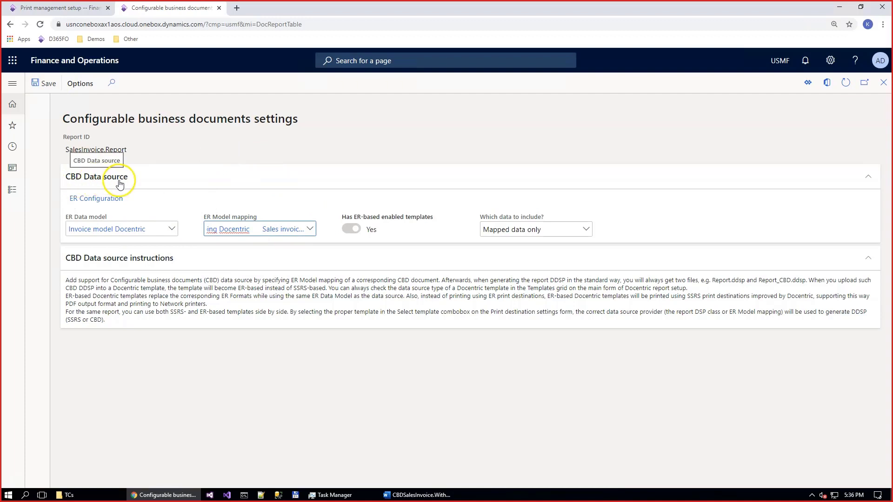
click(174, 153)
key(Escape)
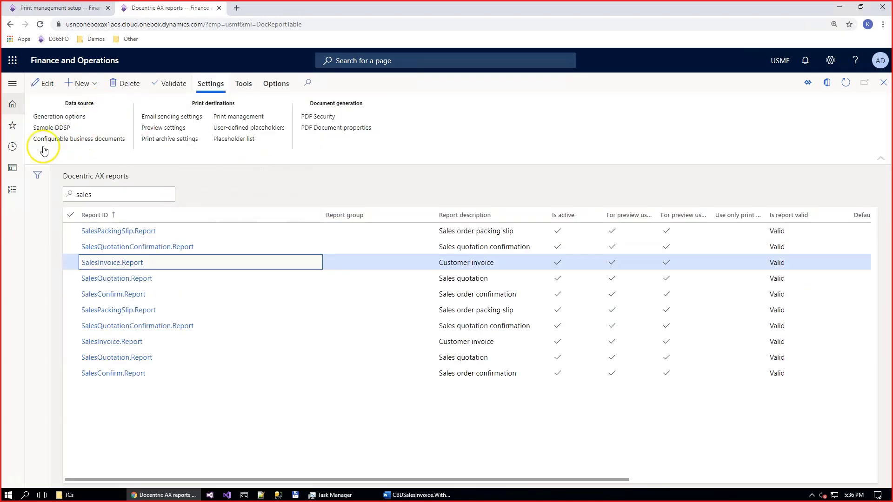
Step: Open the invoice journal of the Contoso Retail San Diego sales order above Forest Wholesales and view the first invoice's document
click(13, 127)
click(64, 143)
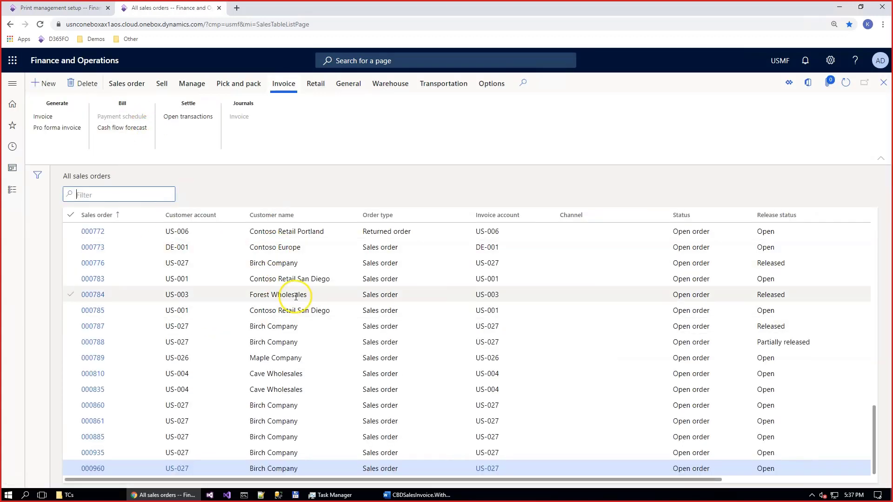
click(303, 279)
click(246, 118)
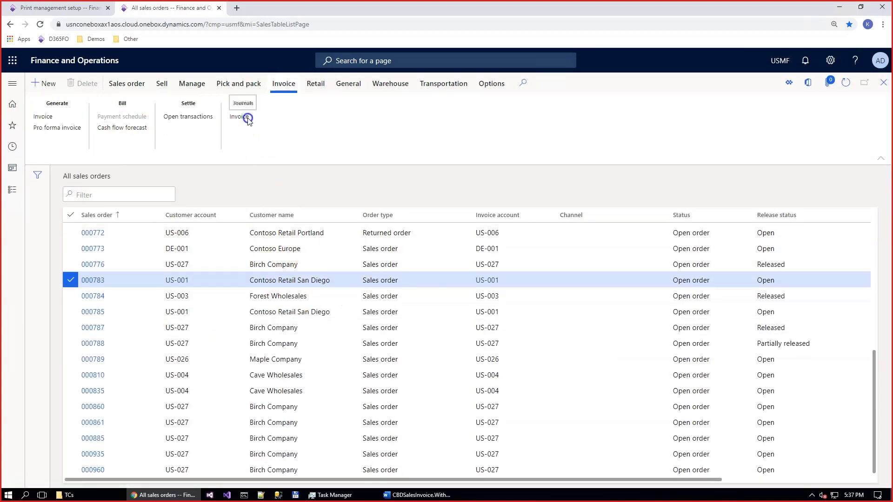
click(385, 117)
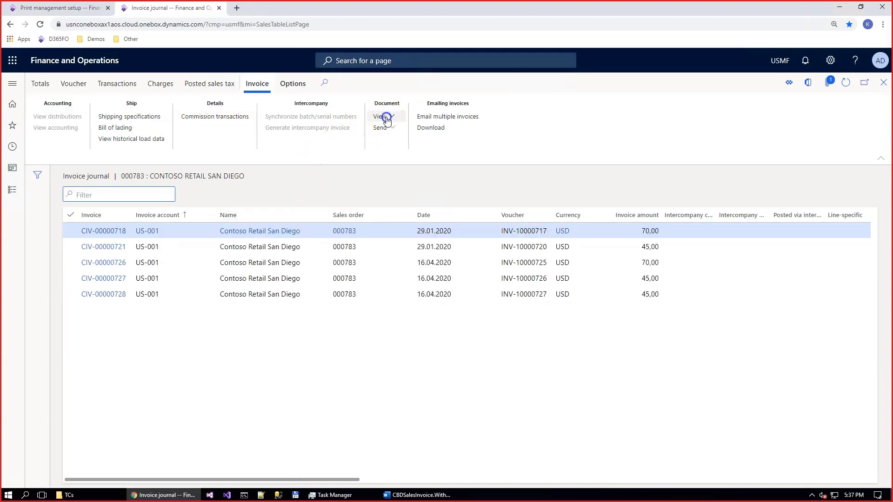
click(390, 175)
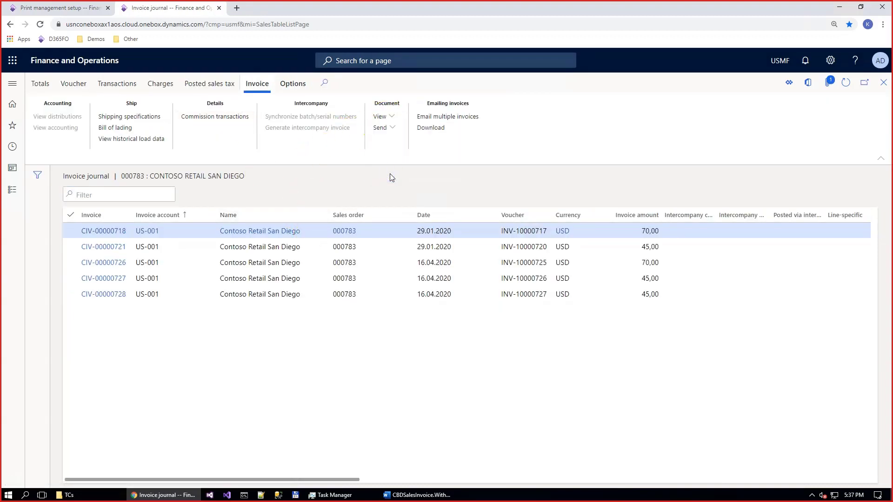
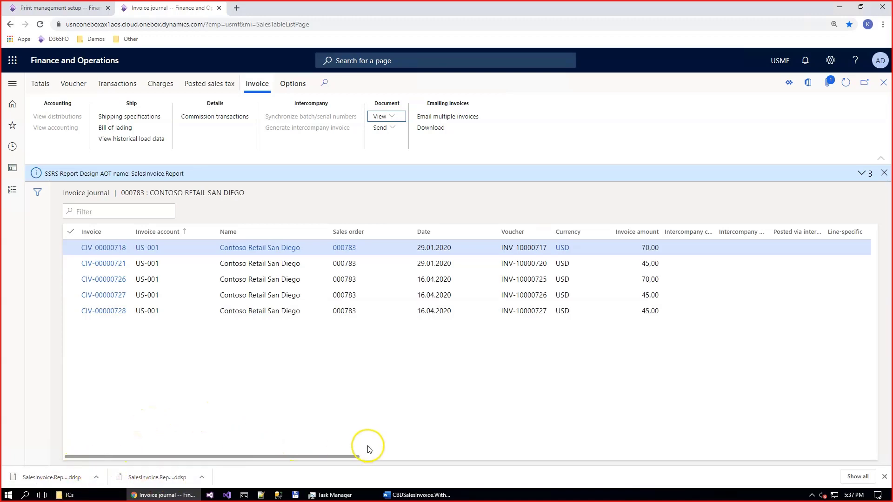
Step: Switch to Word and save the template as CBDSalesInvoice.WithTC.Report.docx in the "Webinar - Sales invoice with TCs" folder, replacing the existing file
click(424, 497)
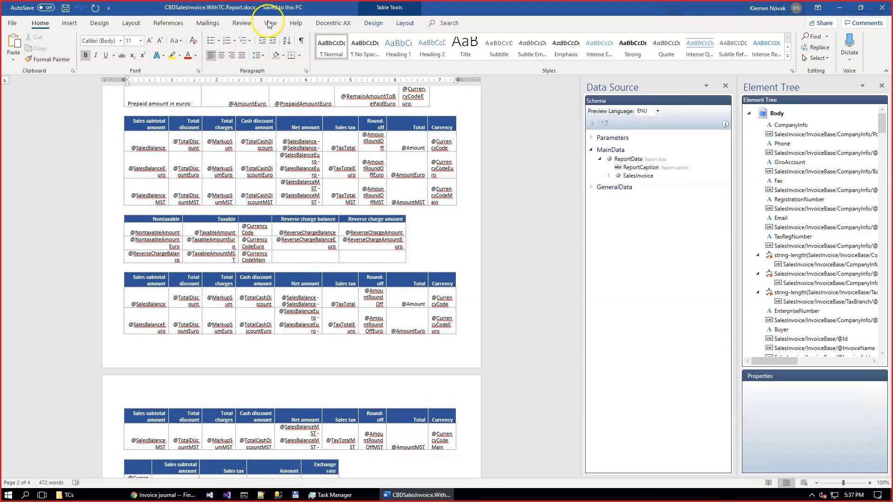
click(13, 23)
click(43, 150)
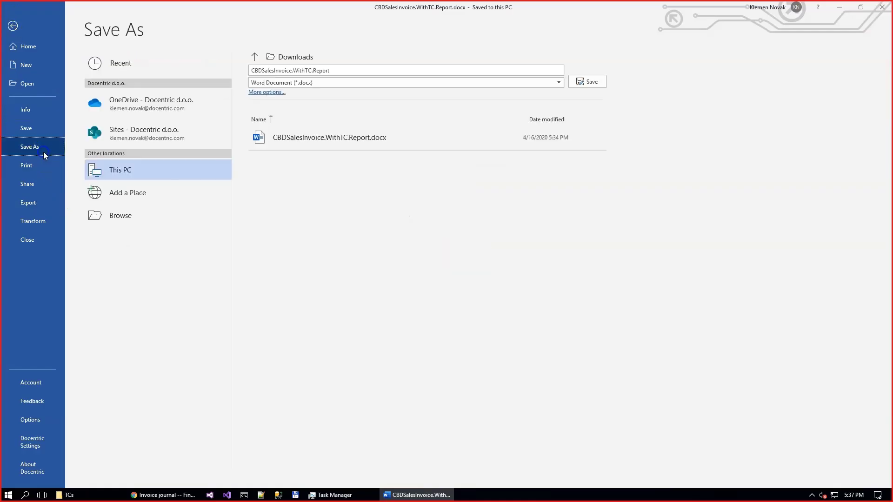
click(173, 216)
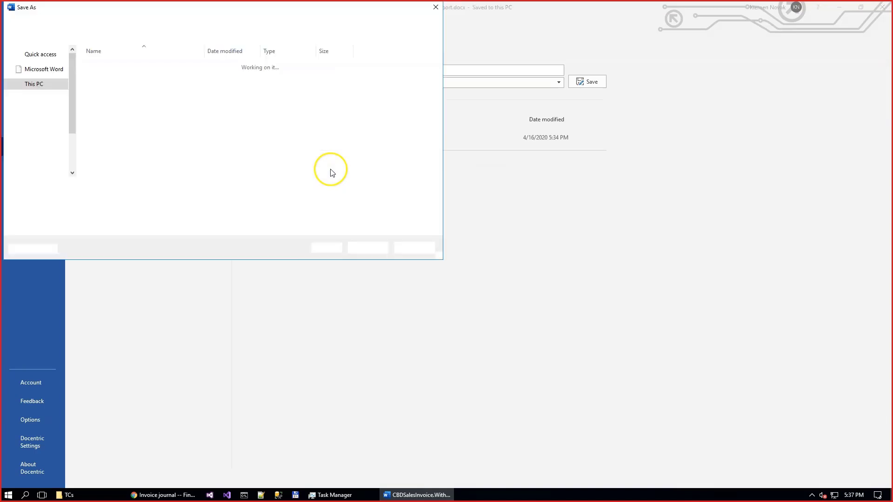
key(alt+Tab)
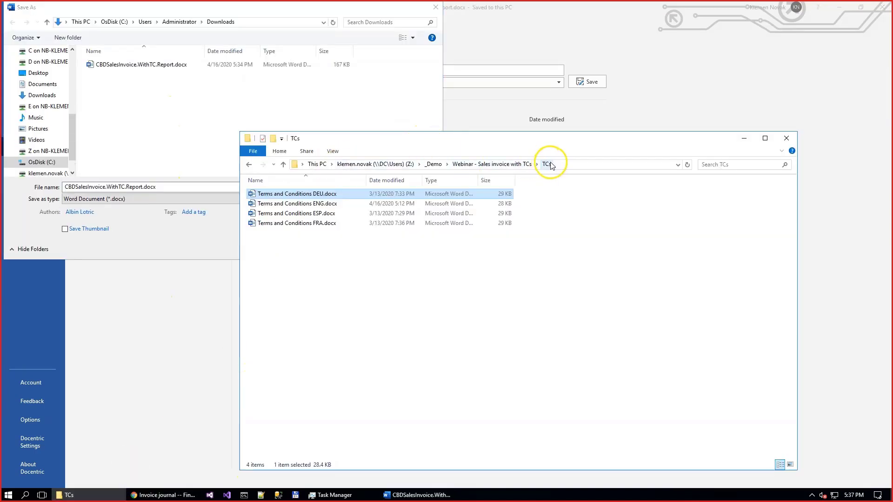
click(570, 165)
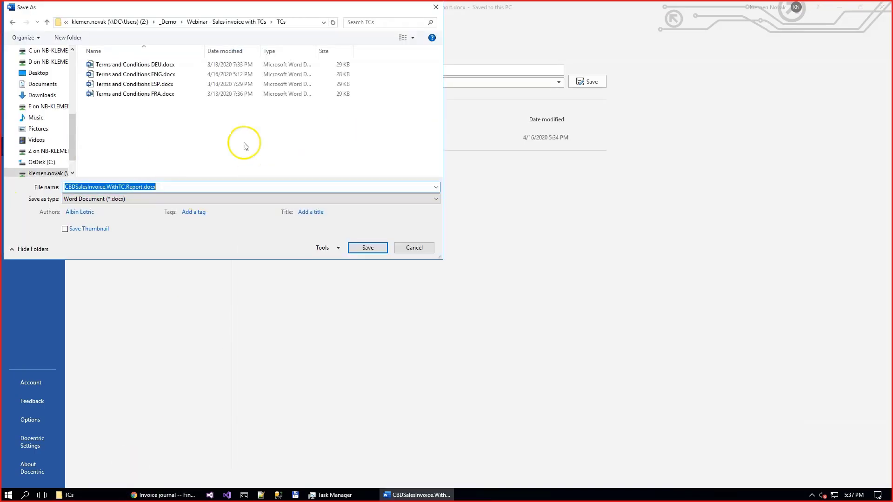
click(251, 21)
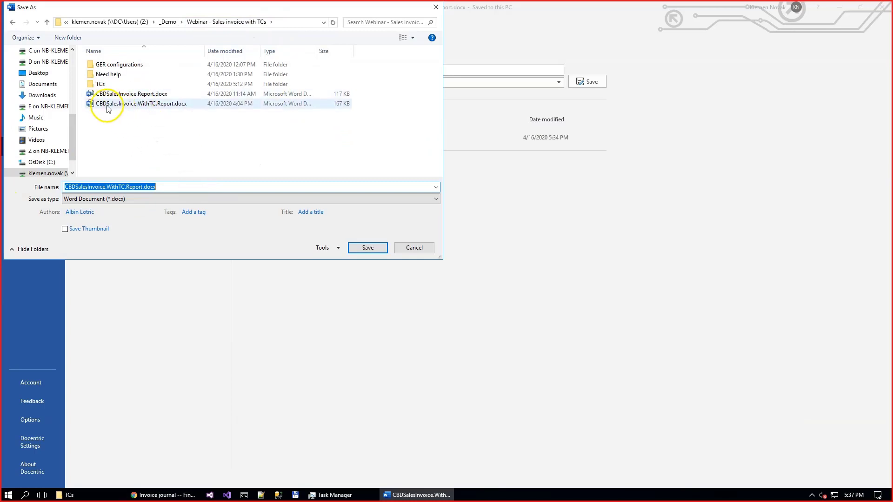
click(143, 107)
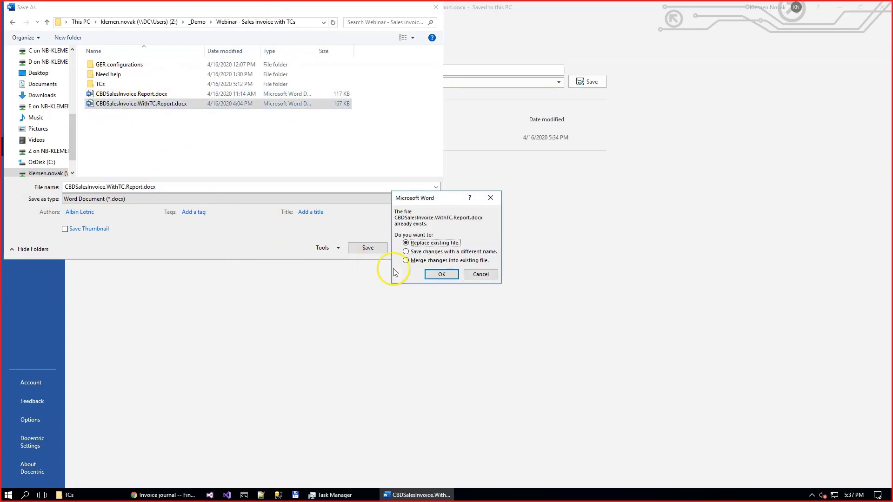
click(439, 276)
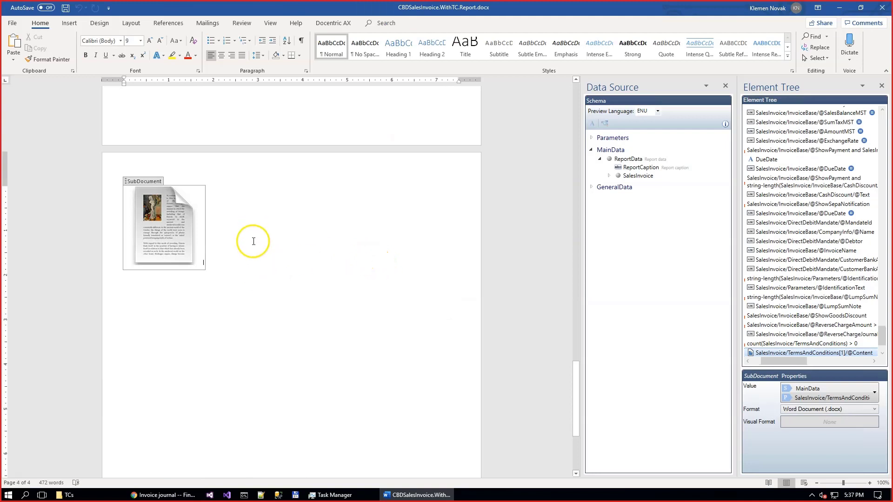
Step: Delete the terms and conditions If block with its SubDocument after the reverse charge table and add an empty line there
click(253, 263)
click(161, 232)
scroll(162, 231, up, 5)
click(124, 176)
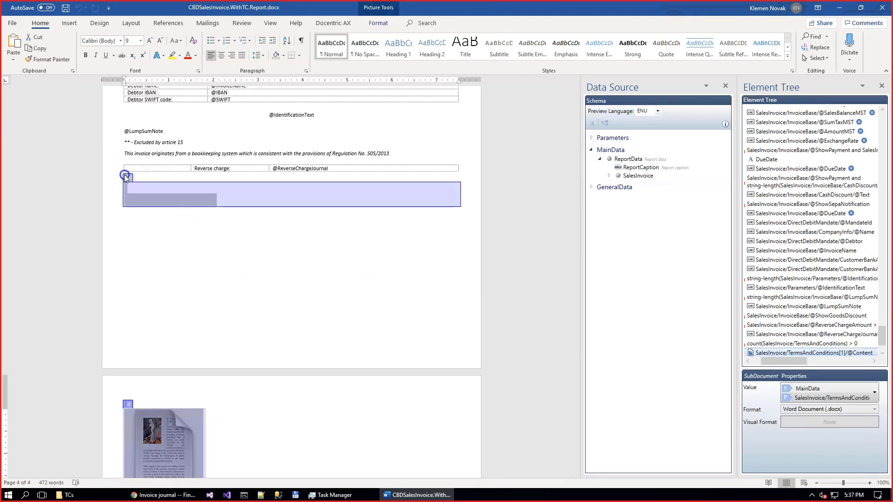
click(170, 179)
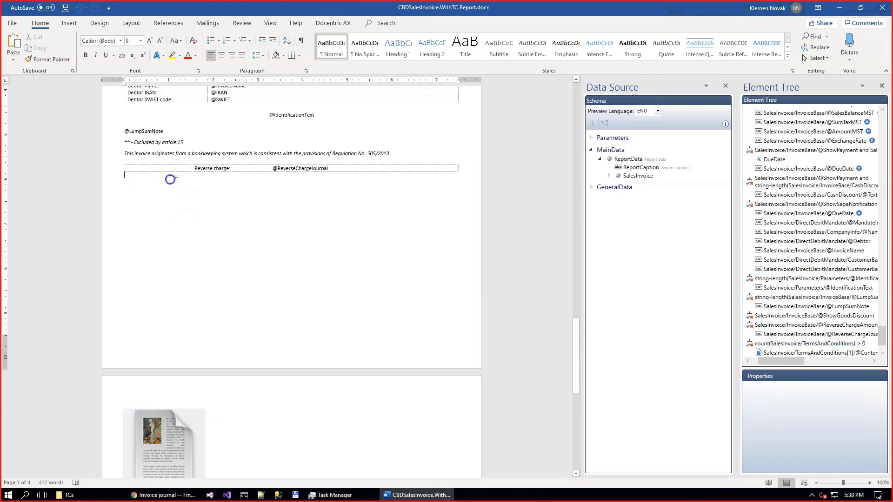
key(Delete)
key(Delete)
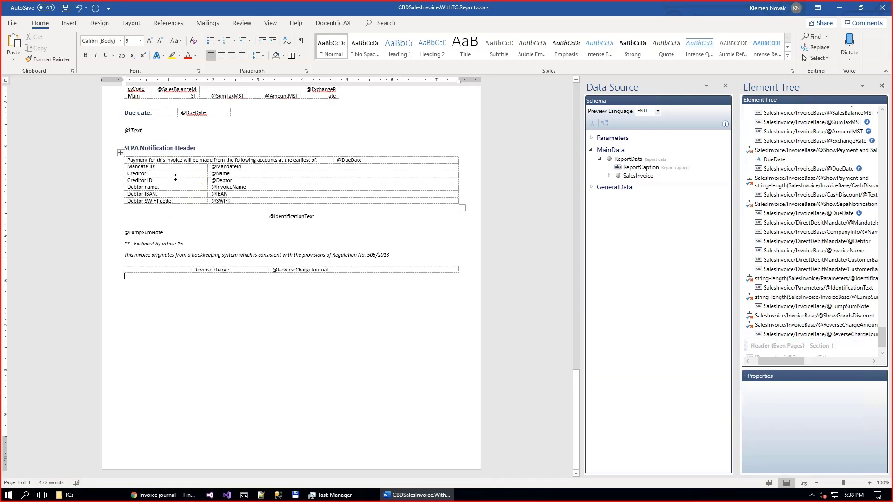
click(148, 289)
key(Return)
Step: Load the data source SalesInvoice.Report_CBD.ddsp into the template and expand the TermsAndConditions node under SalesInvoice
click(328, 22)
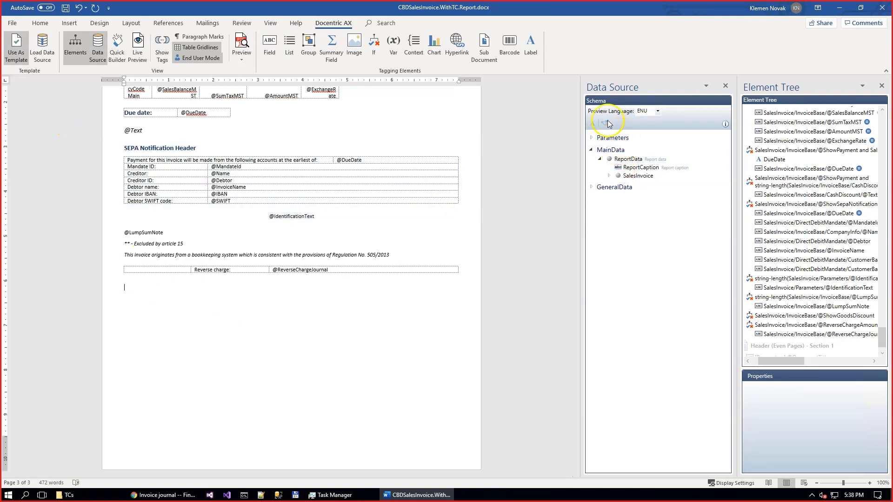
click(608, 176)
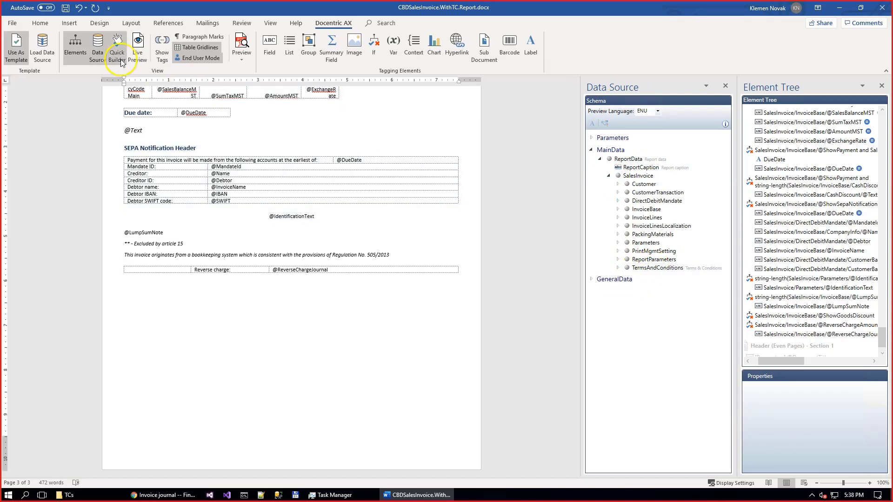
click(43, 55)
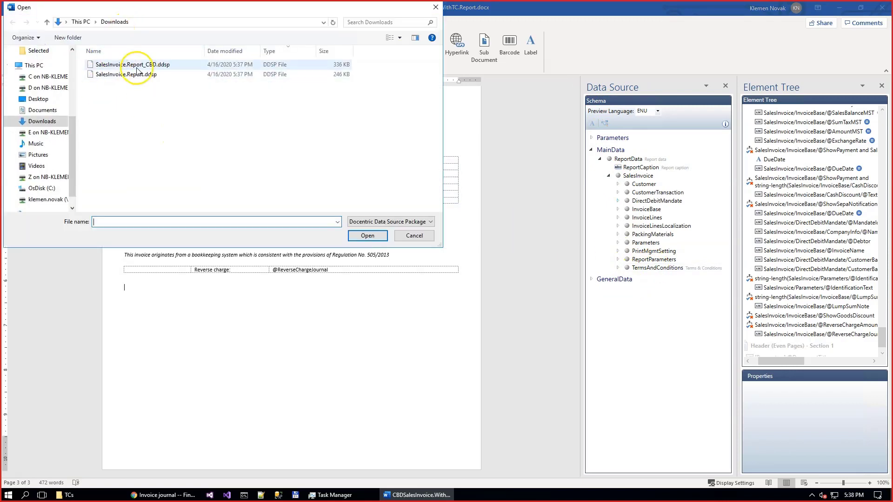
double_click(107, 66)
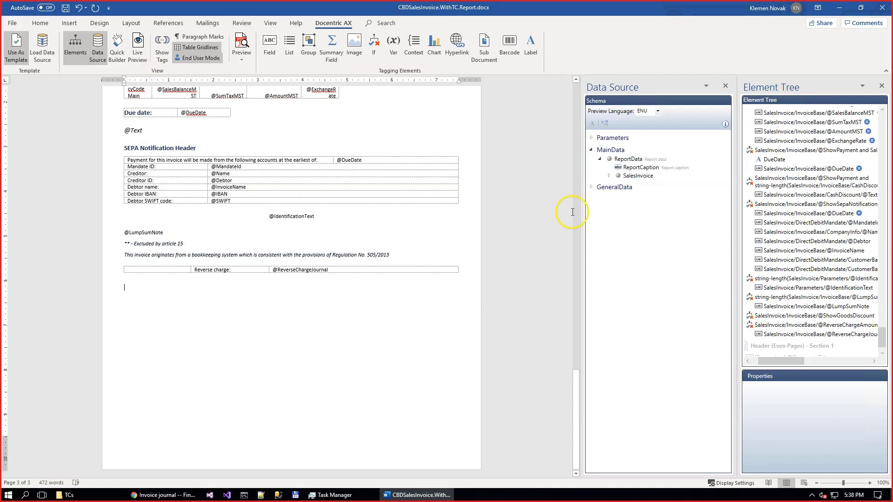
click(609, 176)
click(618, 268)
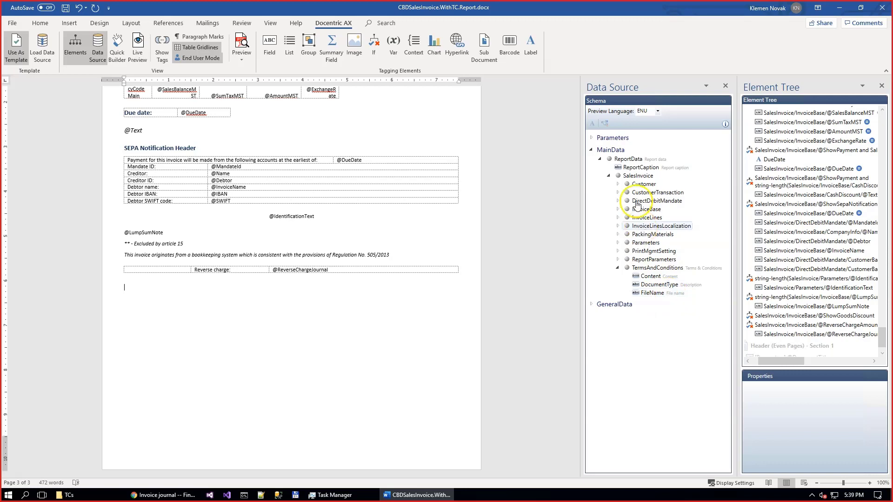
Step: Preview the XML data of the SalesInvoice node and examine its TermsAndConditions element
click(635, 176)
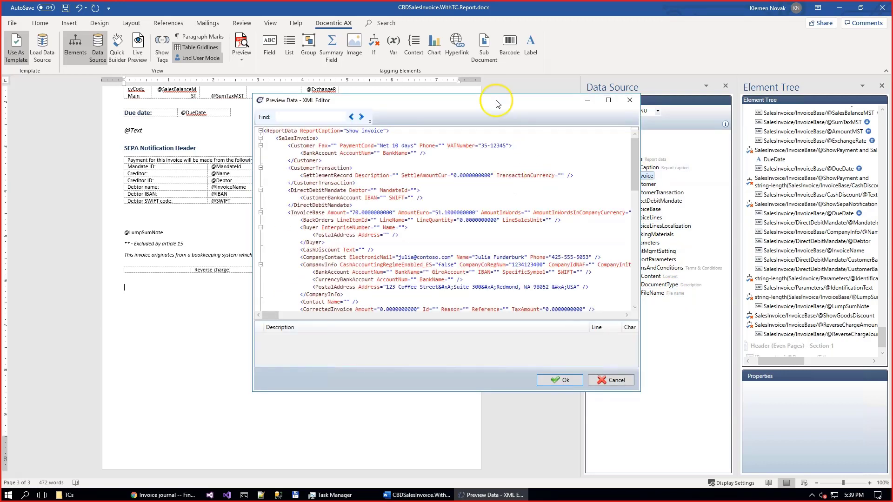
click(443, 100)
drag(444, 100, 358, 81)
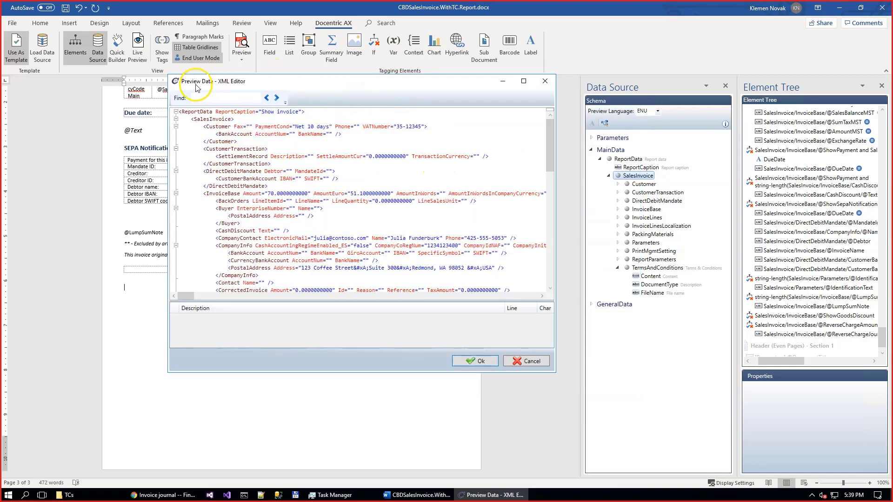
scroll(316, 237, down, 12)
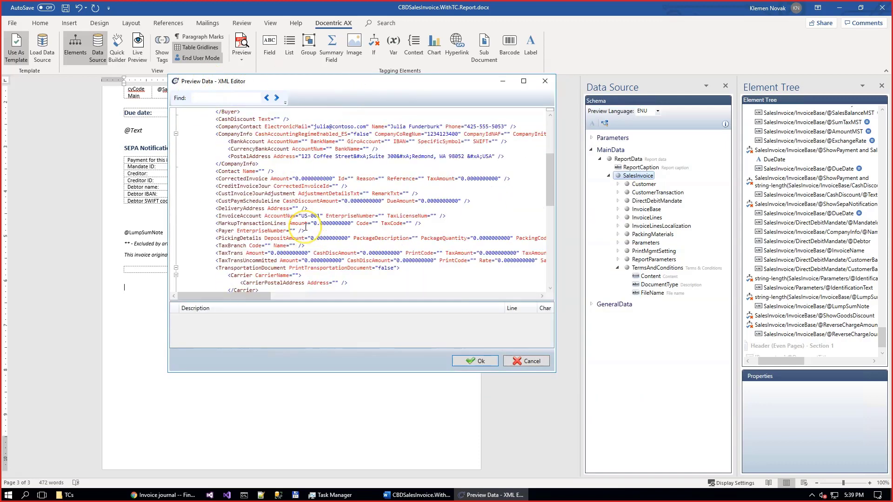
scroll(260, 219, down, 5)
click(231, 210)
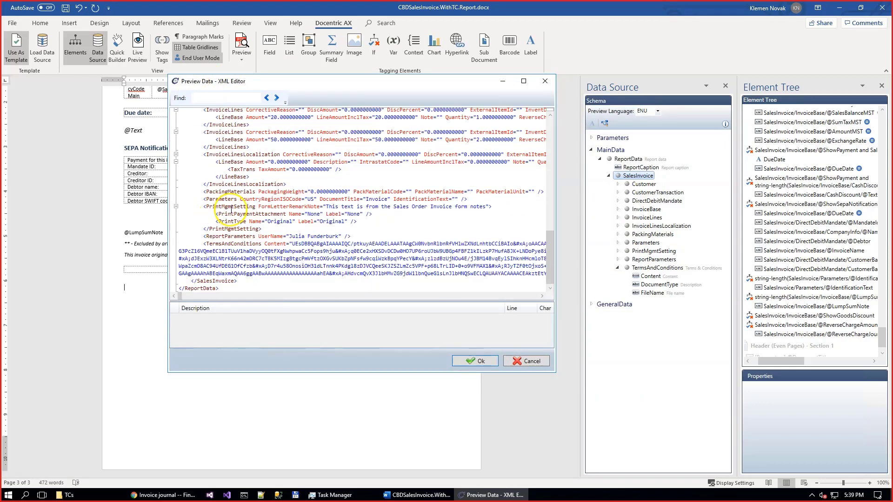
drag(208, 244, 442, 280)
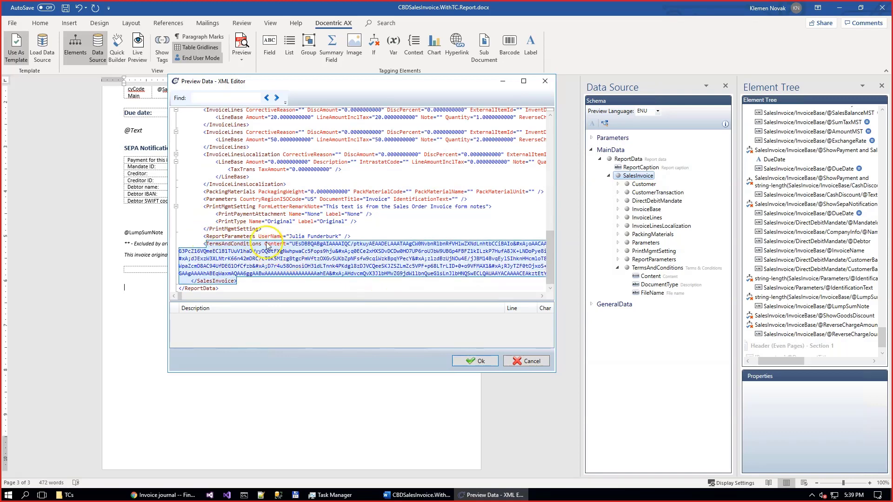
click(469, 360)
Step: Insert an If element below the reverse charge table, bound to MainData with the condition count(SalesInvoice/TermsAndConditions) > 0
click(196, 299)
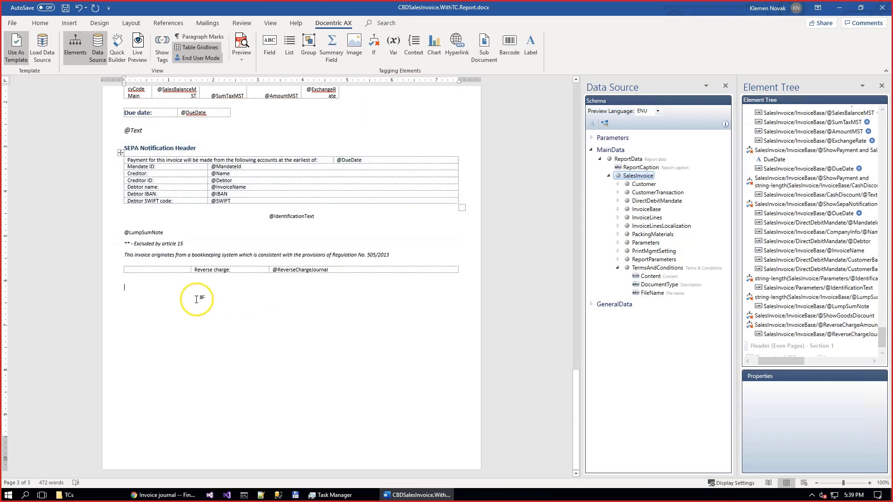
click(374, 65)
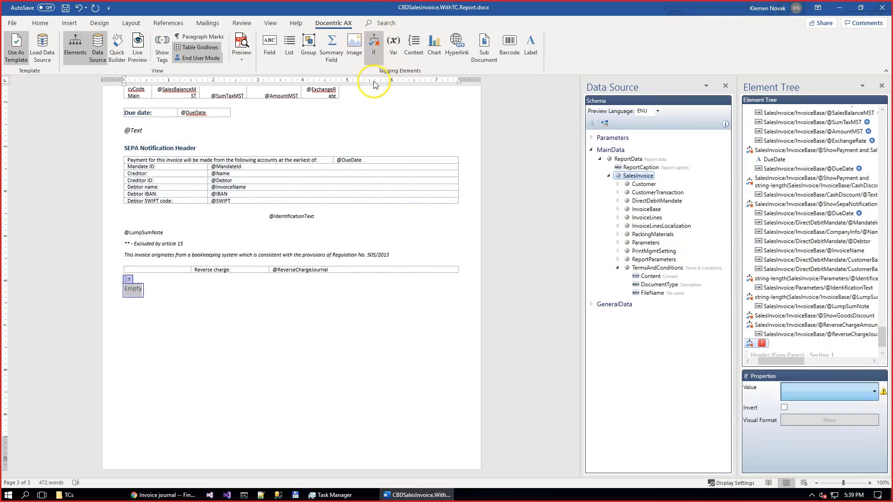
click(133, 293)
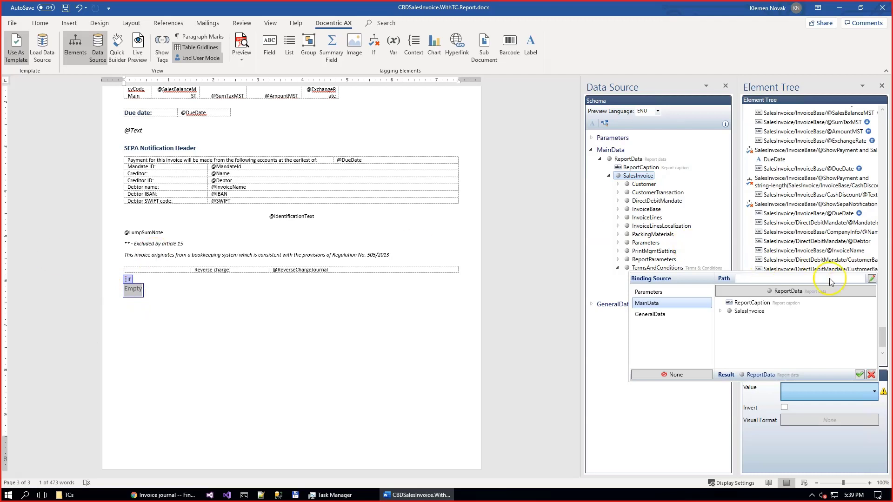
click(872, 279)
text(count(SalesInvoice/TermsAndConditions) > 0)
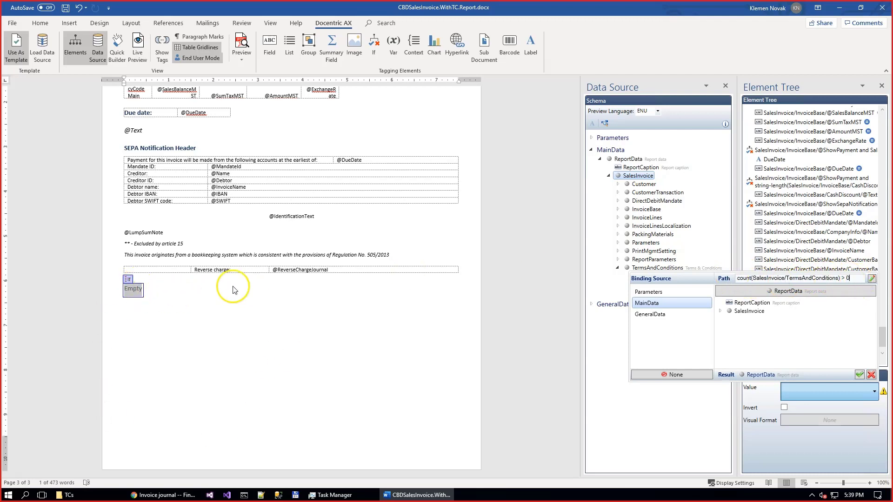
click(860, 375)
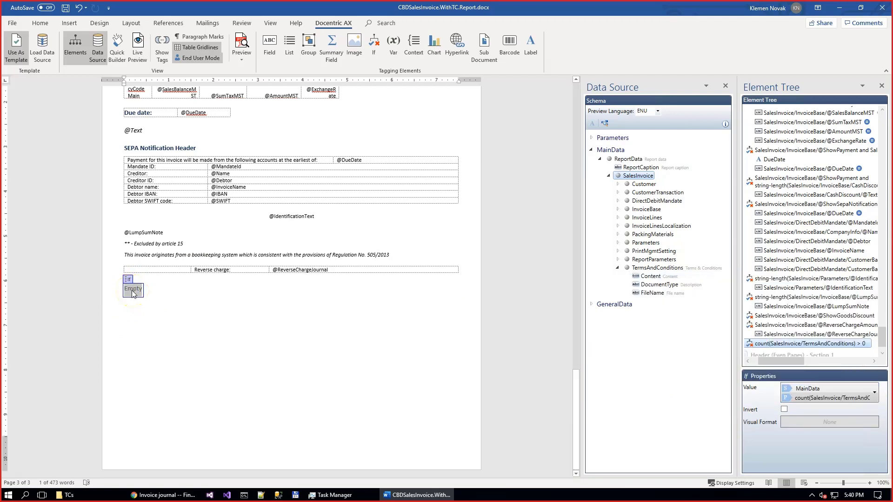
Step: Clear the If block's placeholder, add a page break inside it and insert a SubDocument element on the new page
key(ctrl+z)
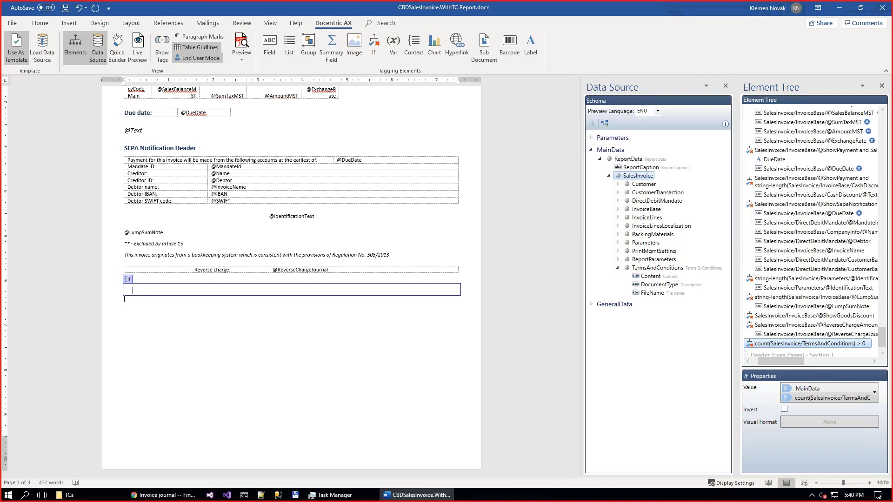
key(ctrl+Return)
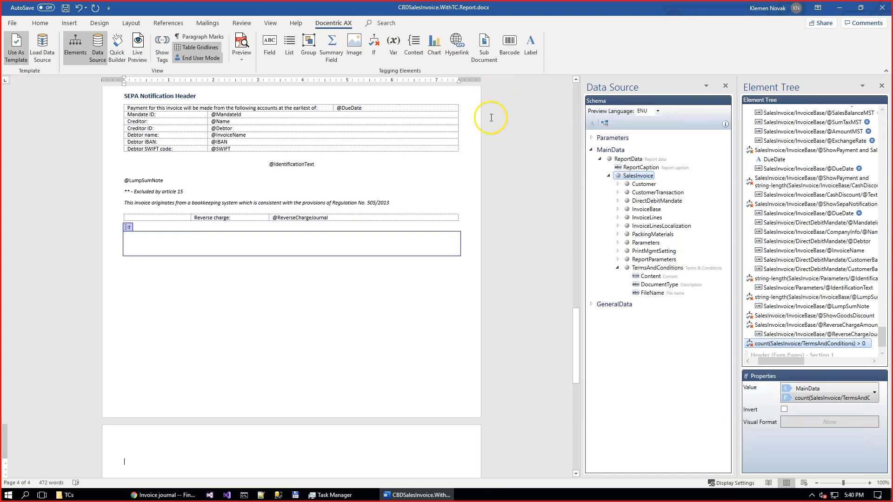
click(487, 48)
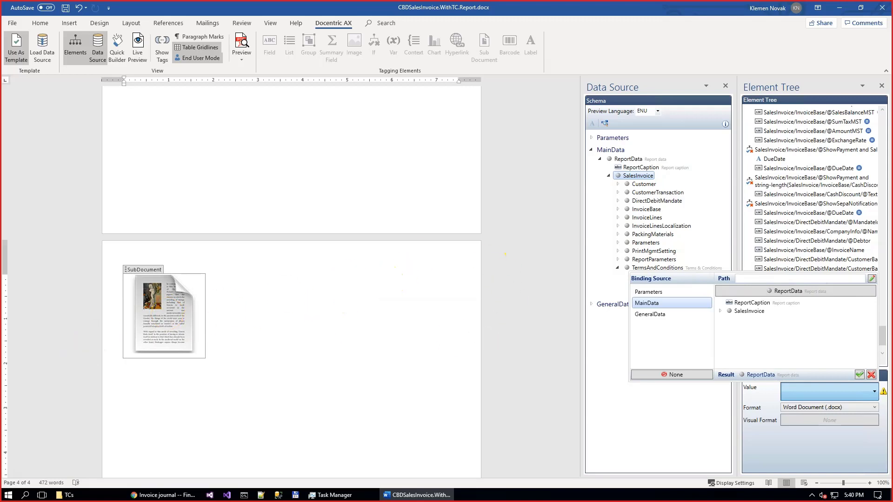
text(SalesInvoice/TermsAndConditions[1]/@Content)
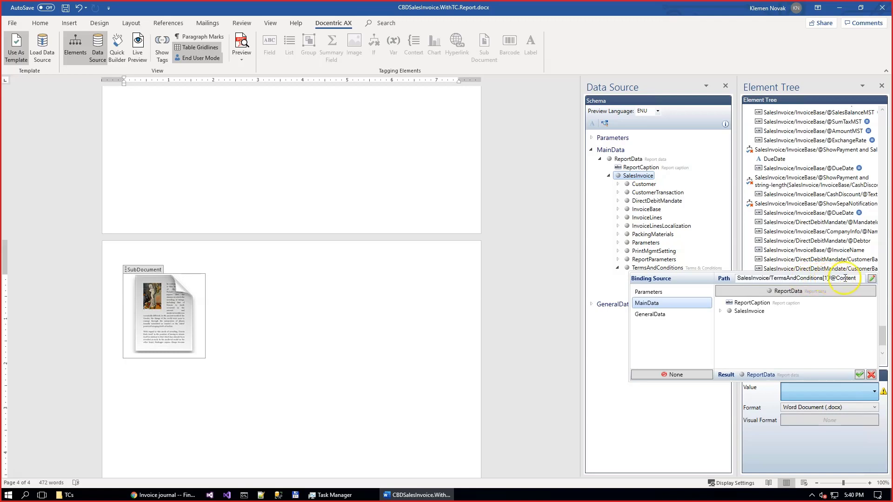
click(871, 279)
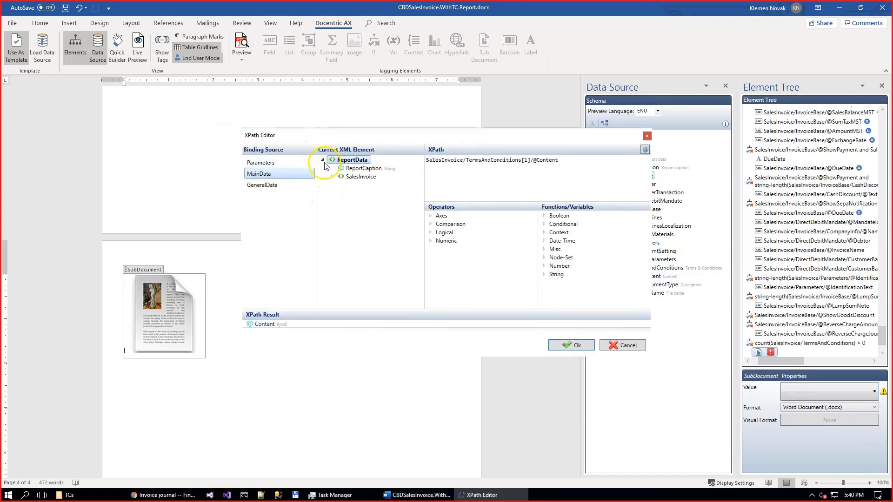
click(334, 178)
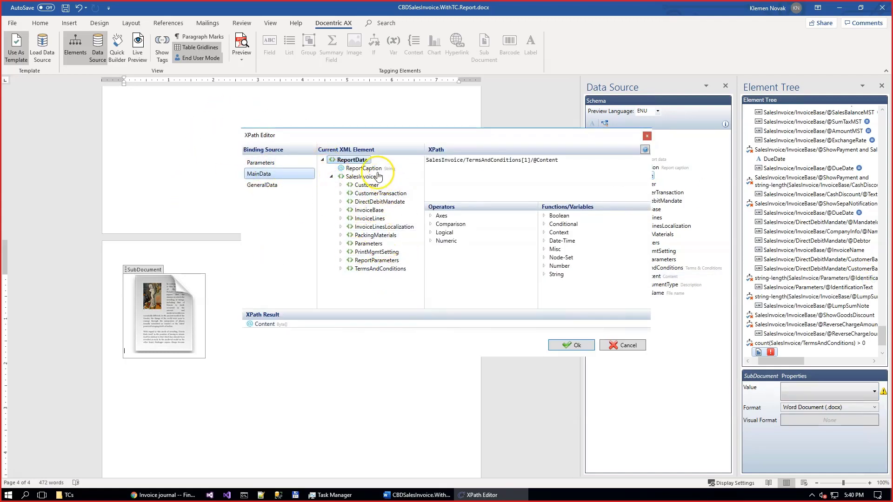
click(587, 345)
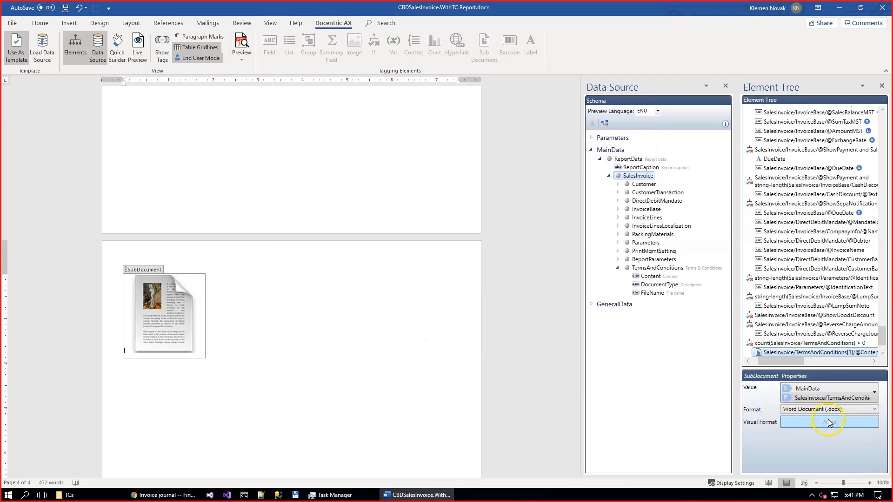
click(873, 411)
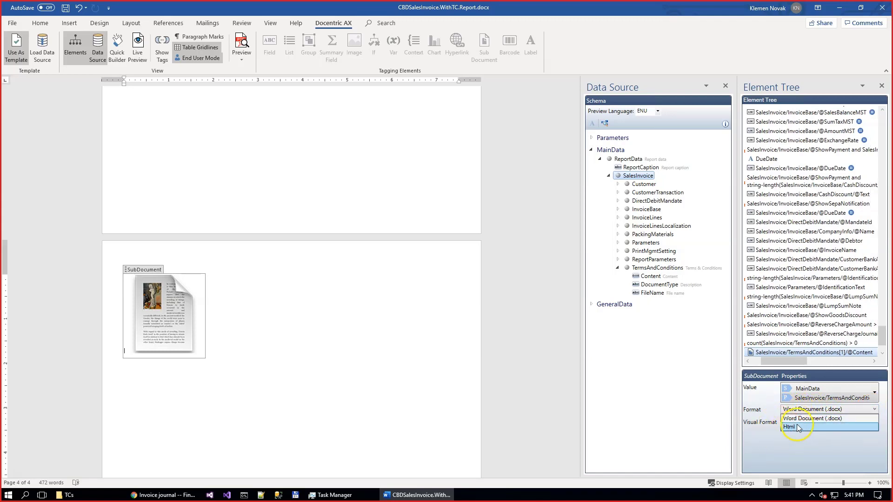
click(815, 420)
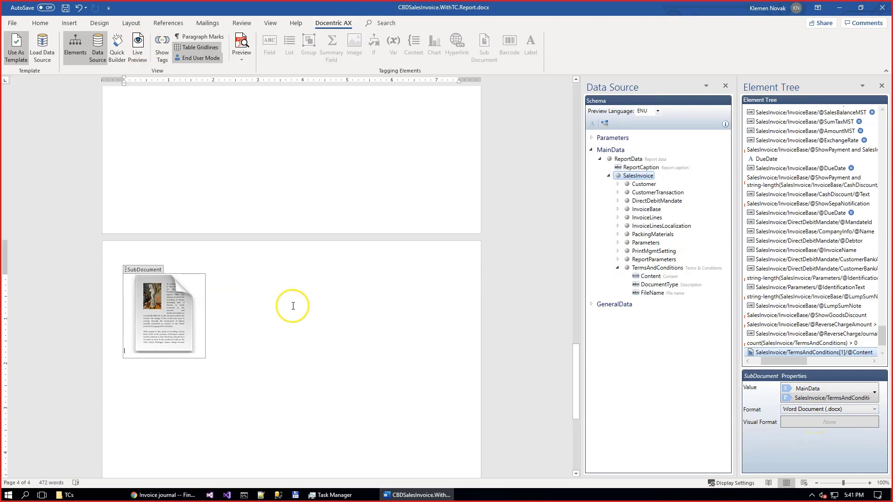
Step: Save the Word template with the terms and conditions, close it and switch to Dynamics 365 in the browser
click(66, 8)
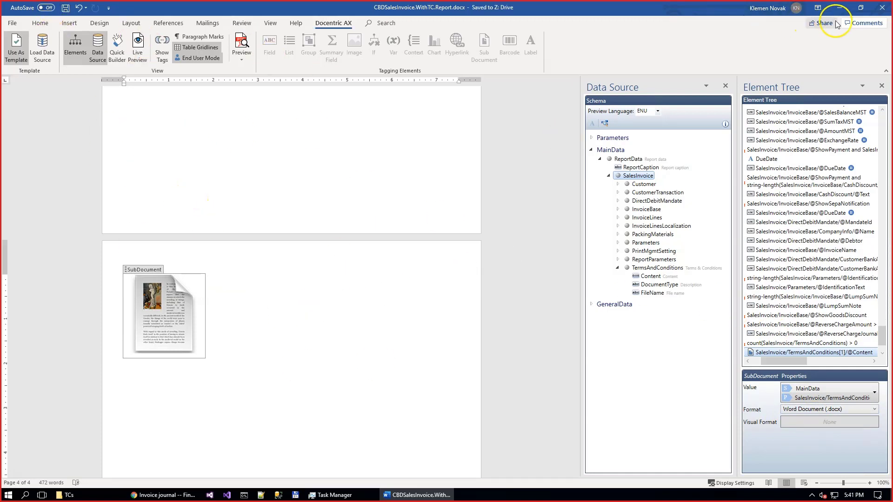
click(883, 8)
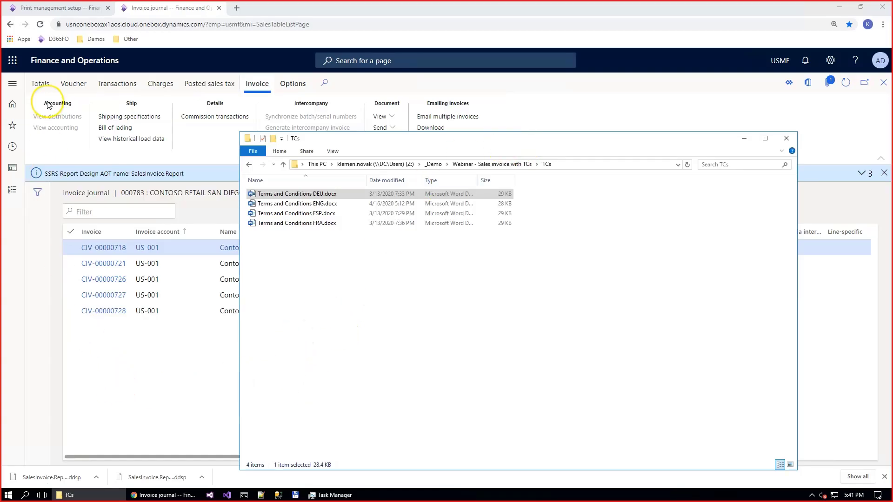
click(57, 142)
Step: In the Docentric AX reports list, filter Report ID by "sales" and open SalesInvoice.Report
click(13, 129)
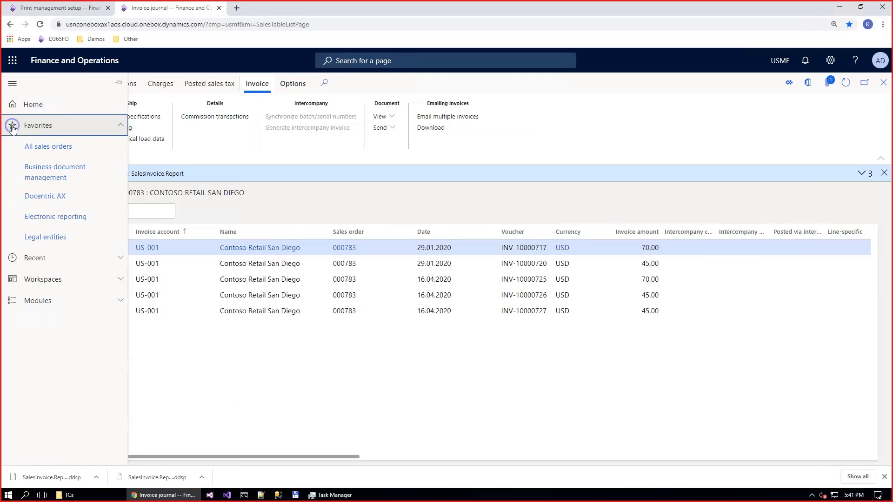
click(62, 199)
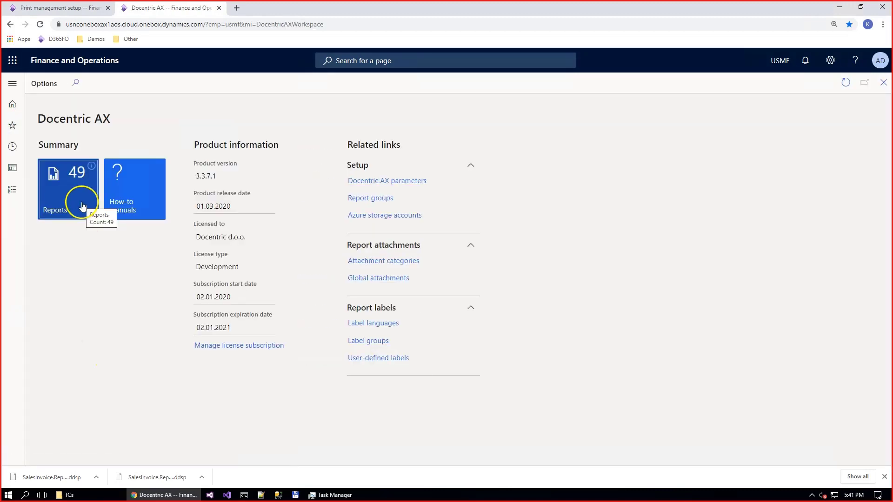
click(74, 196)
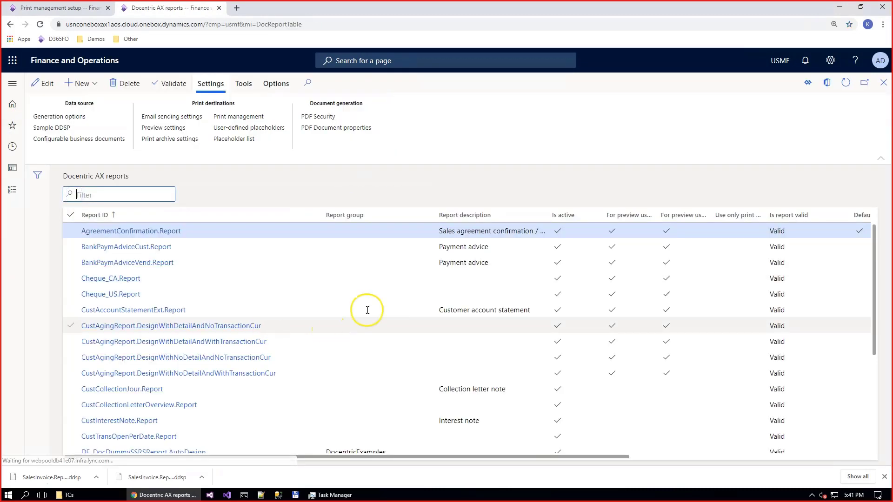
text(sales)
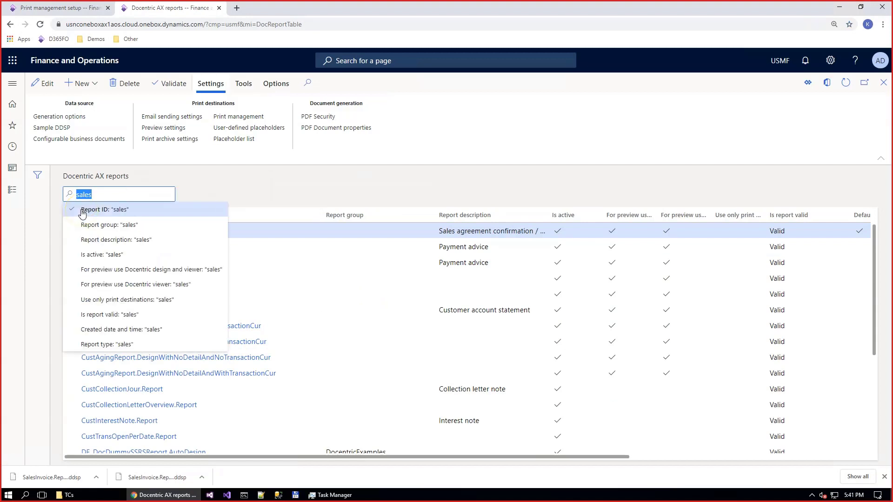
key(Return)
click(124, 246)
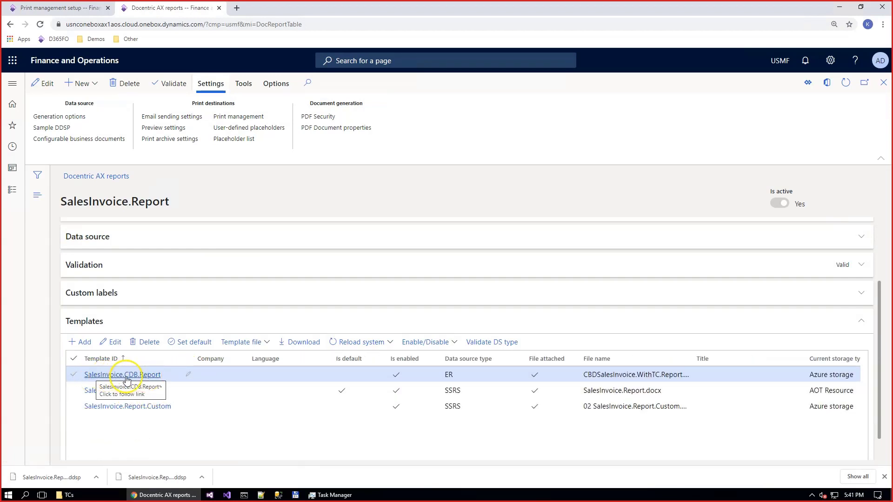
Step: Upload CBDSalesInvoice.WithTC.Report.docx as the Azure storage template file for SalesInvoice.CDB.Report and save it
click(266, 344)
click(235, 358)
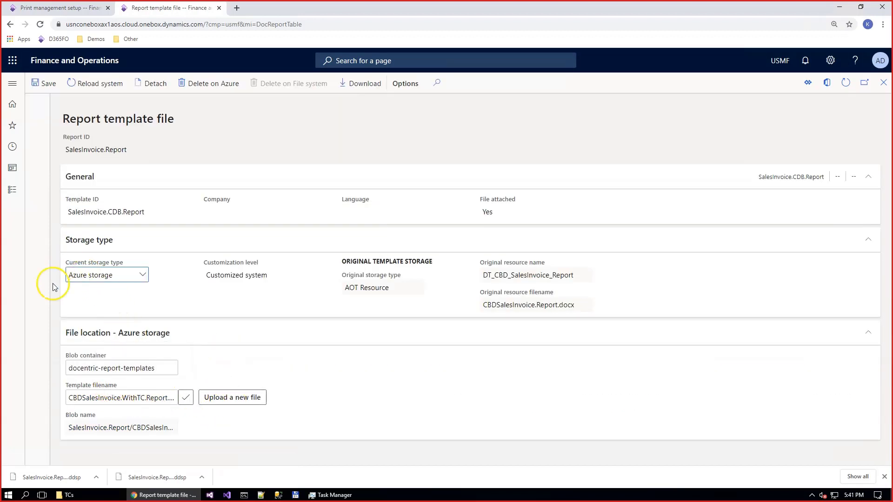
click(233, 398)
click(669, 112)
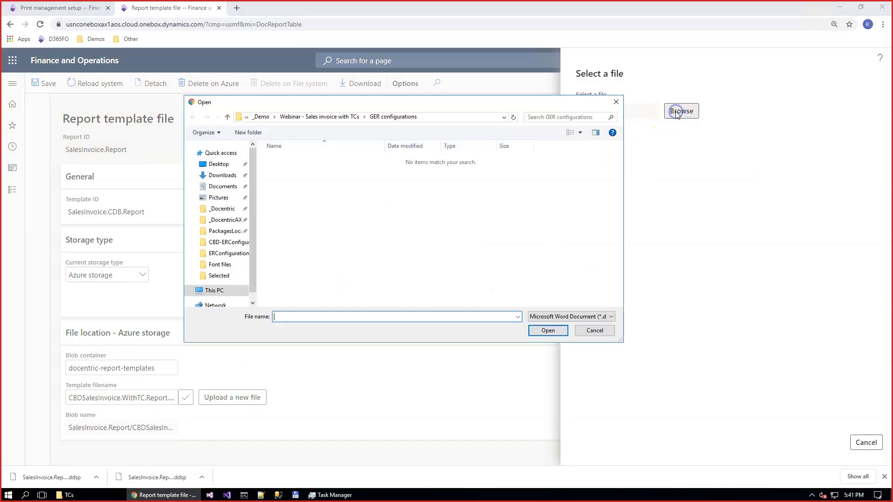
click(333, 117)
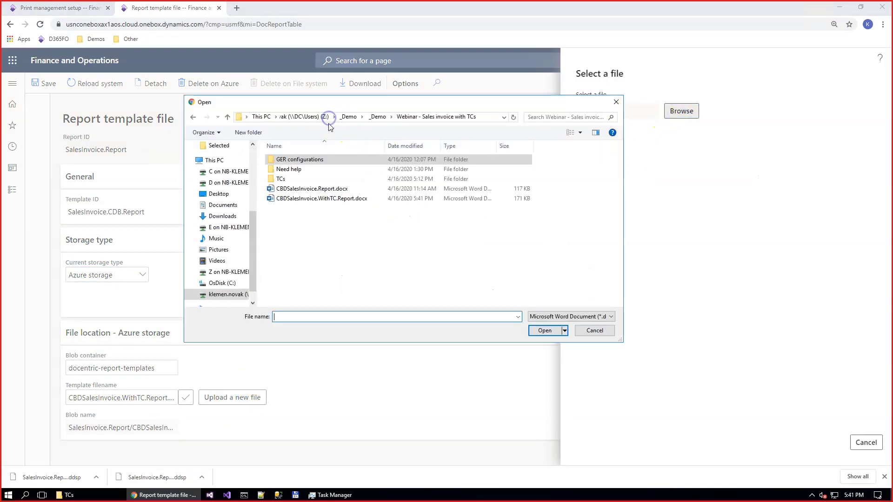
click(323, 198)
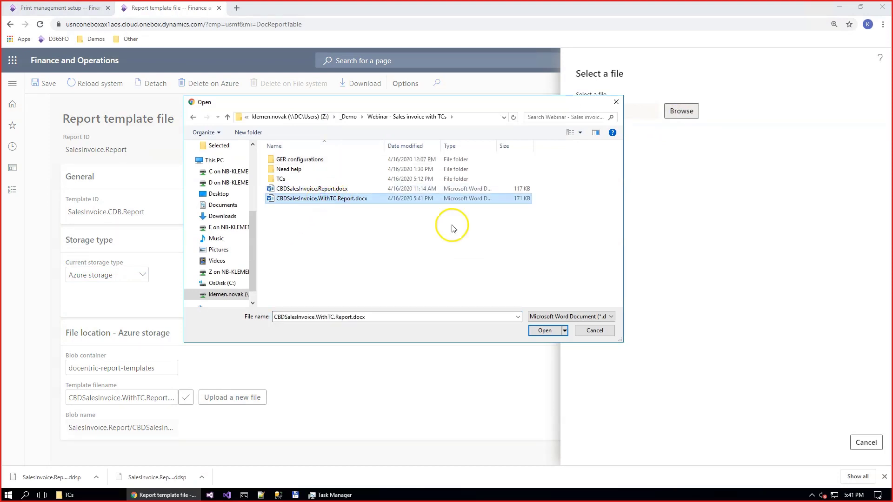
click(554, 331)
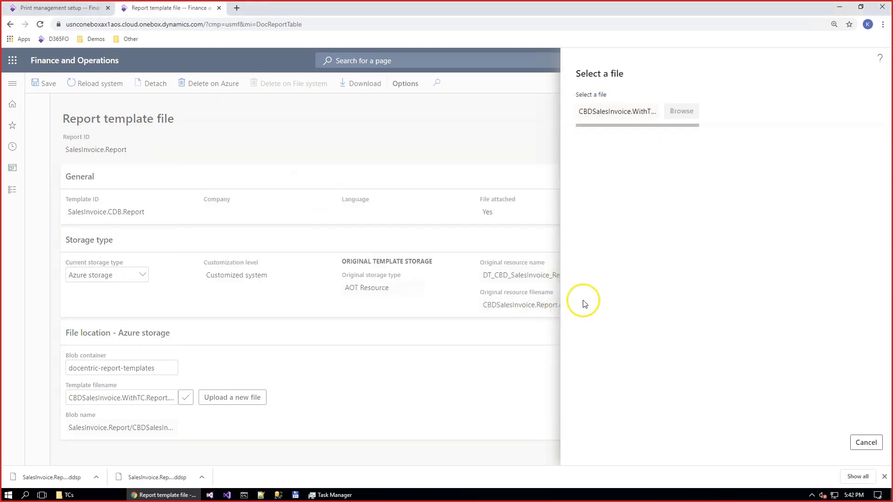
click(37, 83)
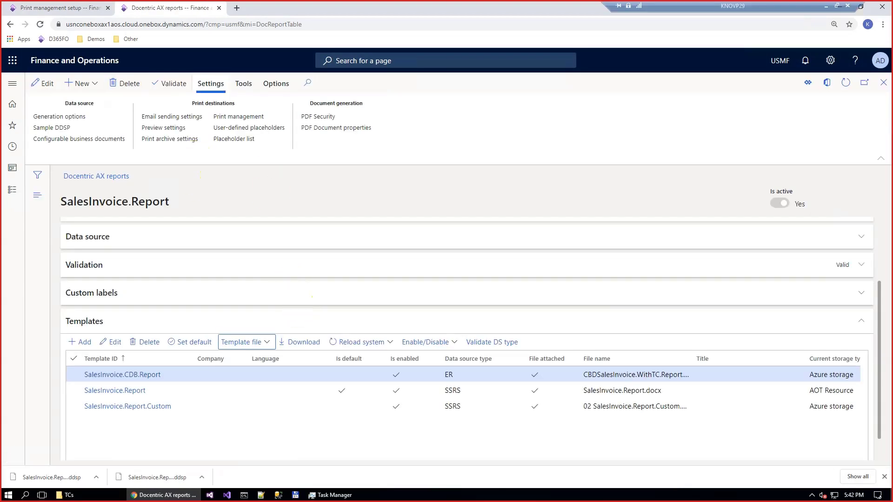
Step: Open the invoice journal for the Contoso Retail San Diego sales order selected in the All sales orders list
click(70, 8)
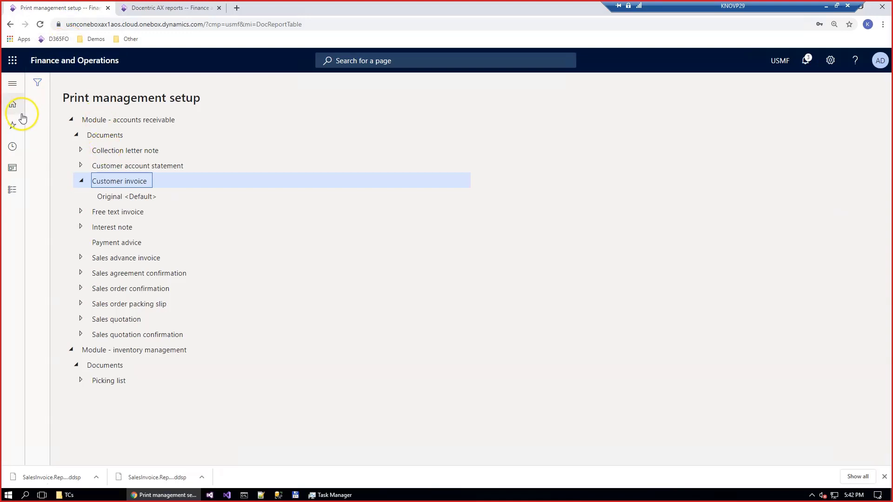
click(13, 125)
click(51, 147)
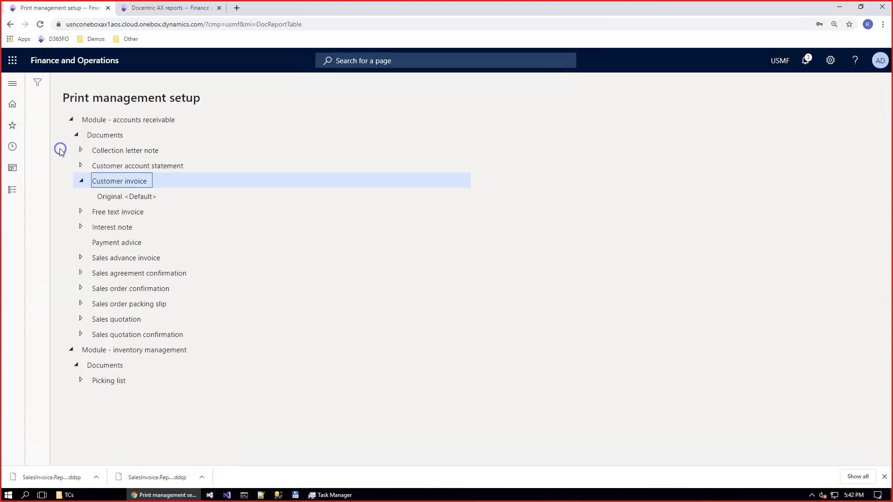
click(346, 252)
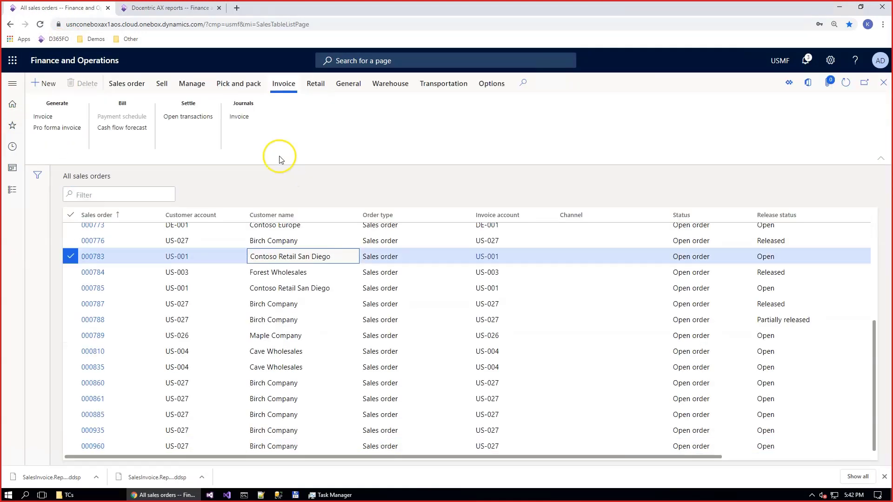
click(238, 117)
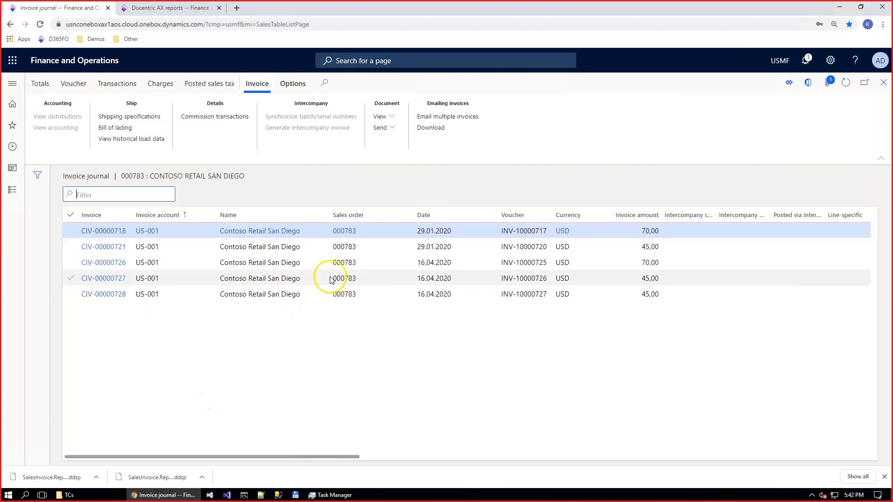
Step: Preview the original of the first journal invoice and examine whether it contains a terms and conditions page
click(380, 117)
click(396, 145)
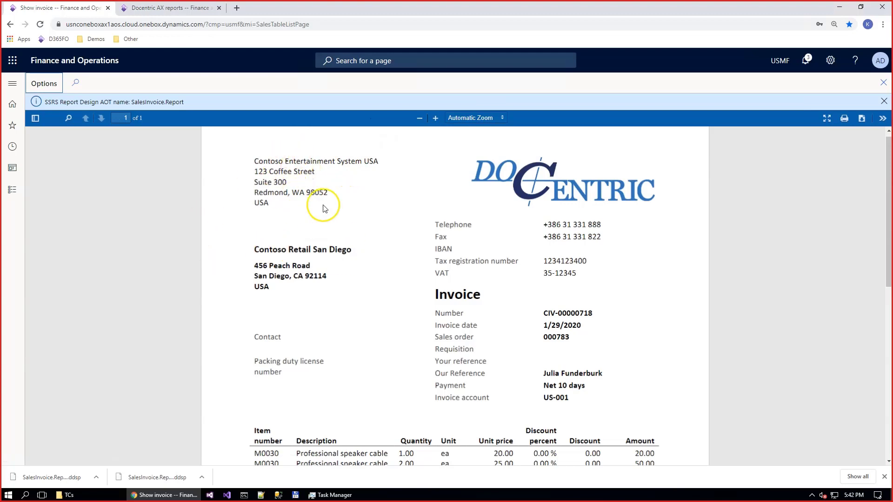
scroll(529, 259, down, 10)
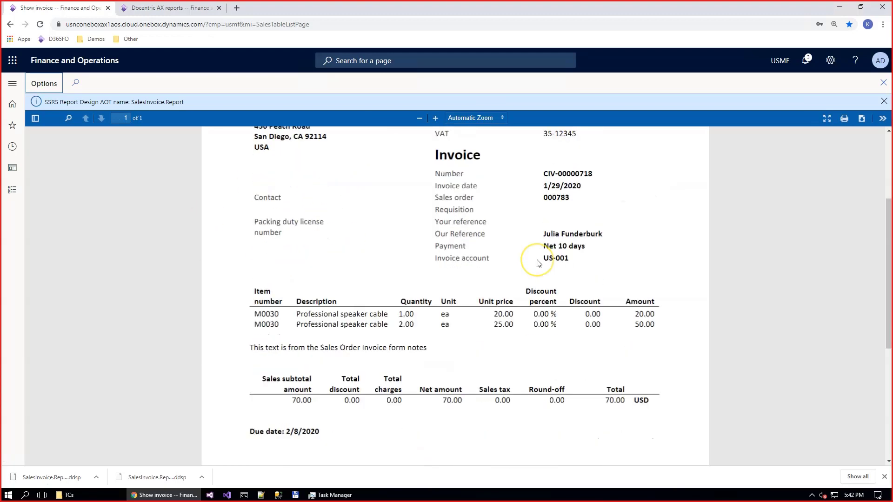
scroll(539, 264, up, 6)
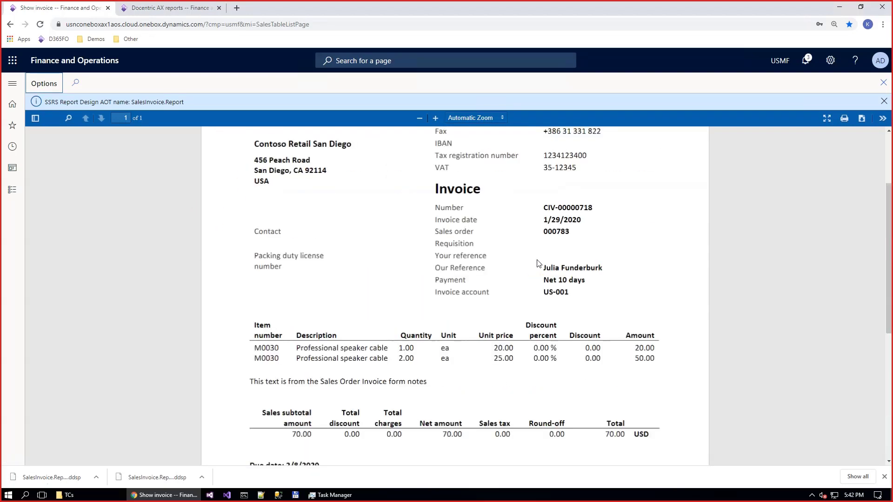
scroll(539, 264, down, 5)
scroll(326, 252, down, 3)
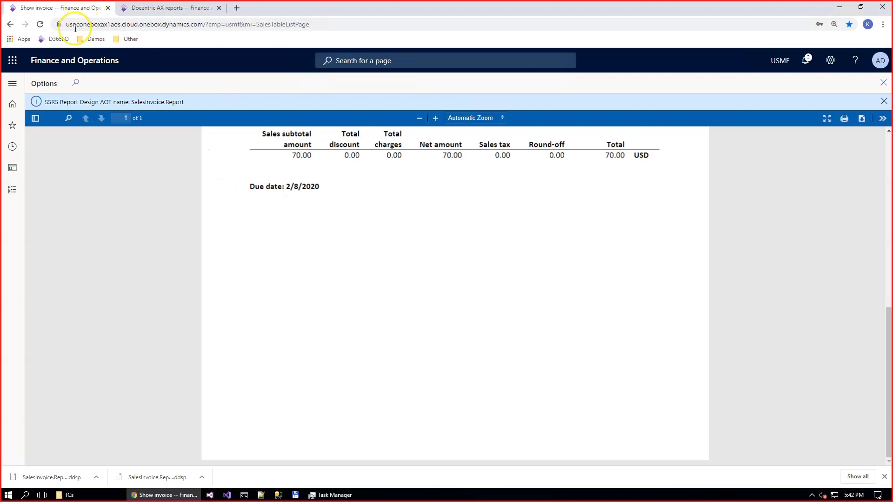
Step: Check which SalesInvoice.Report template is marked as default
click(13, 125)
click(167, 8)
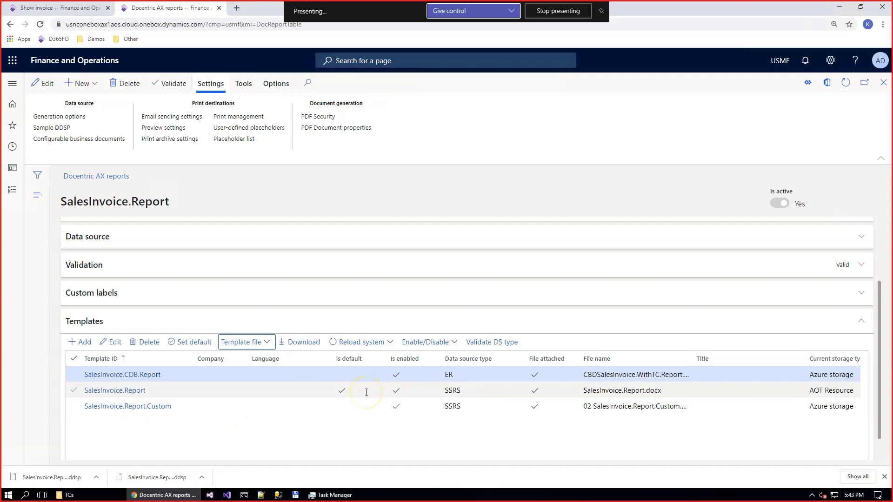
click(96, 8)
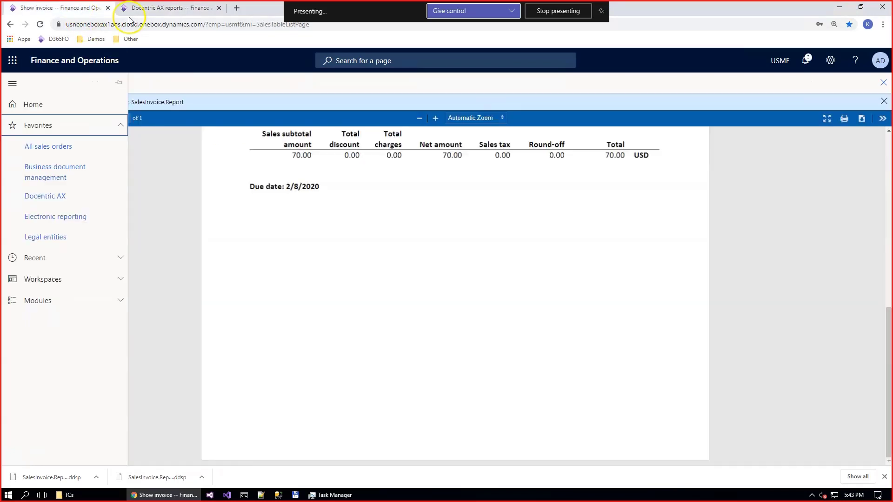
Step: Close the invoice preview and set SalesInvoice.CDB.Report as the default template of SalesInvoice.Report
key(Escape)
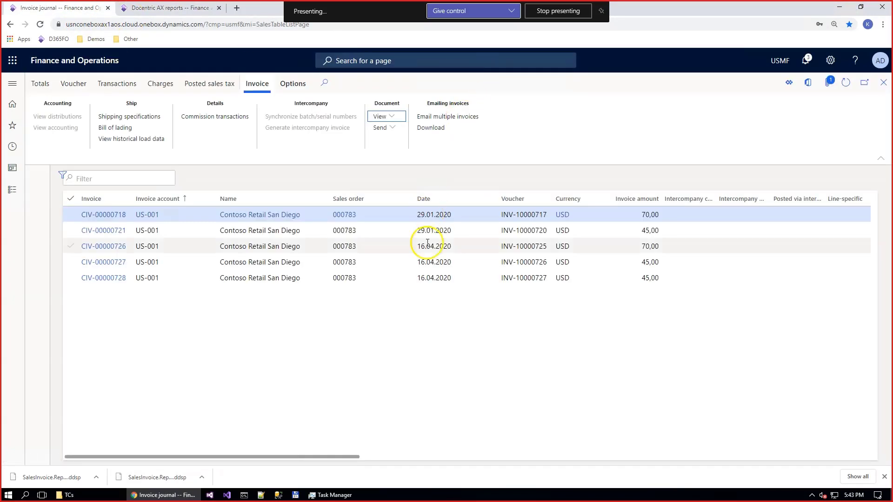
click(392, 118)
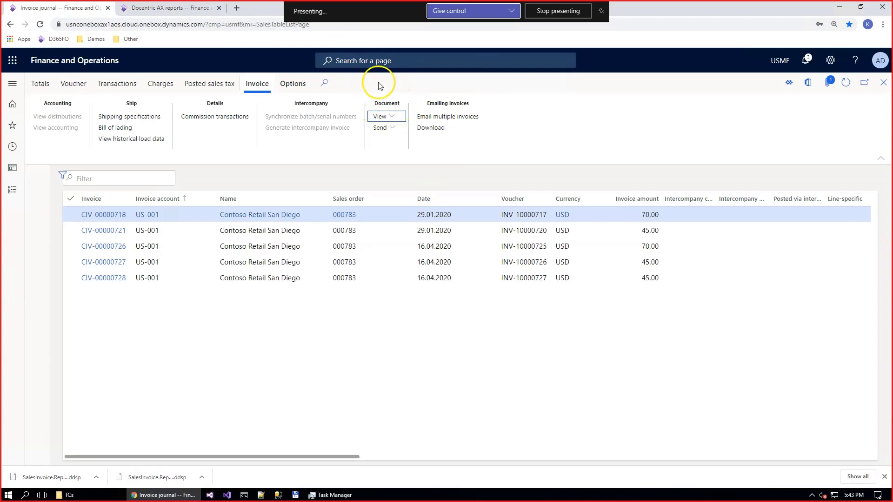
click(182, 9)
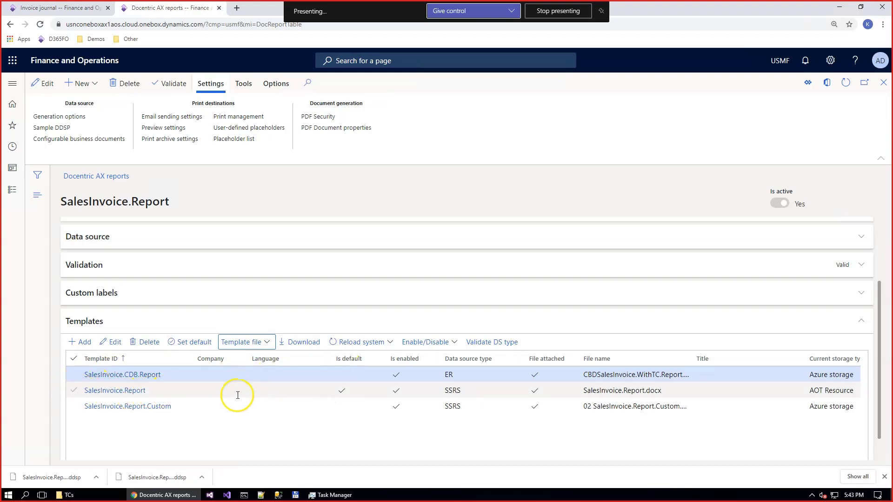
click(203, 347)
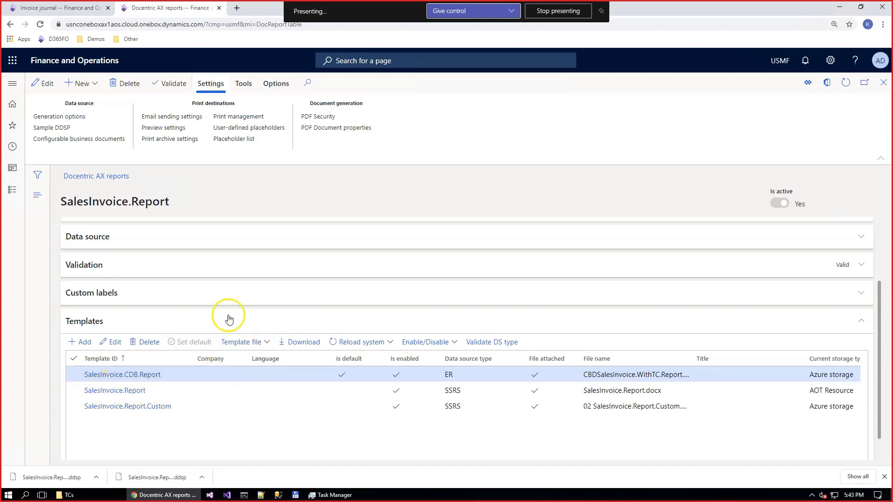
Step: Preview the original of the first journal invoice with the new default template and examine the Terms and Conditions page
click(86, 8)
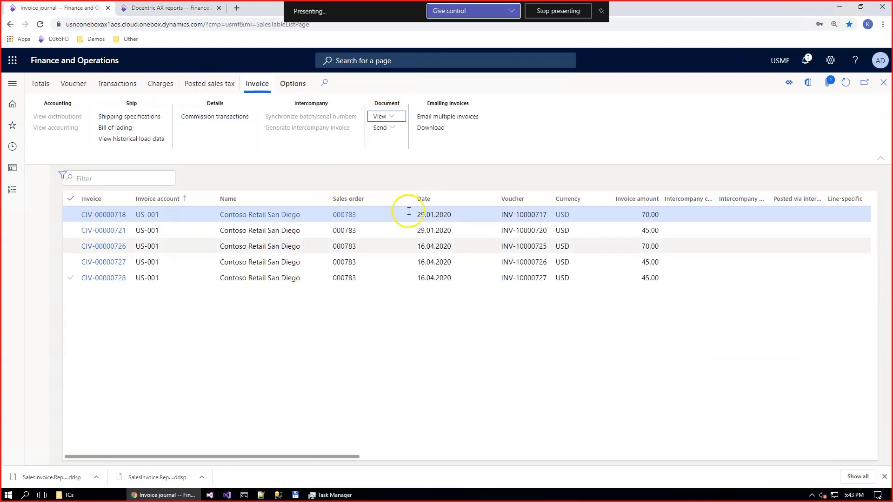
click(389, 116)
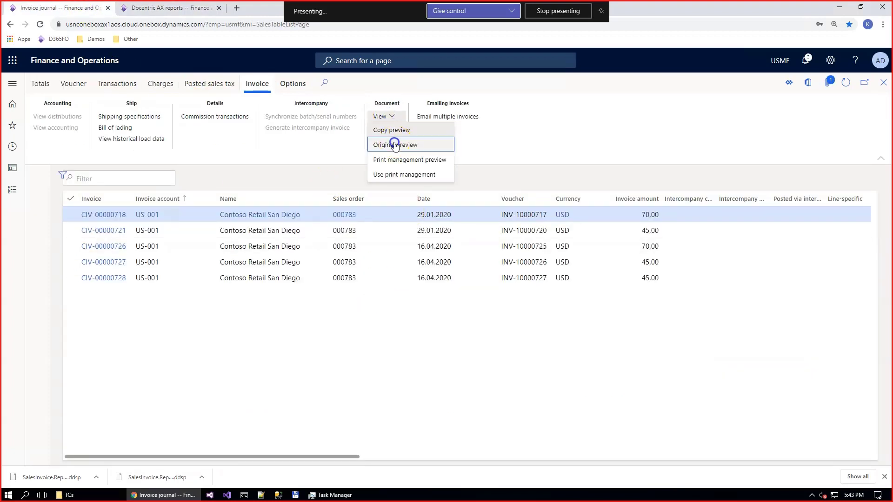
click(409, 146)
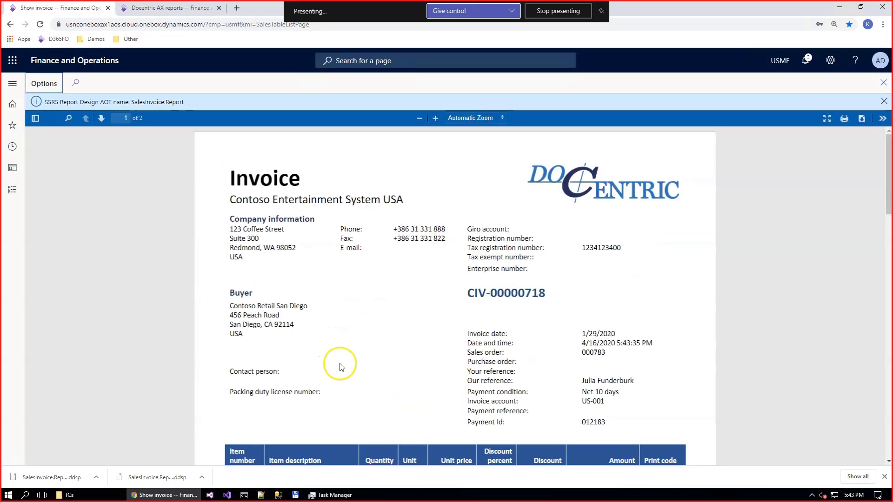
scroll(339, 365, down, 15)
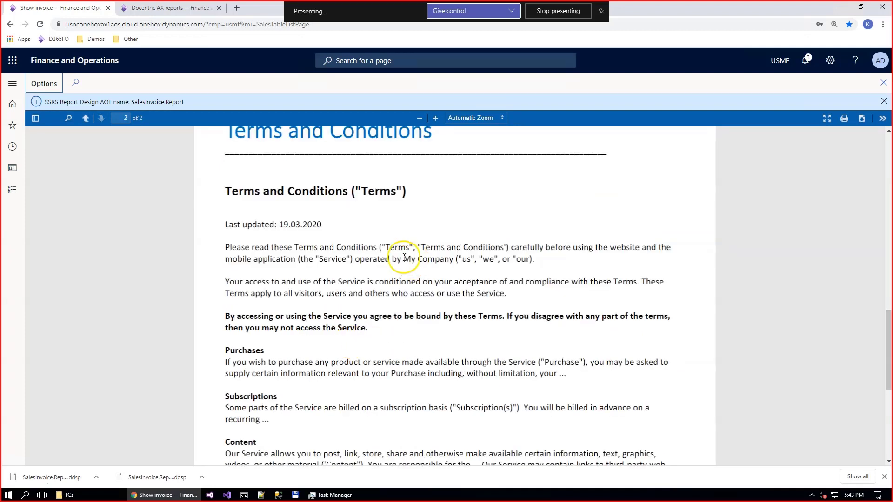
scroll(465, 259, up, 2)
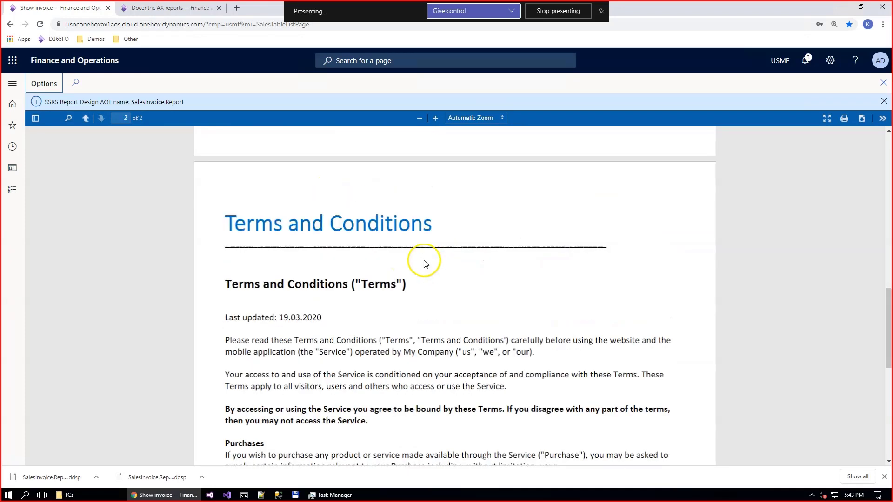
drag(219, 218, 429, 232)
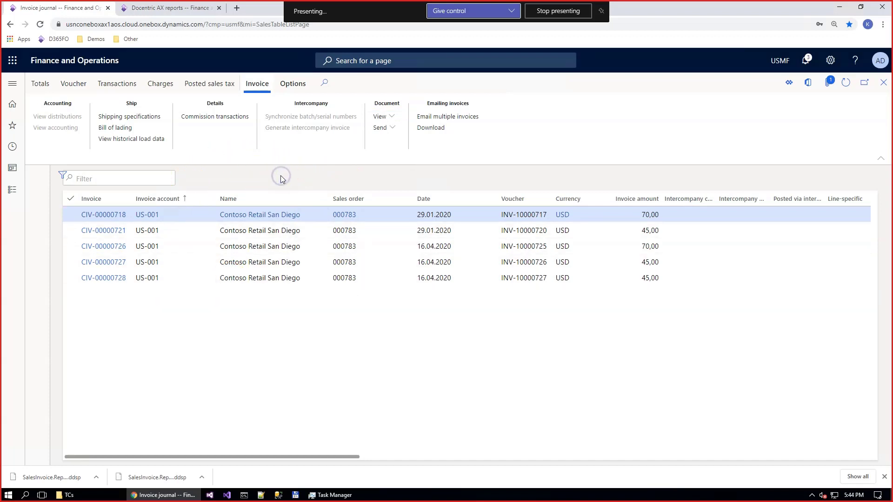
Step: Return to the sales orders list and open the customer record of Contoso Retail San Diego
key(Escape)
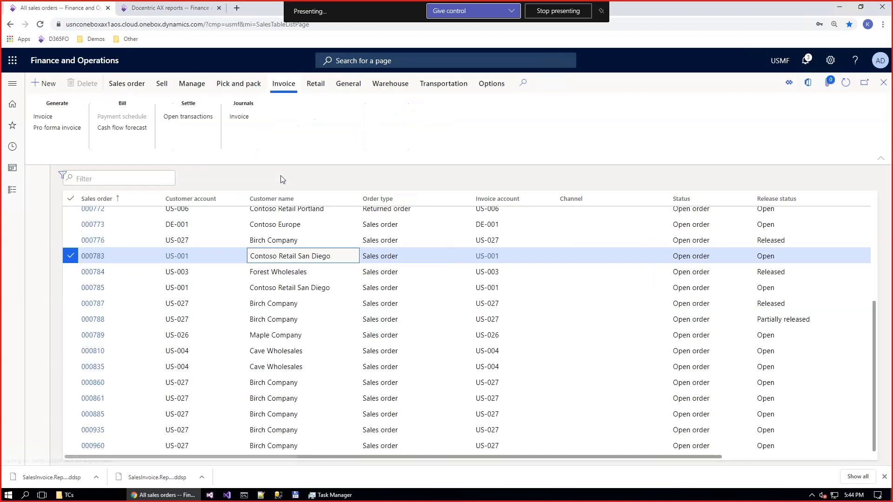
double_click(353, 262)
click(755, 195)
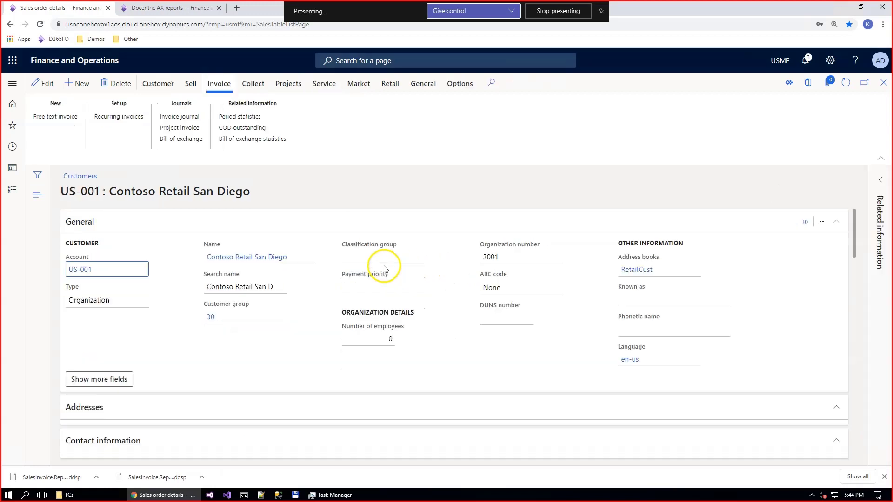
Step: Set the customer's language to de, save the record and return to the sales orders list
click(694, 360)
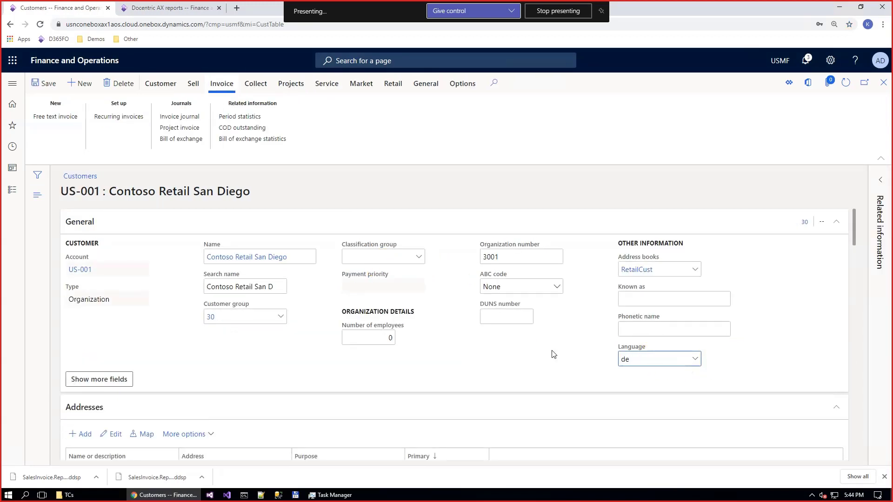
click(42, 84)
key(Escape)
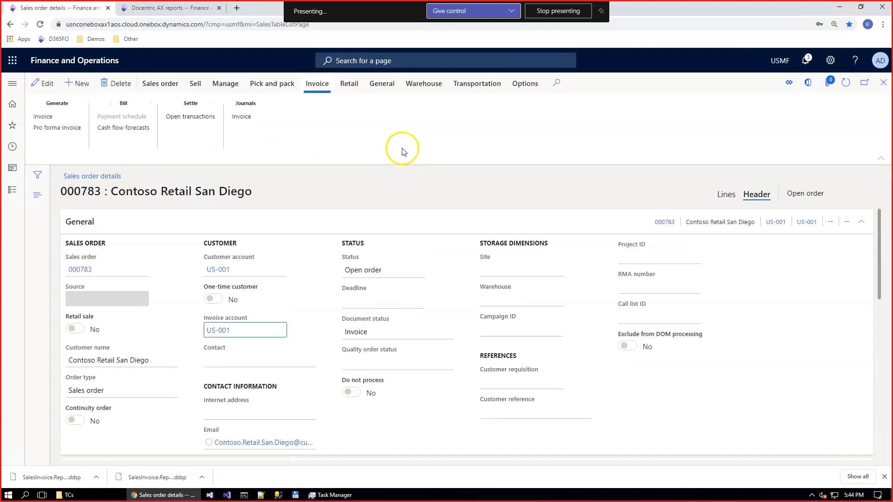
key(Escape)
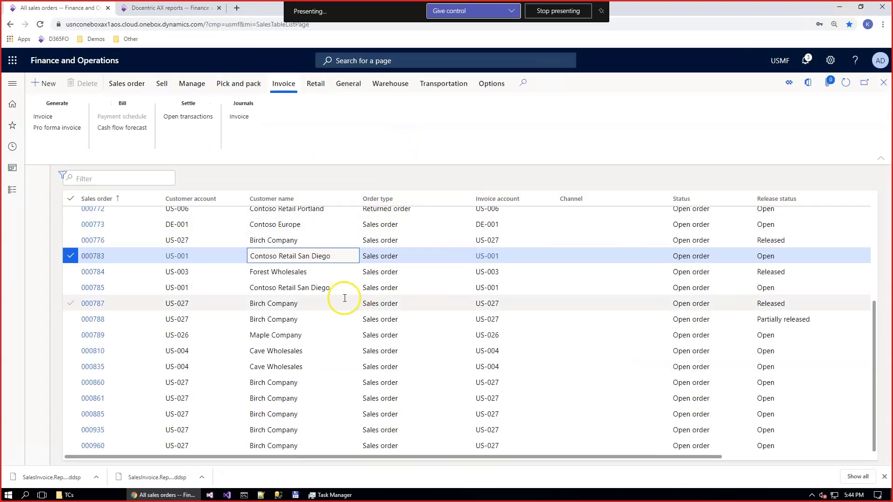
Step: Preview the original of the last invoice in the selected order's invoice journal and examine its first page and terms and conditions page
click(239, 116)
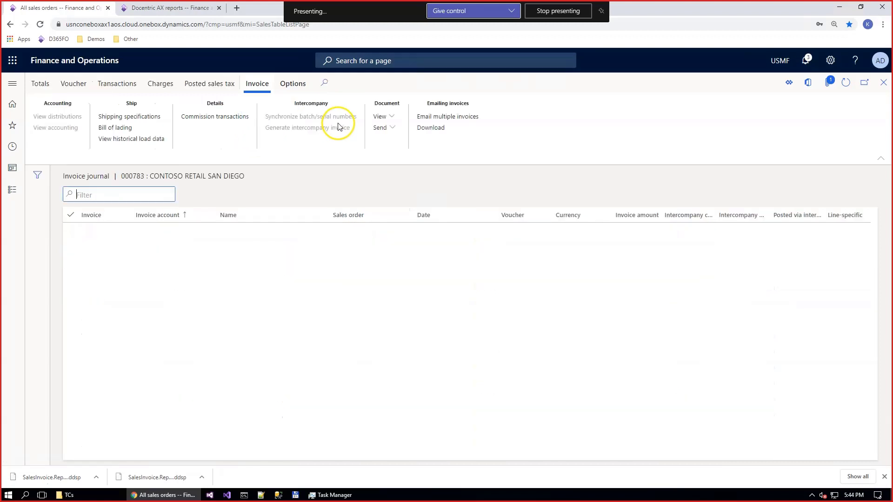
click(403, 294)
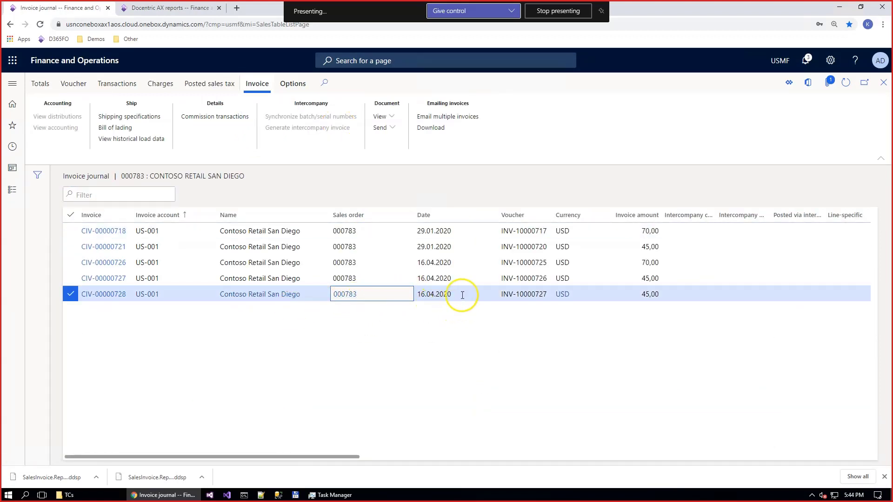
click(380, 116)
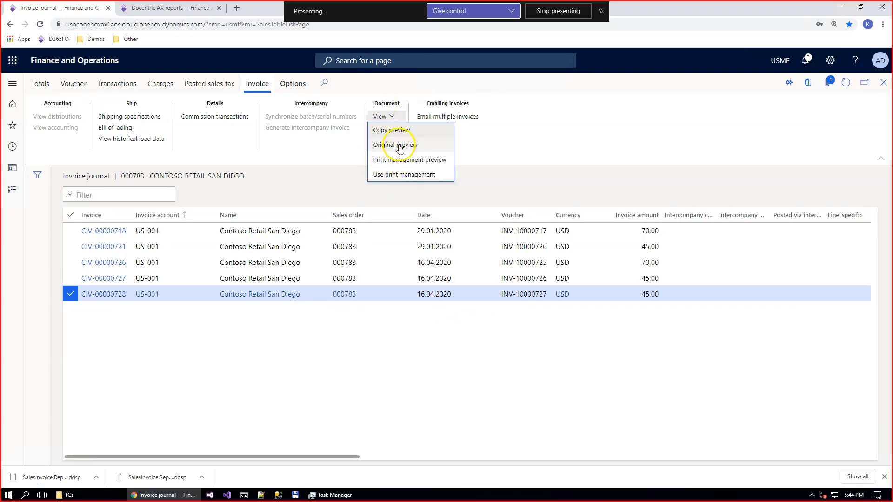
click(397, 146)
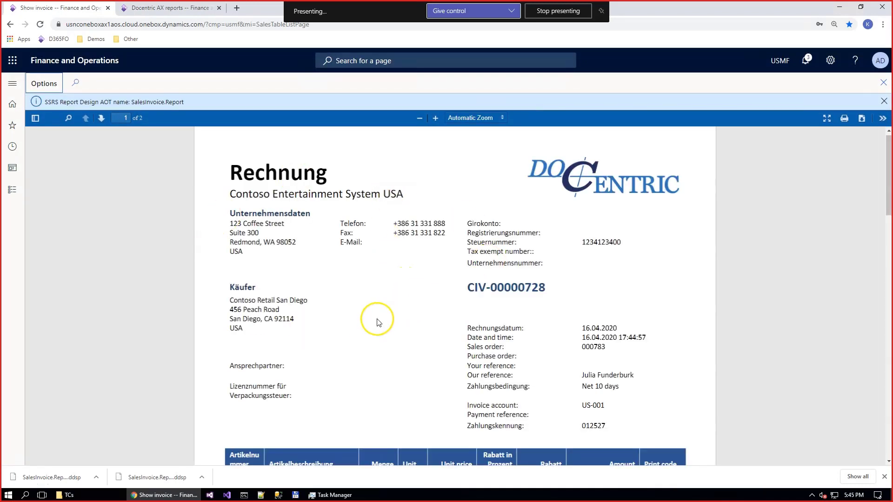
scroll(378, 320, down, 1)
scroll(399, 272, down, 1)
scroll(399, 272, up, 2)
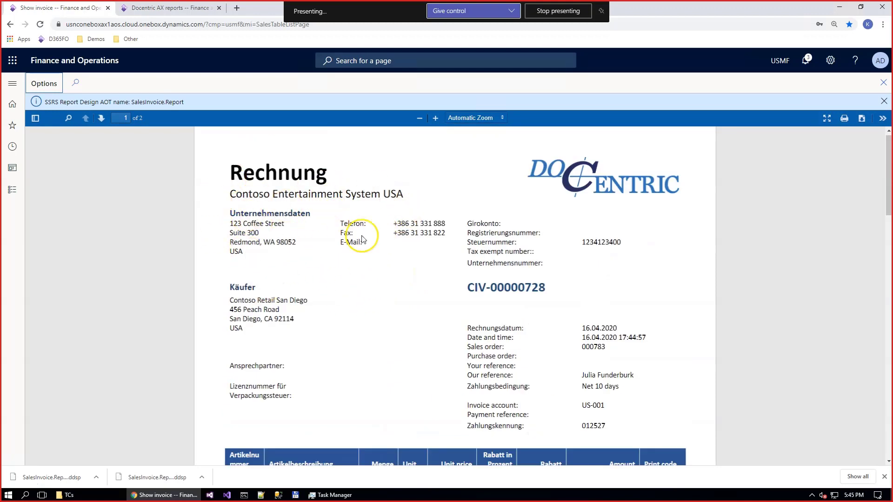
scroll(381, 264, down, 4)
scroll(384, 268, down, 15)
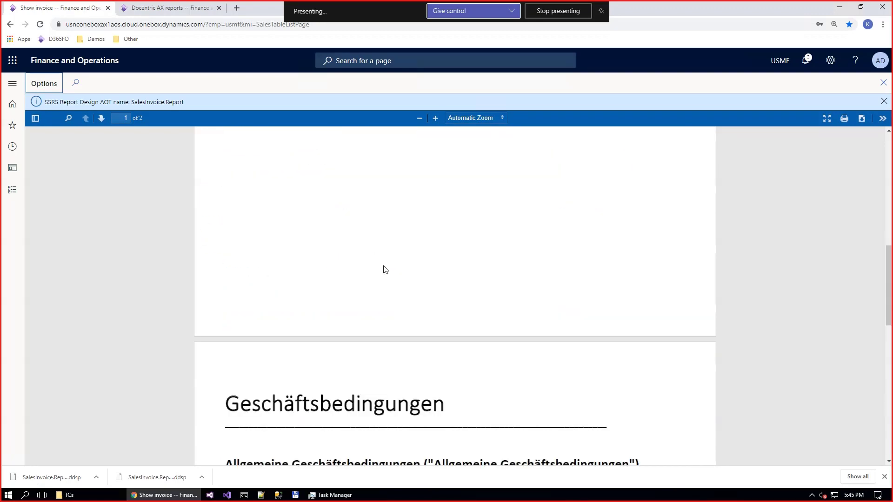
scroll(272, 242, up, 1)
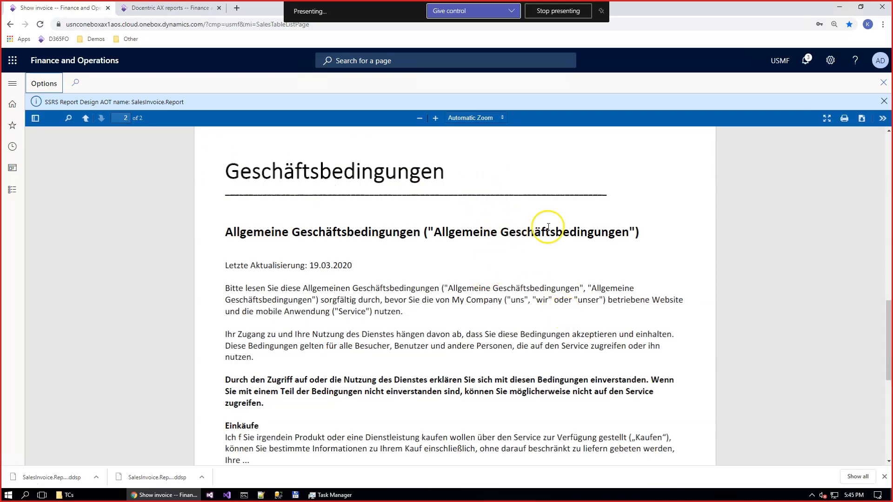
Step: Close the preview and invoice journal, reopen the order's invoice account record, set the language back to en-us, and return to the sales orders list
key(Escape)
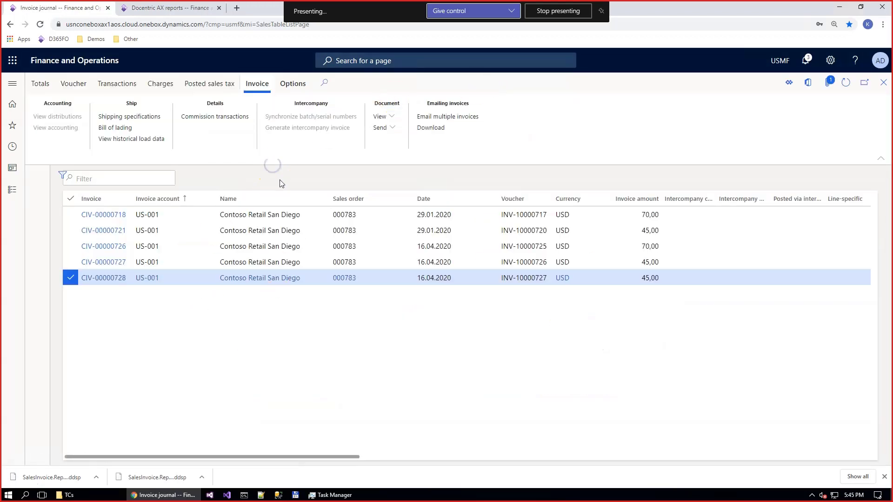
key(Escape)
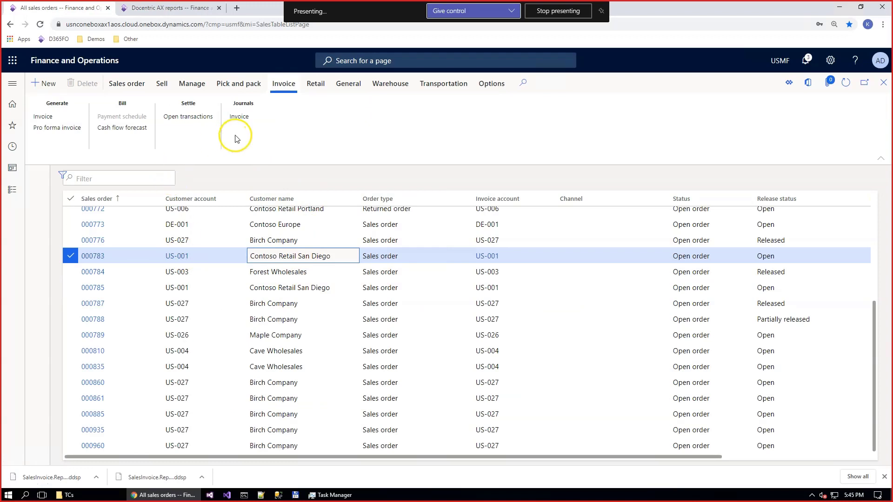
click(99, 257)
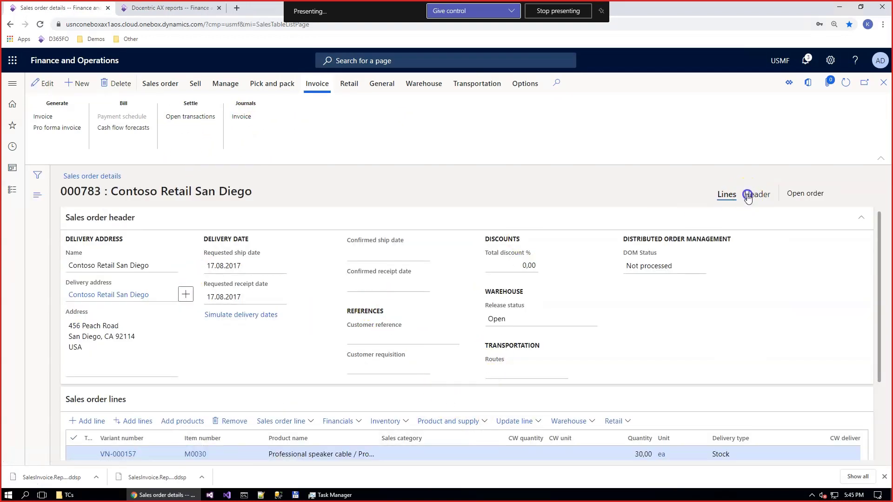
click(748, 195)
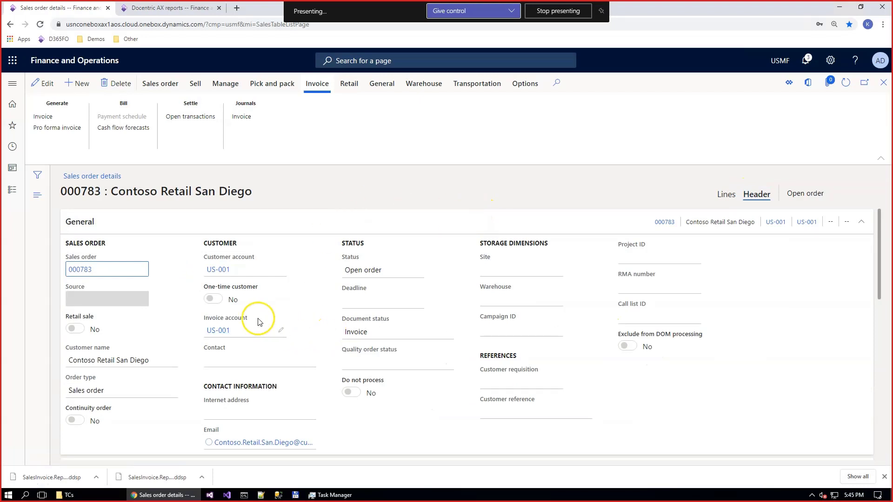
click(214, 332)
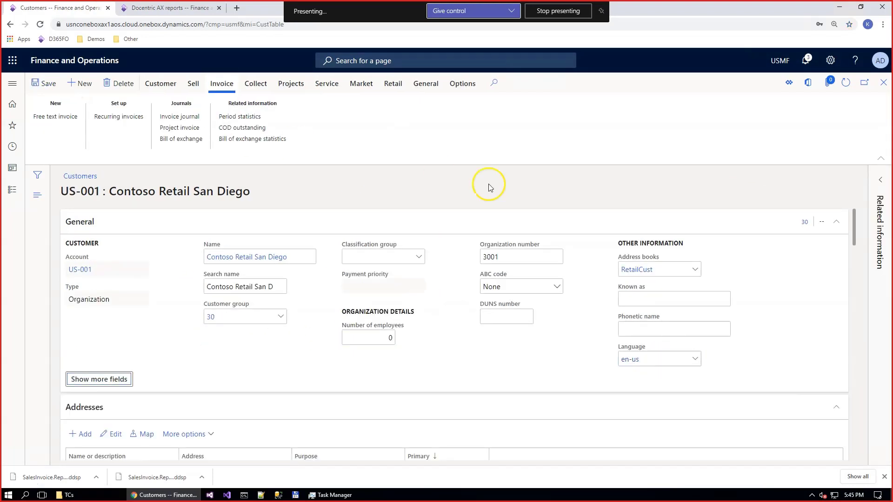
key(Escape)
key(Escape)
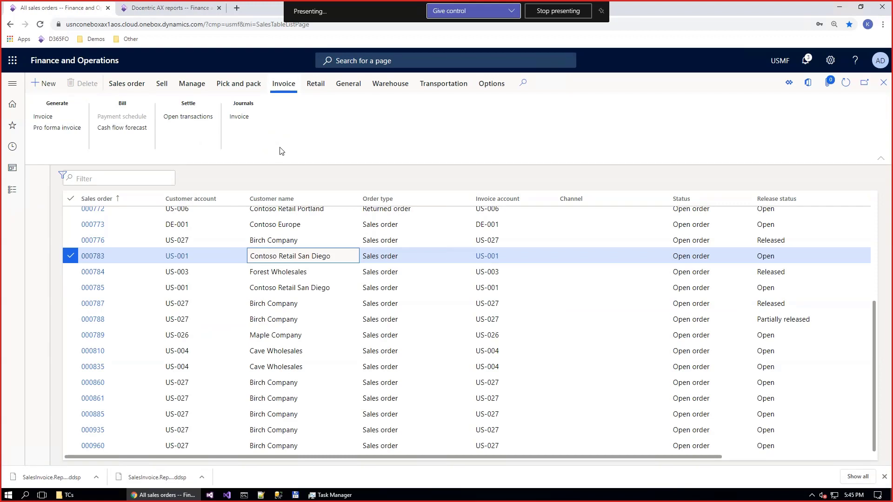
Step: From the SalesInvoice.Report settings, open print management and choose Email as the print destination for the default original customer invoice
click(179, 7)
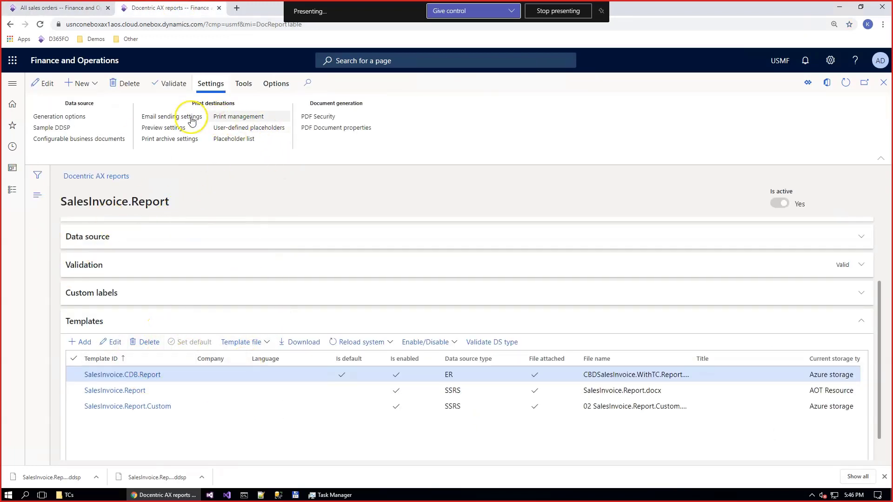
click(241, 117)
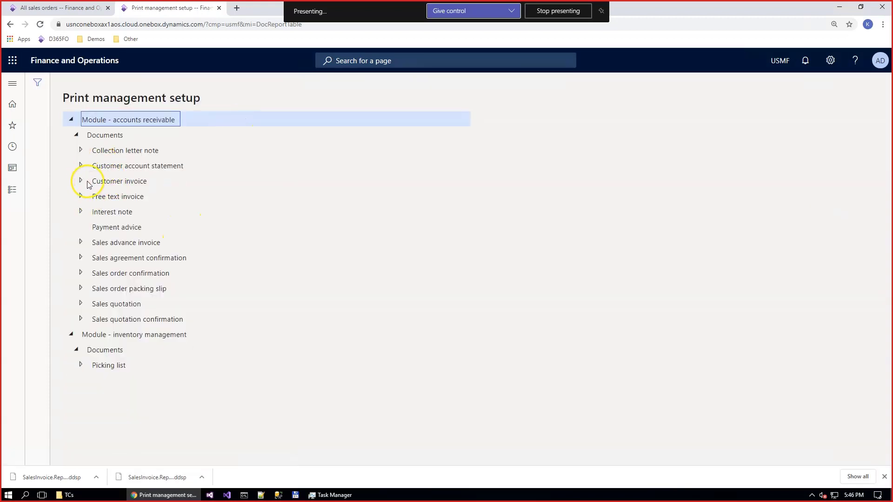
click(80, 182)
click(119, 197)
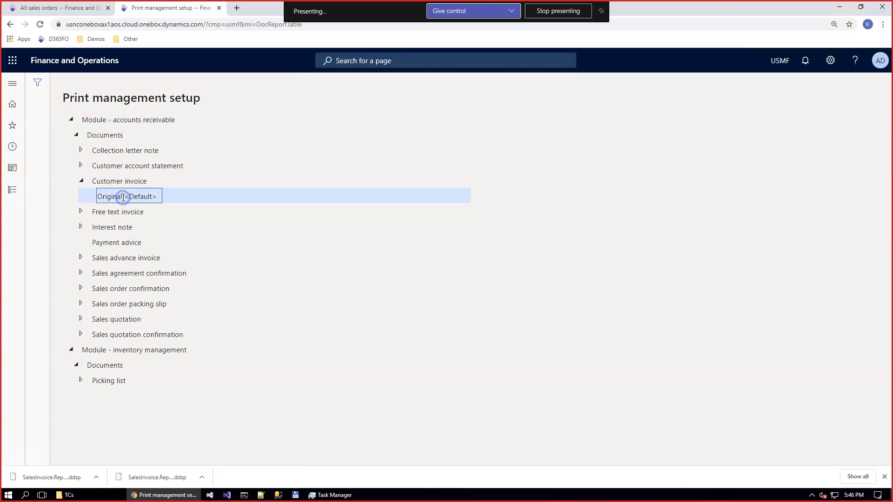
click(875, 302)
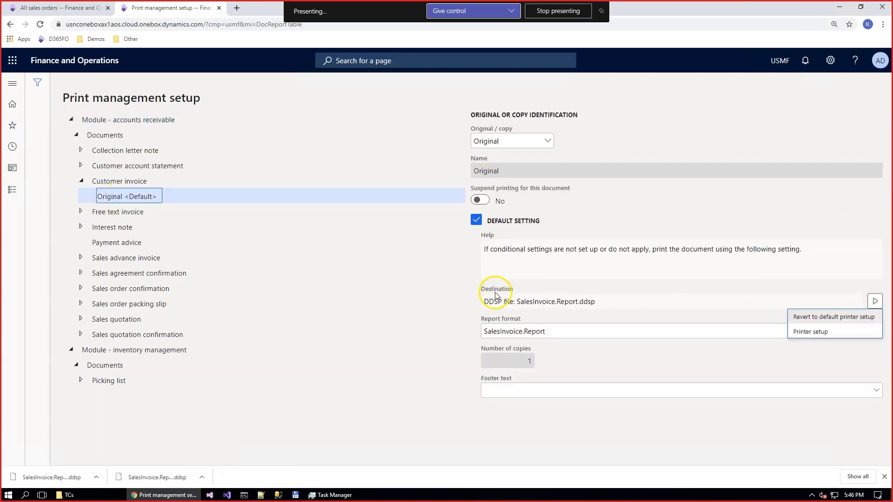
click(820, 331)
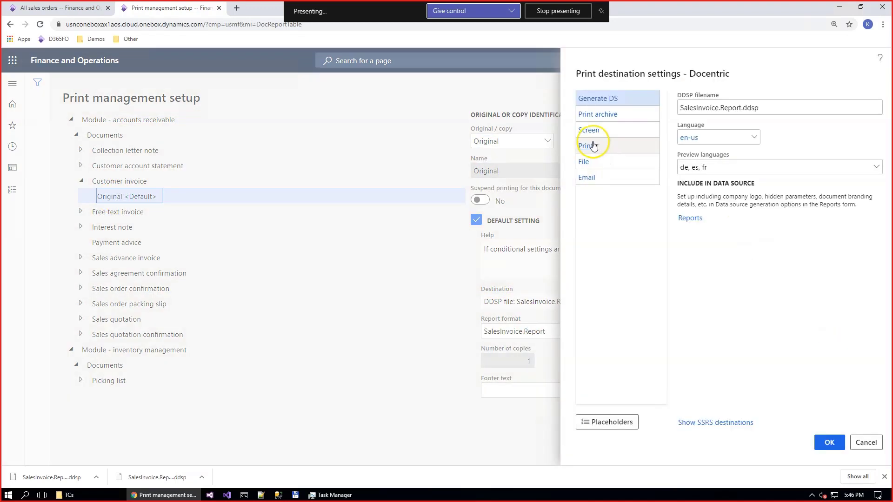
click(595, 181)
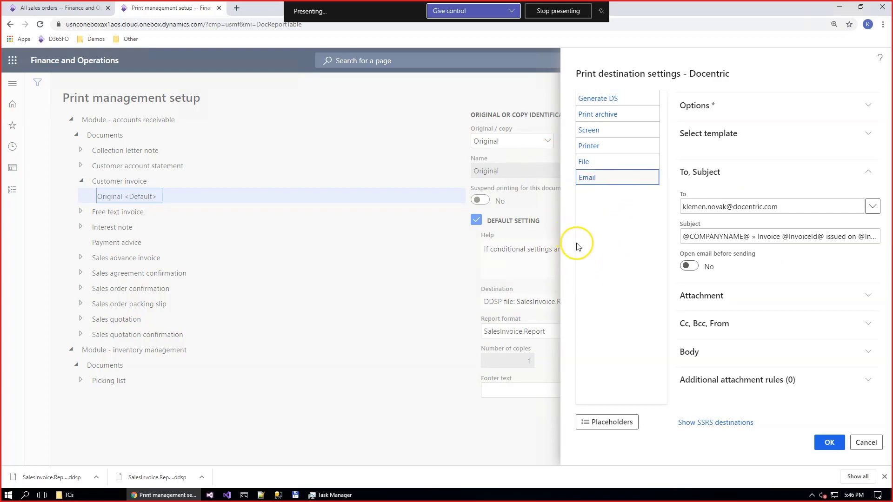
Step: Review the email's subject, attachment name and full-size body with placeholders, and confirm the print destination settings
click(683, 235)
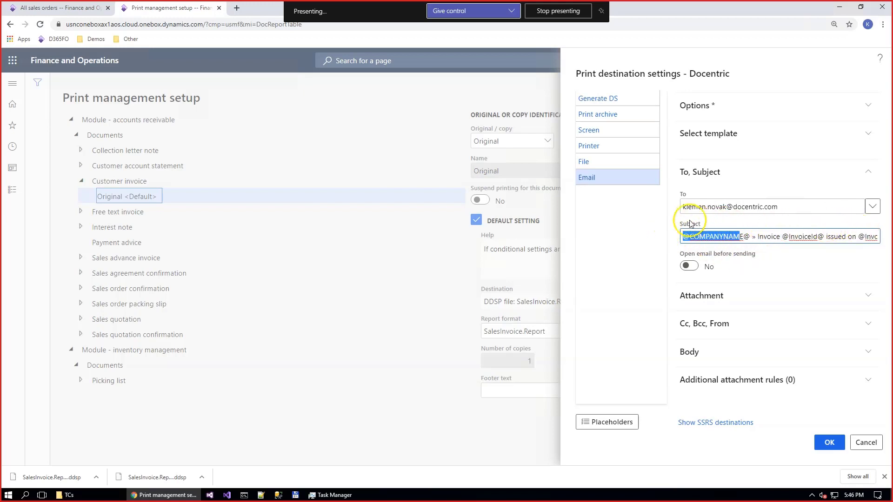
click(707, 294)
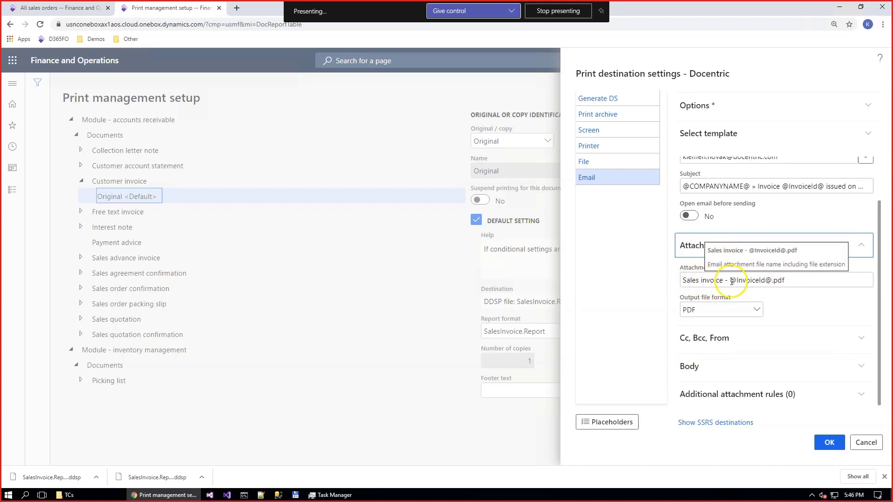
click(702, 370)
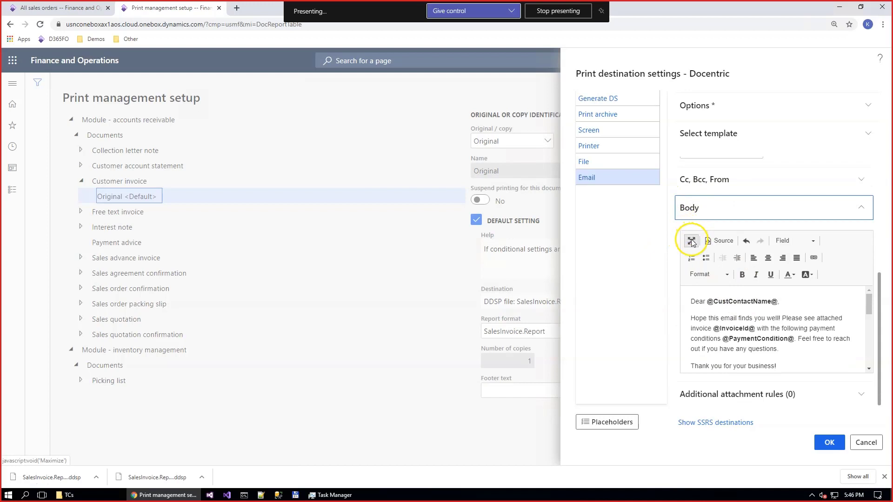
click(691, 240)
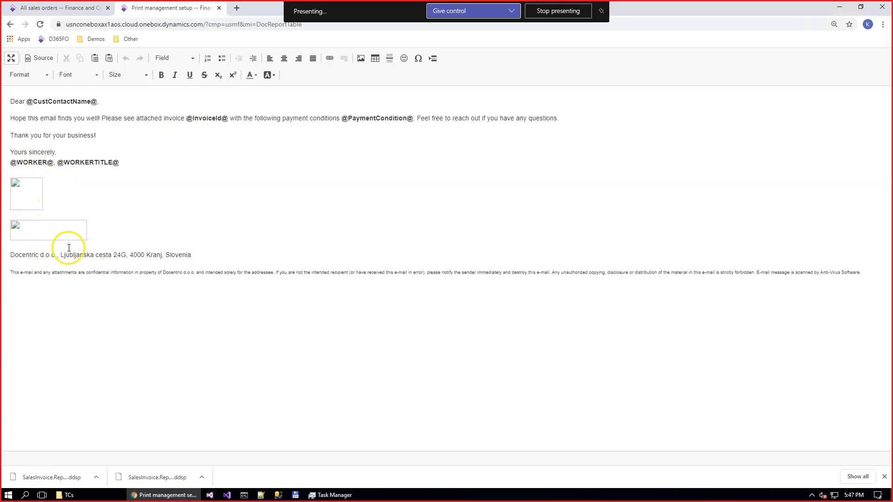
click(159, 154)
click(12, 58)
click(825, 443)
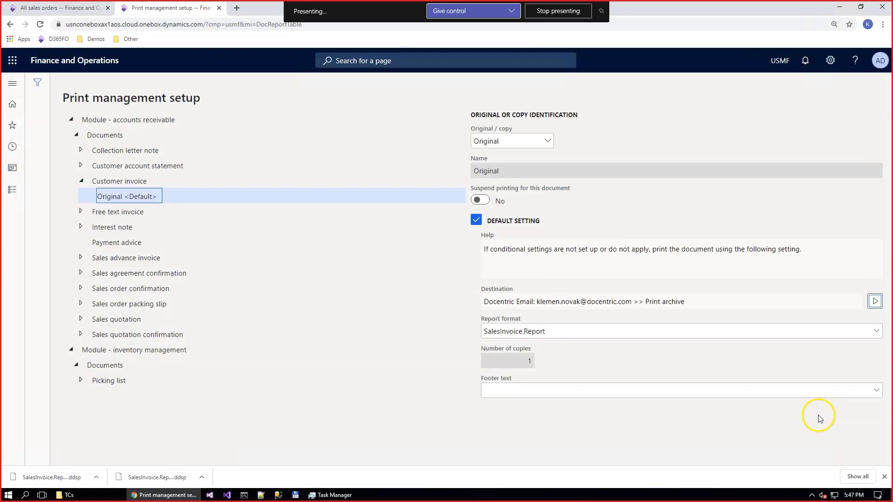
Step: Return to the sales orders list and send the first invoice in the selected order's journal using print management
click(112, 181)
click(61, 7)
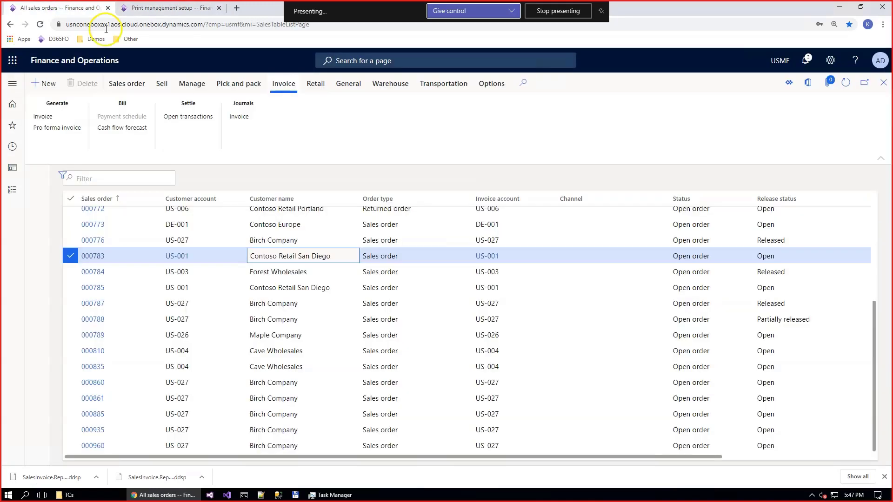
click(240, 117)
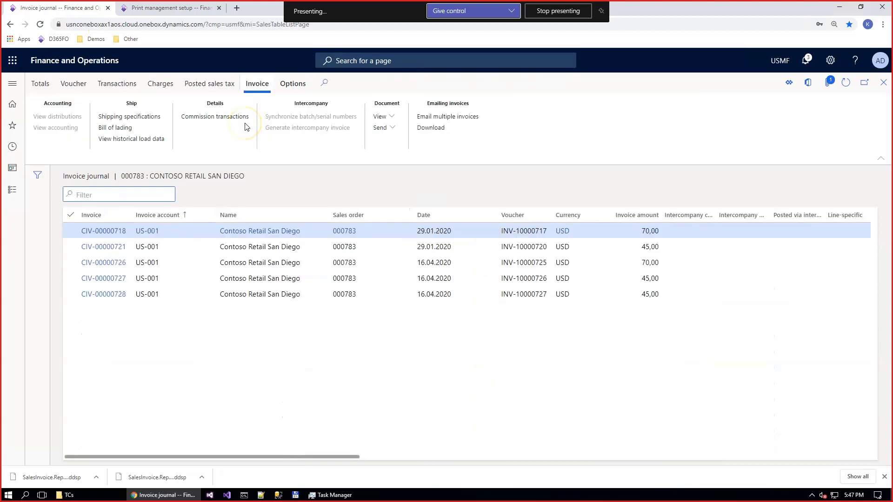
click(382, 117)
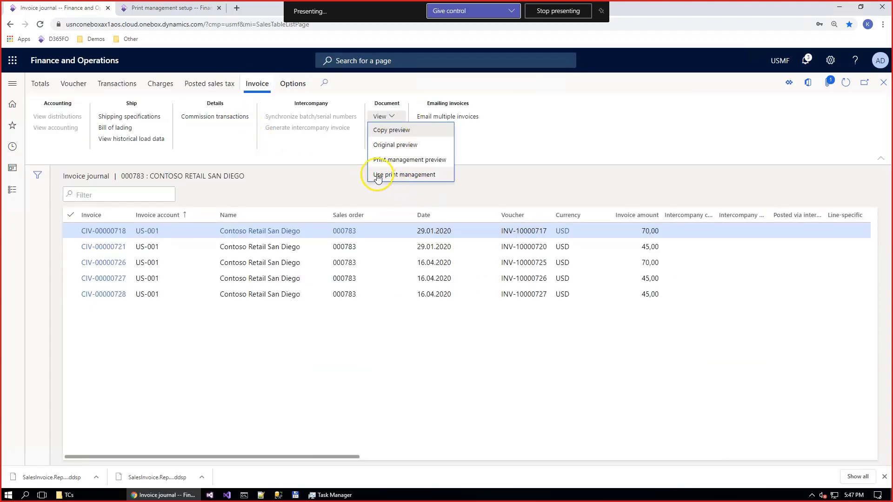
click(406, 175)
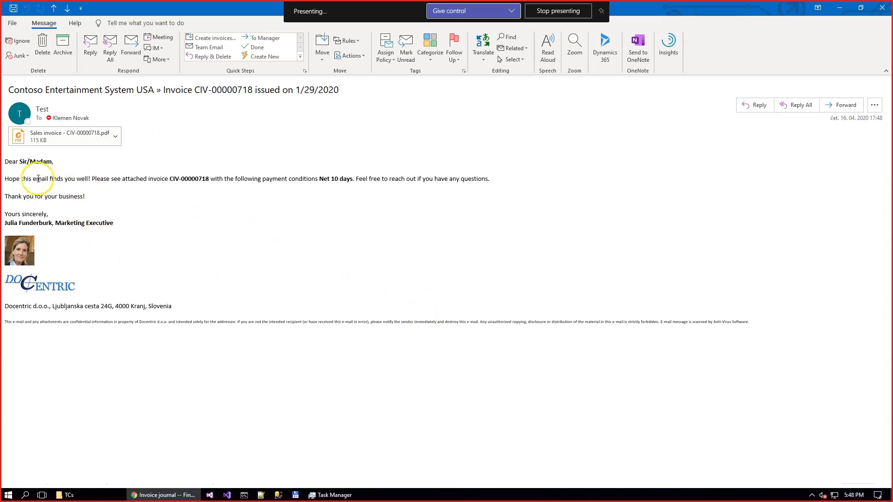
Step: Review the invoice number in the received email's body and the attached sales invoice PDF through to the terms and conditions page
drag(179, 179, 223, 179)
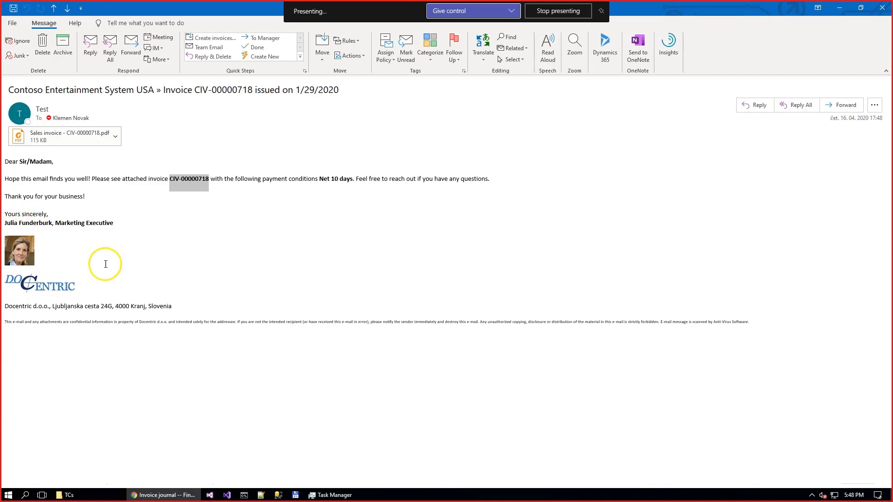
double_click(63, 135)
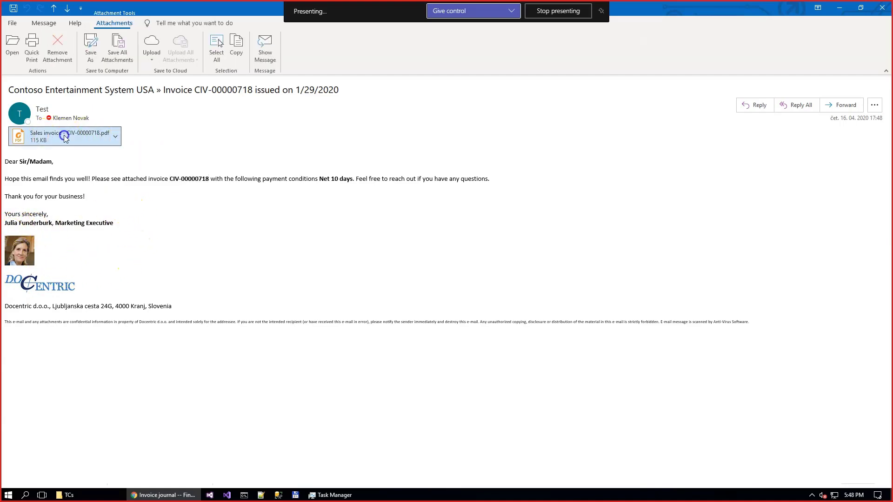
scroll(335, 305, up, 15)
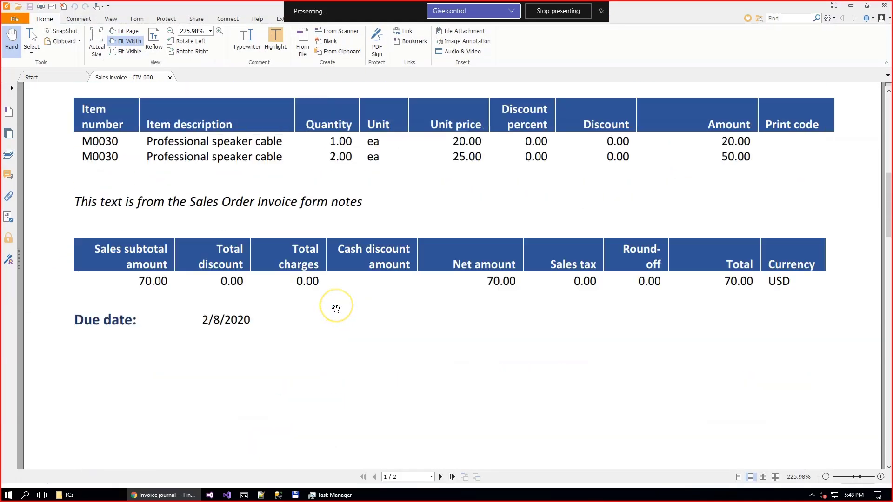
scroll(336, 309, up, 3)
scroll(335, 307, down, 20)
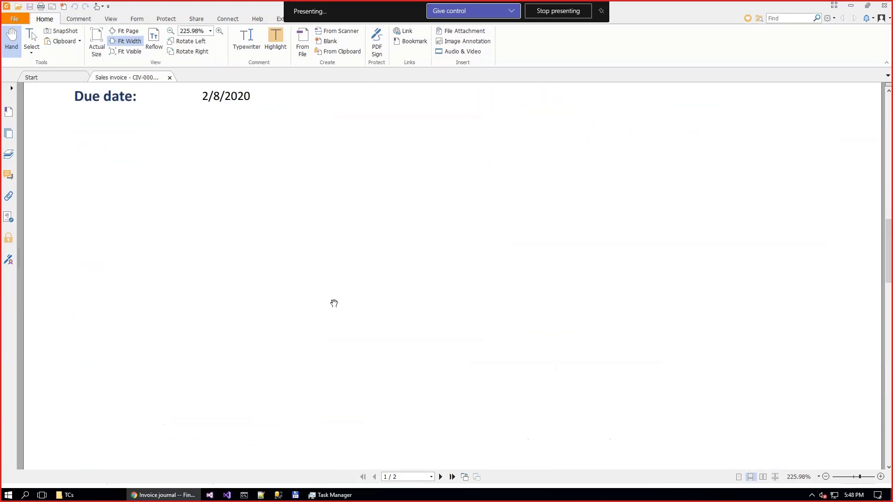
scroll(334, 303, down, 3)
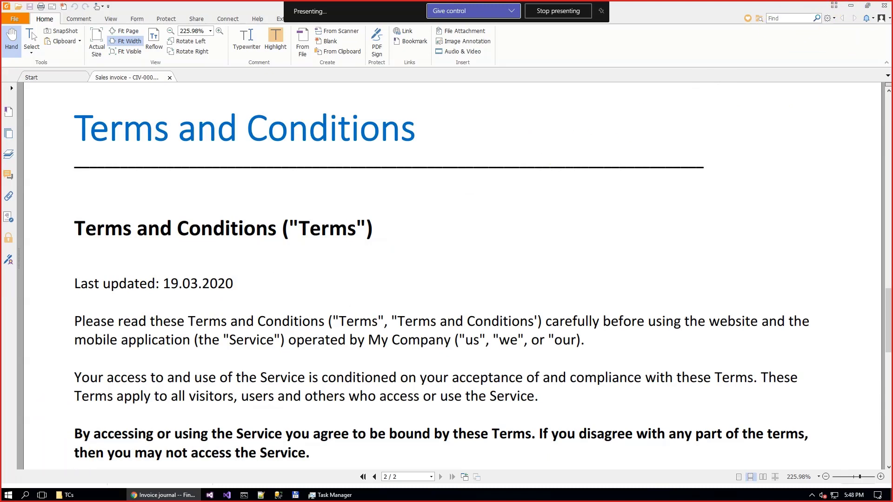
key(alt+Tab)
key(Right)
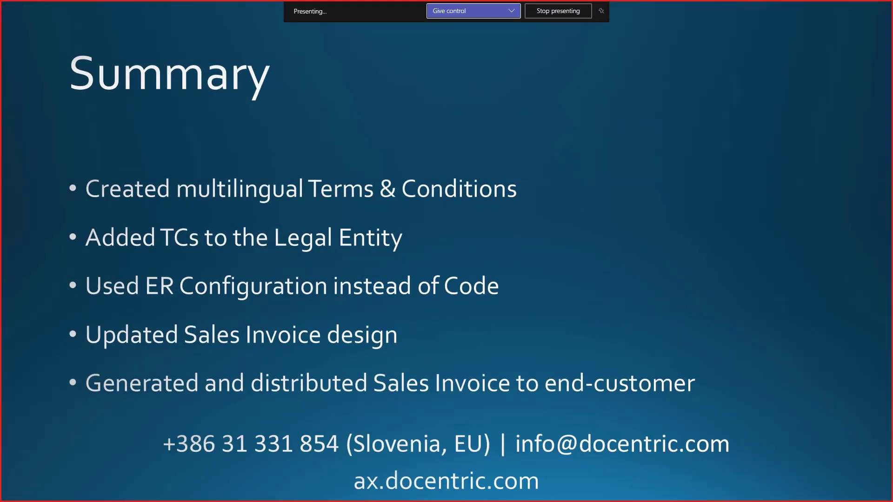
key(Right)
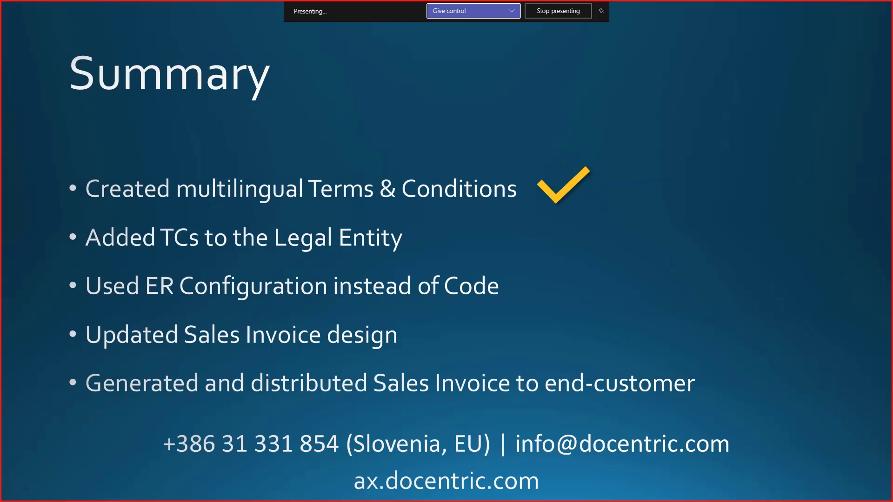
key(Right)
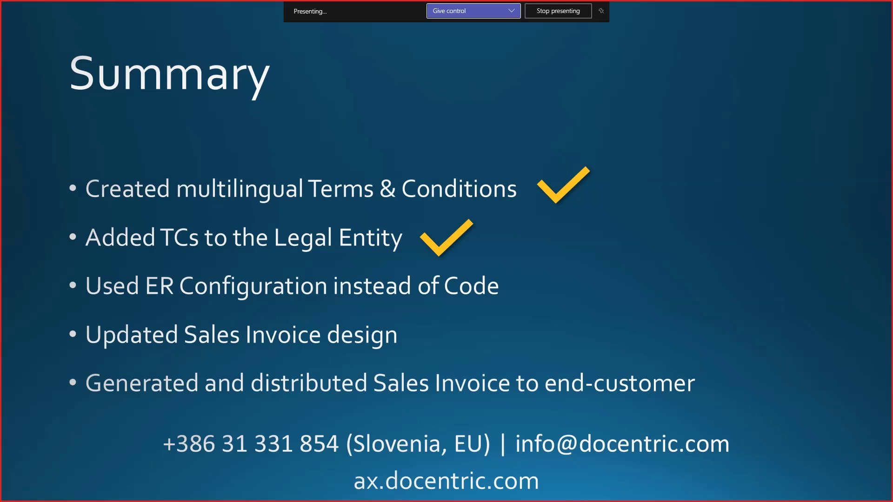
key(Right)
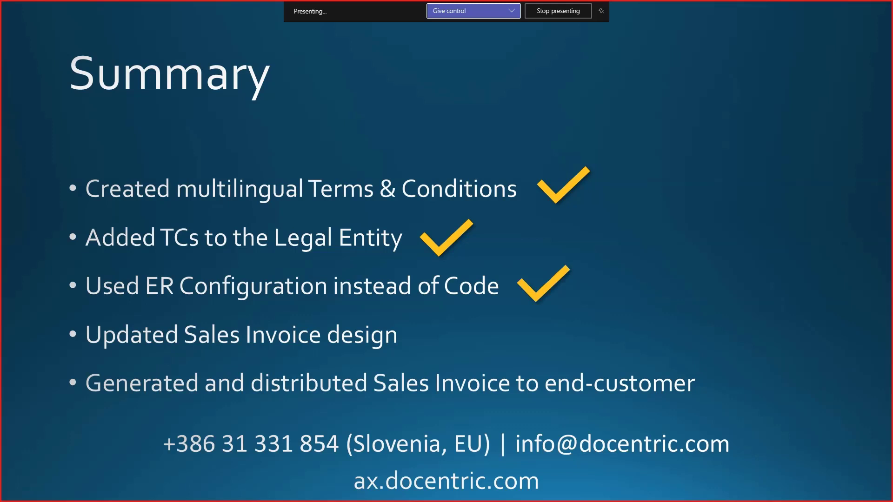
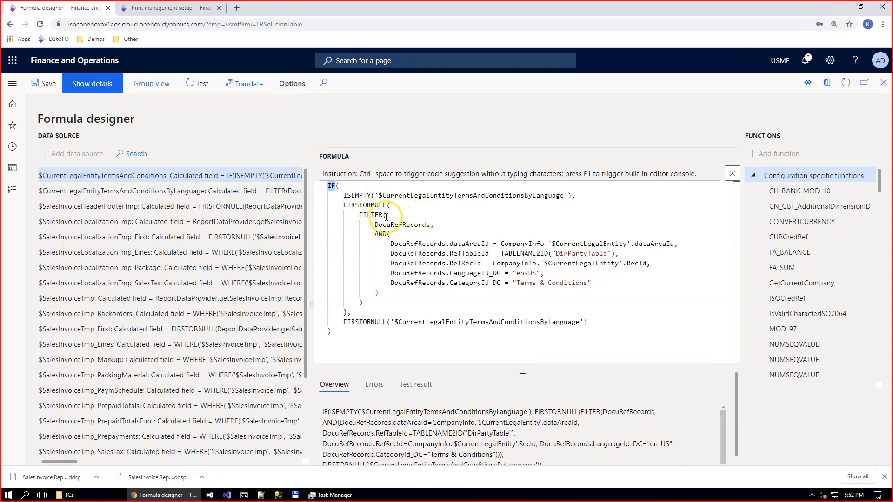
Step: Examine the language fallback and company filter in the $CurrentLegalEntityTermsAndConditions formula, and return to the model mapping designer without changes
drag(376, 196, 562, 195)
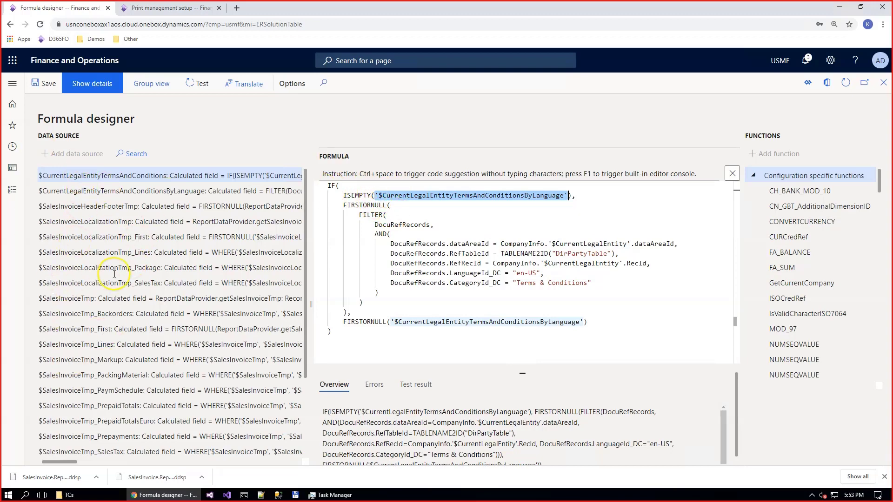
scroll(98, 362, down, 3)
scroll(95, 382, up, 3)
double_click(454, 244)
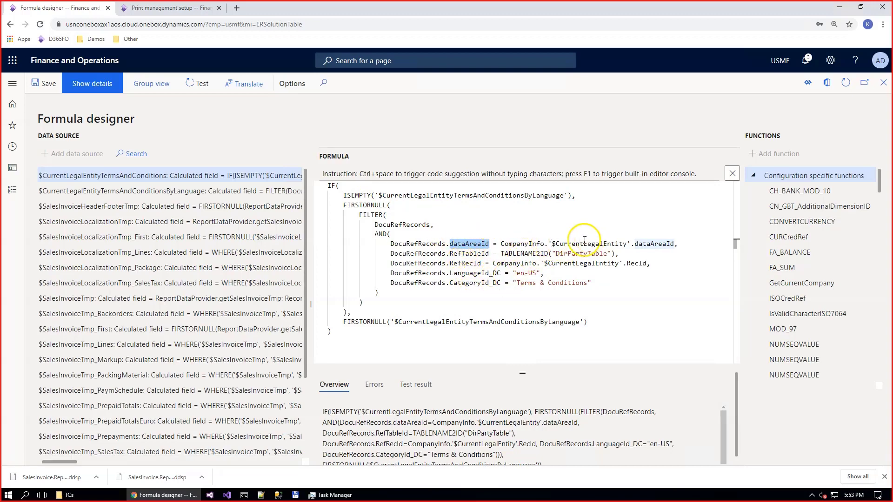
drag(548, 243, 632, 242)
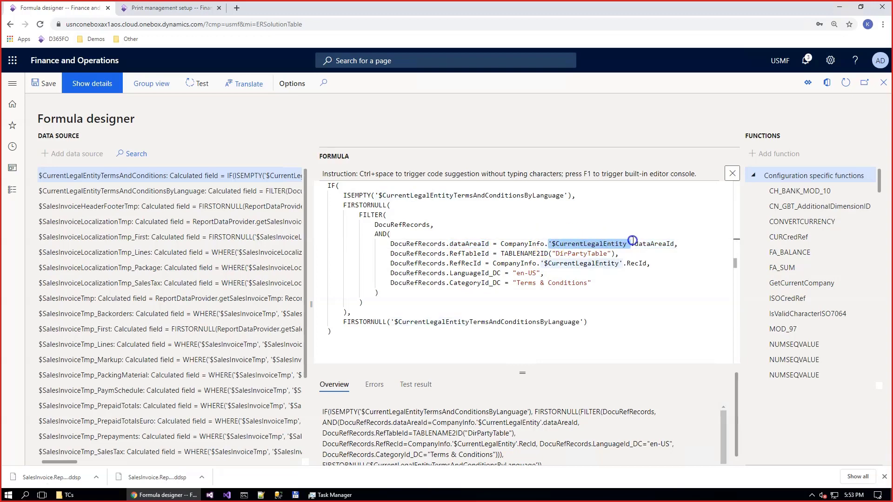
click(509, 244)
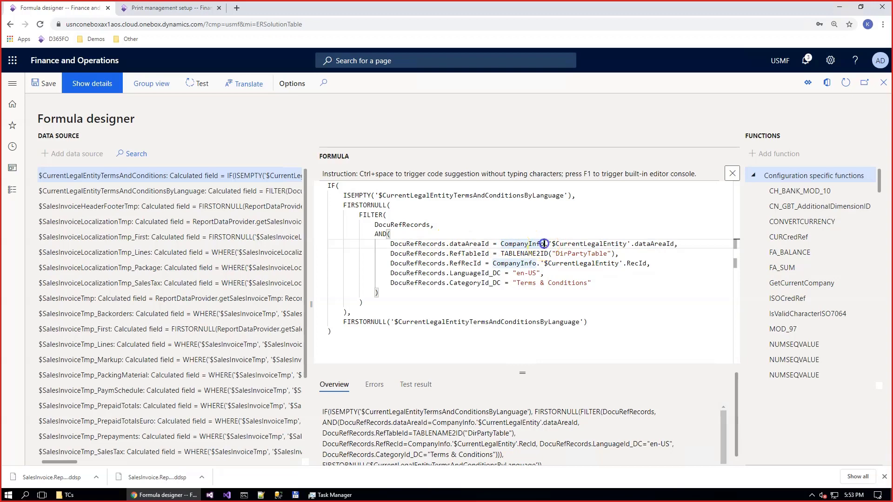
drag(544, 244, 502, 242)
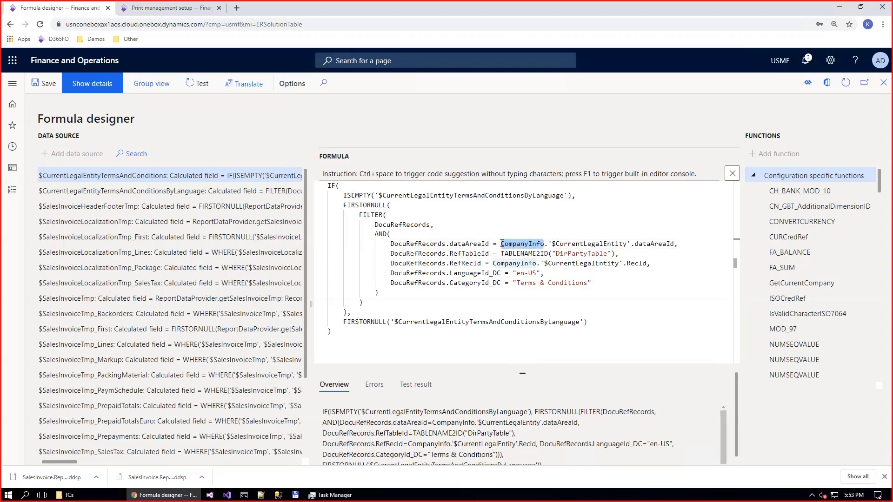
click(692, 120)
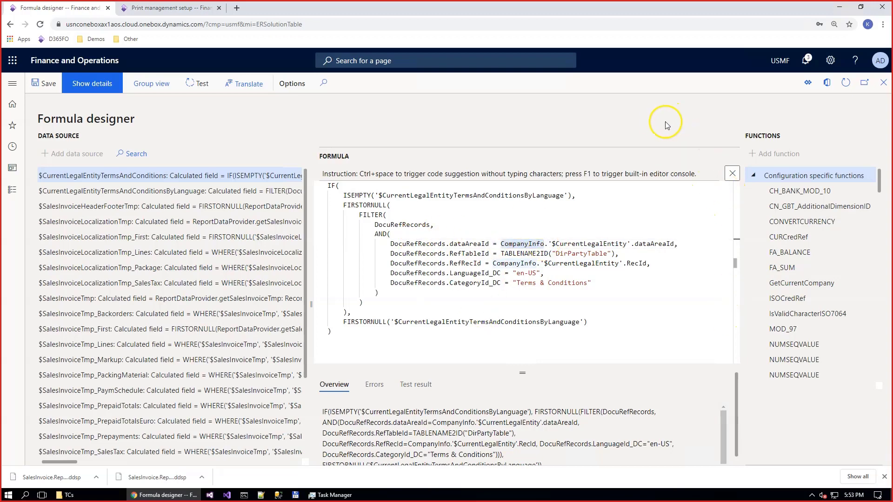
key(Escape)
click(758, 443)
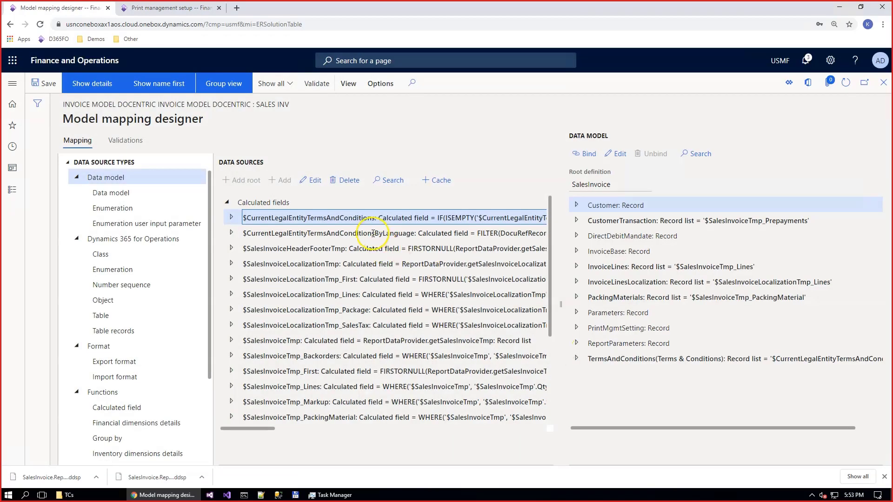
Step: Expand the CompanyInfo table and its calculated fields in the mapping's data sources
click(383, 231)
scroll(264, 386, down, 3)
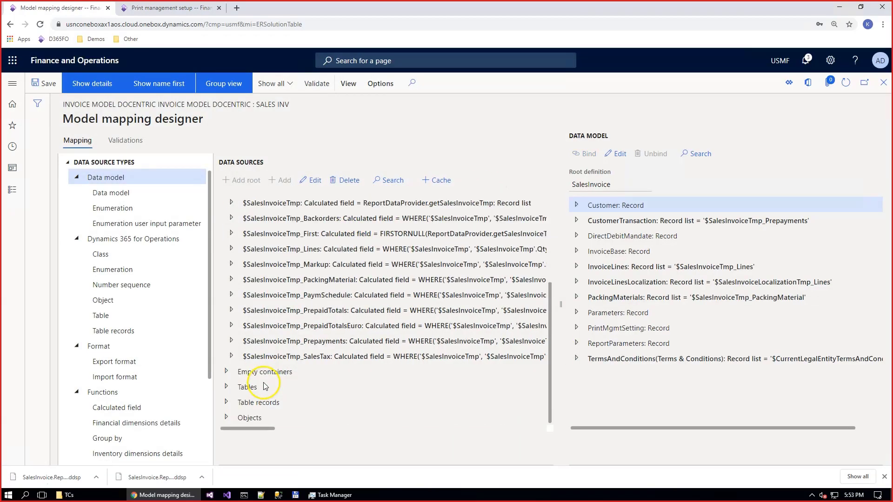
click(238, 360)
click(232, 357)
click(226, 387)
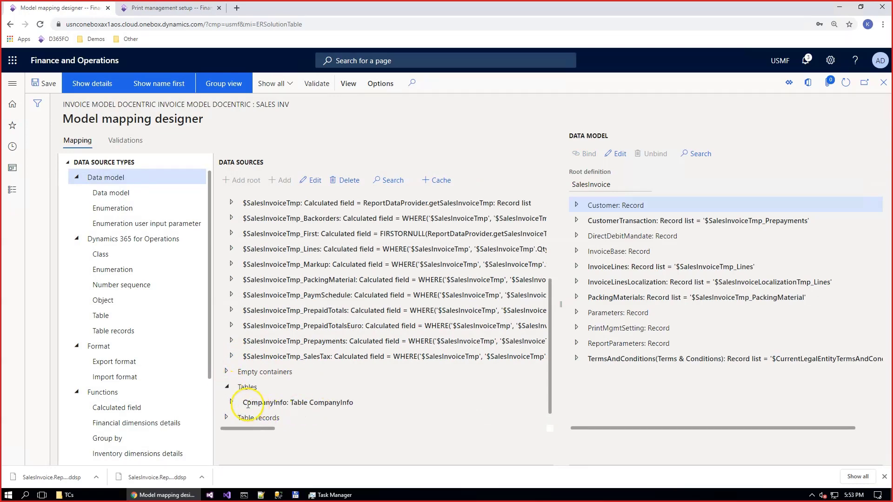
scroll(270, 392, down, 1)
click(300, 357)
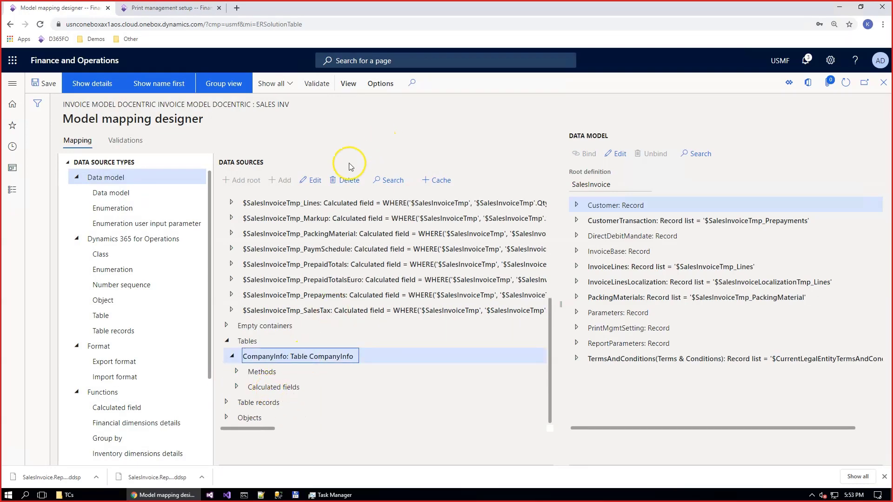
click(302, 183)
key(Escape)
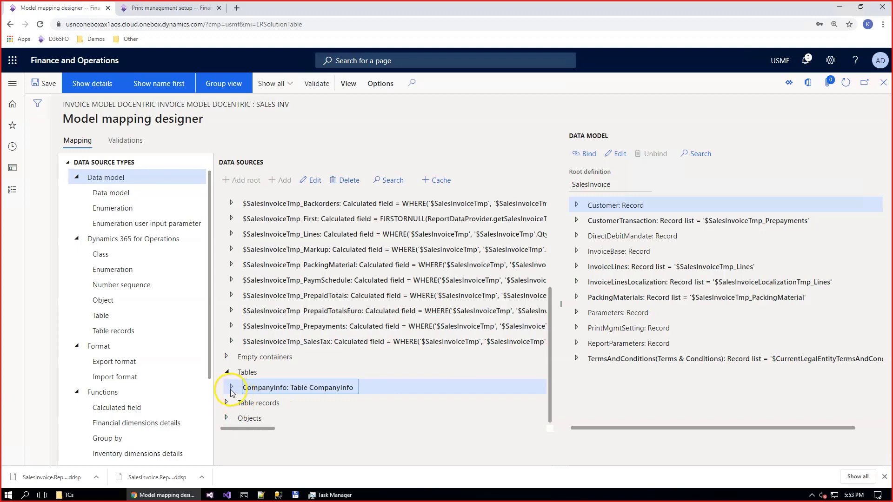
click(231, 388)
click(238, 388)
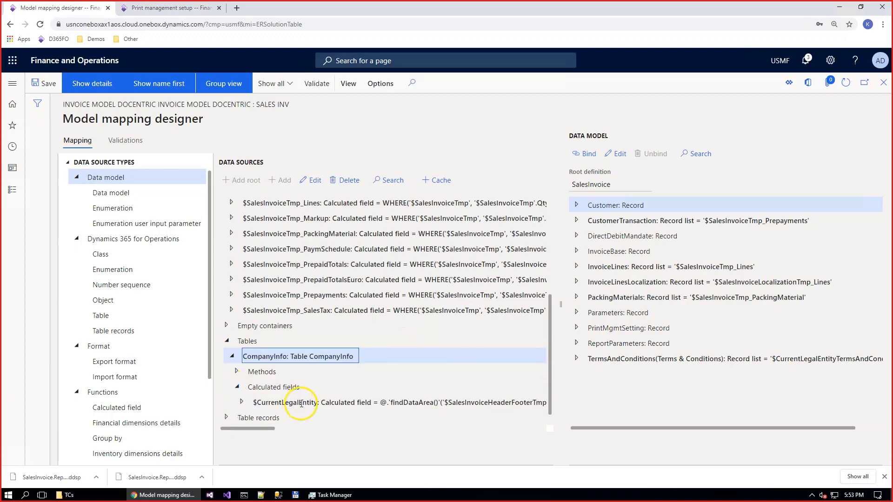
Step: Open the formula of the $CurrentLegalEntity calculated field and examine its findDataArea() call and arguments
click(259, 403)
click(312, 180)
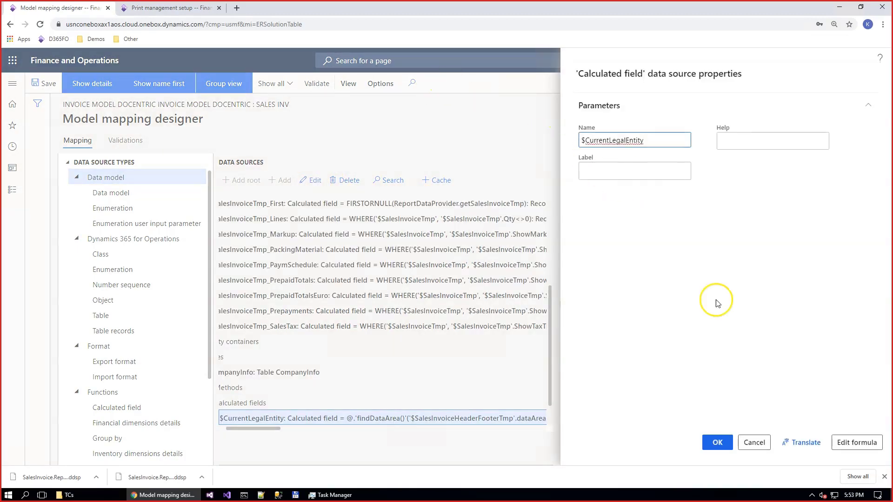
click(860, 443)
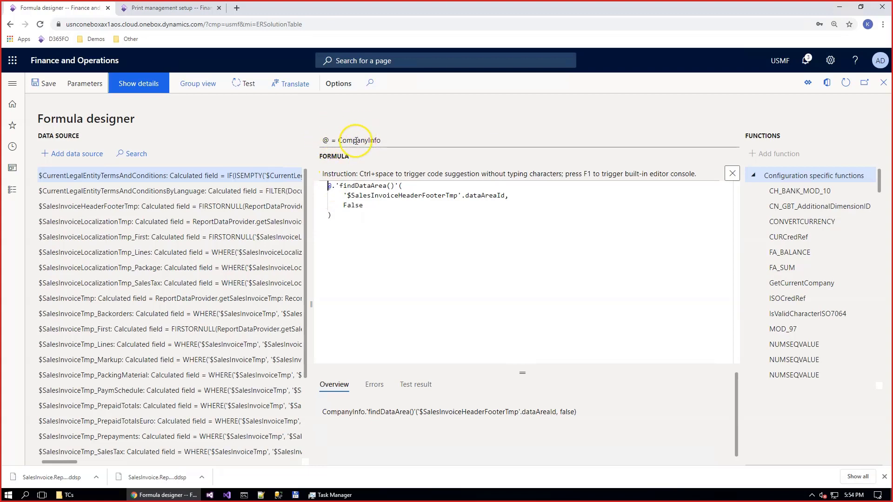
drag(330, 186, 328, 185)
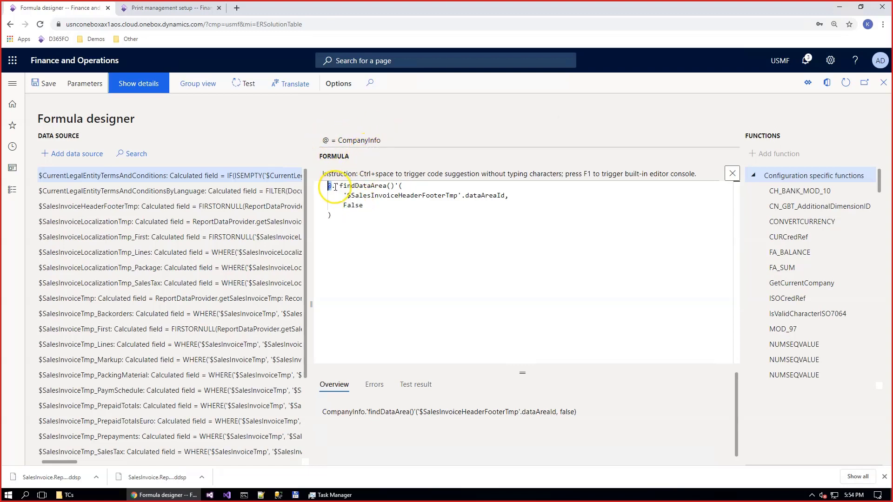
drag(362, 188, 341, 211)
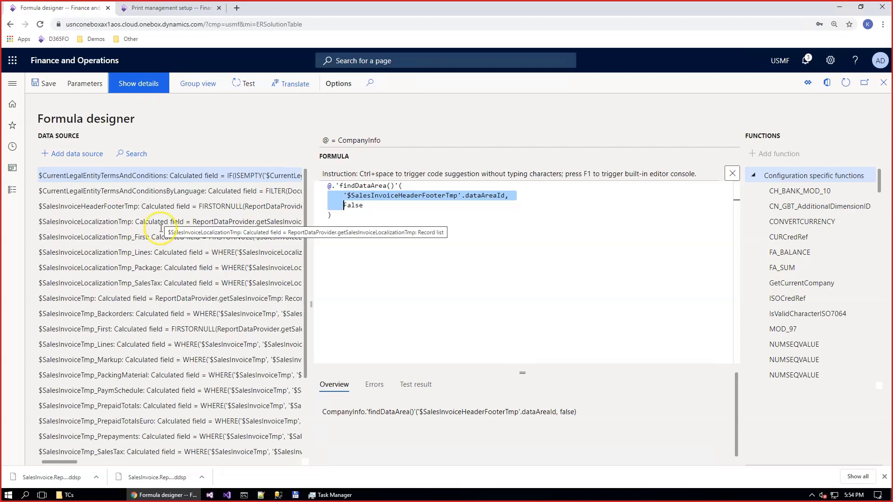
Step: Switch to File Explorer and open CBDSalesInvoice.WithTC.Report.docx from the "Webinar - Sales invoice with TCs" folder in Word
key(alt+Tab)
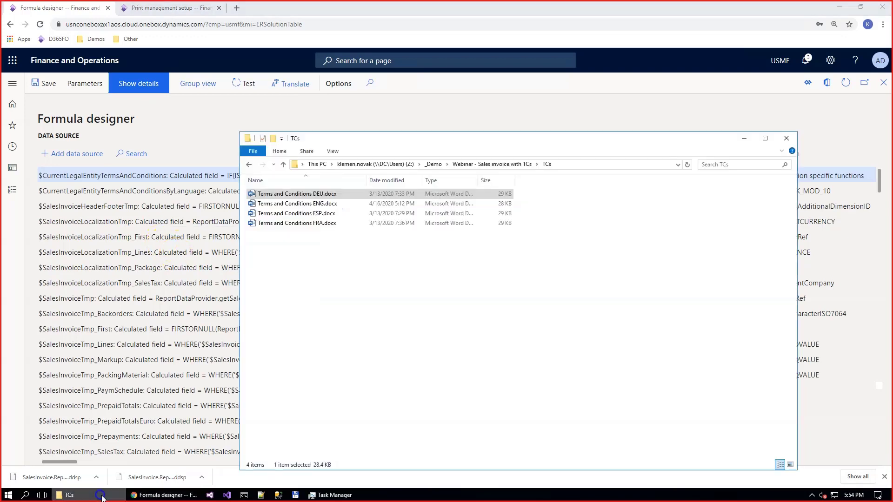
click(470, 165)
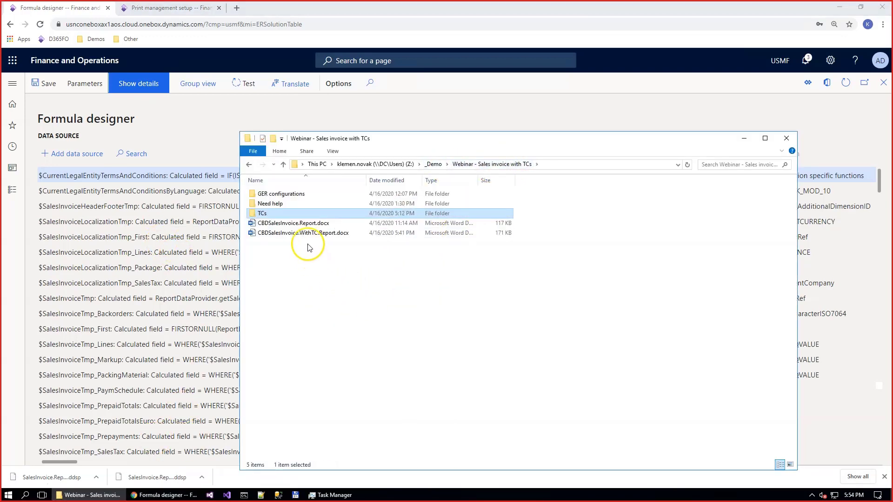
double_click(304, 234)
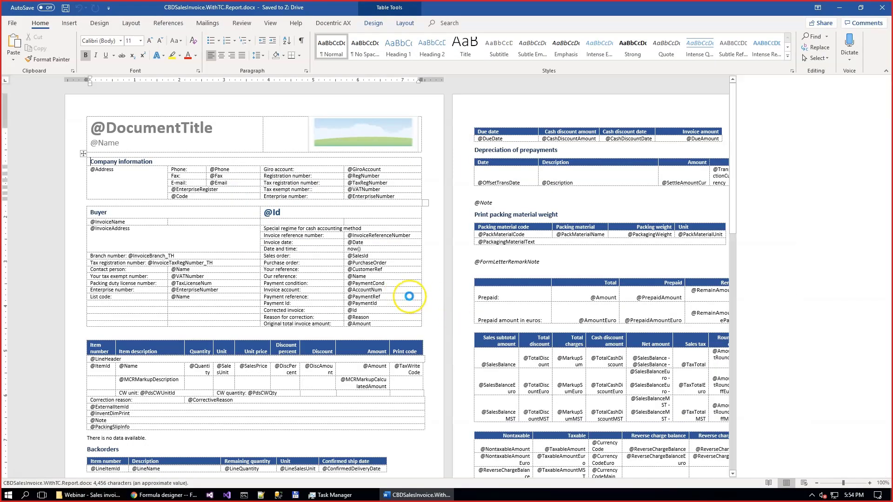
Step: Inspect the terms SubDocument placeholder's value and format options, and expand TermsAndConditions under SalesInvoice in the data source schema
scroll(447, 353, down, 10)
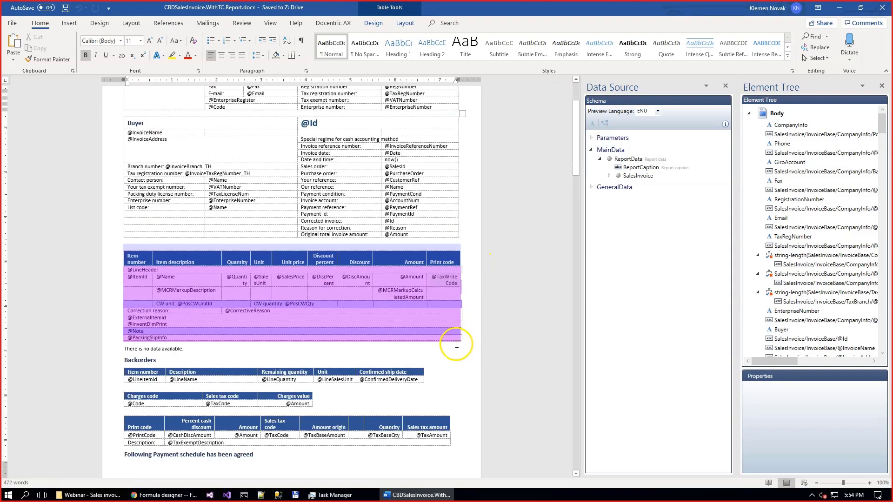
scroll(440, 385, down, 20)
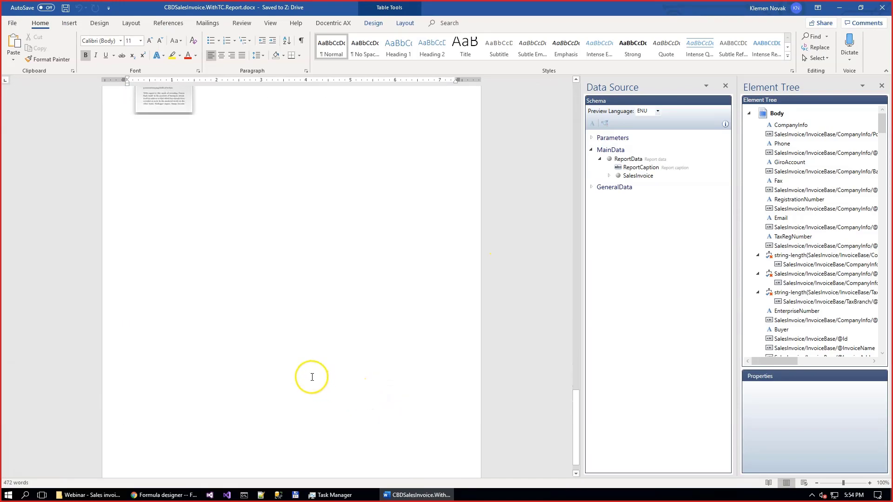
click(186, 197)
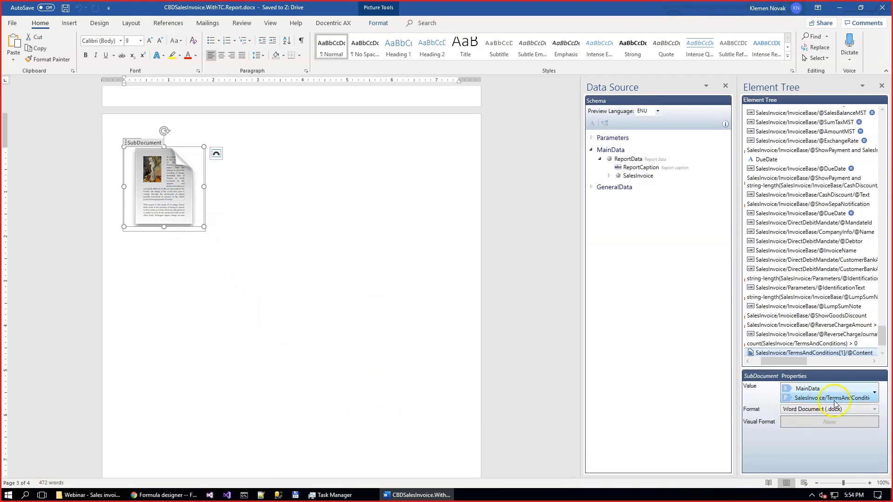
click(842, 414)
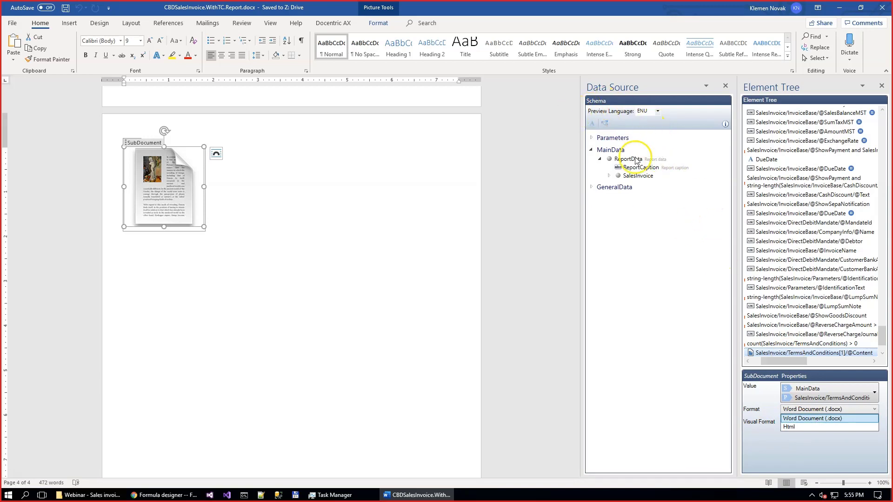
click(610, 176)
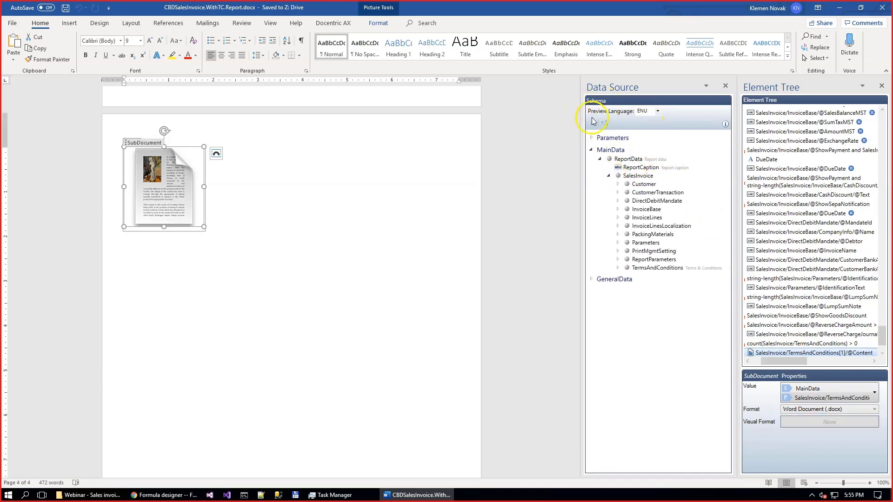
click(618, 268)
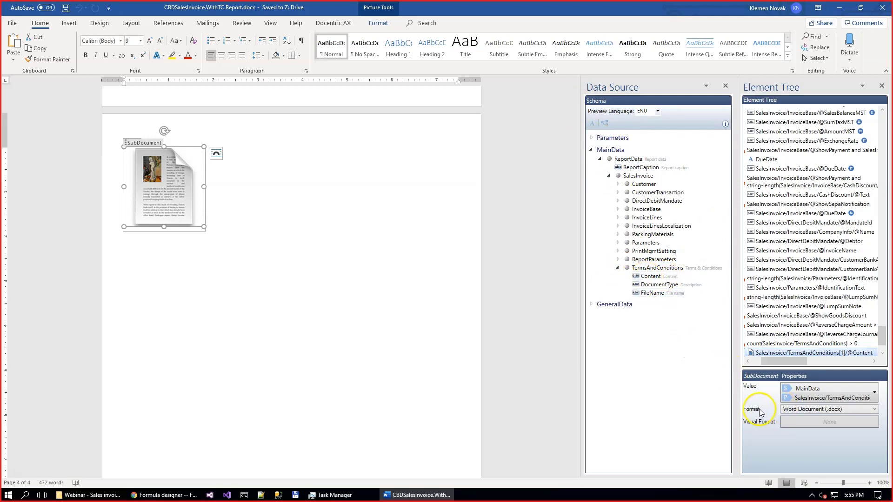
Step: Examine the available format options of the terms SubDocument placeholder, leaving its format unchanged, and deselect the placeholder
click(807, 408)
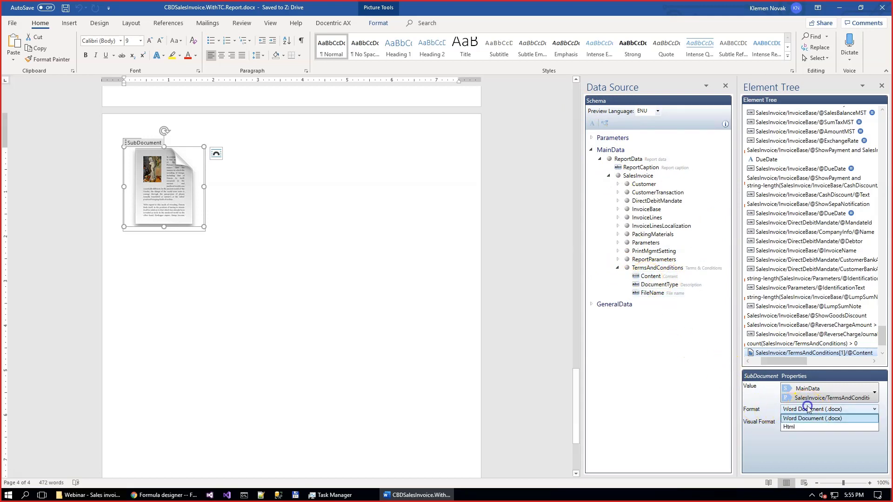
click(233, 337)
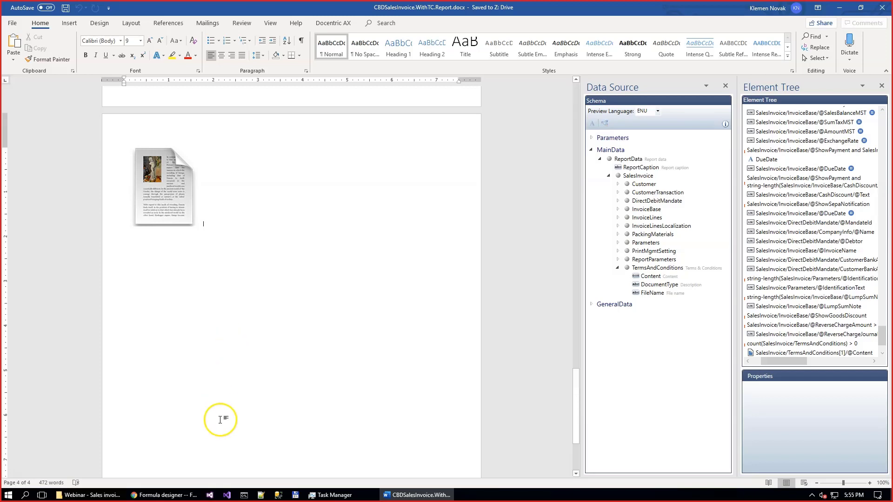
Step: Switch to Finance and Operations and open the reports list of the Docentric AX workspace
click(175, 496)
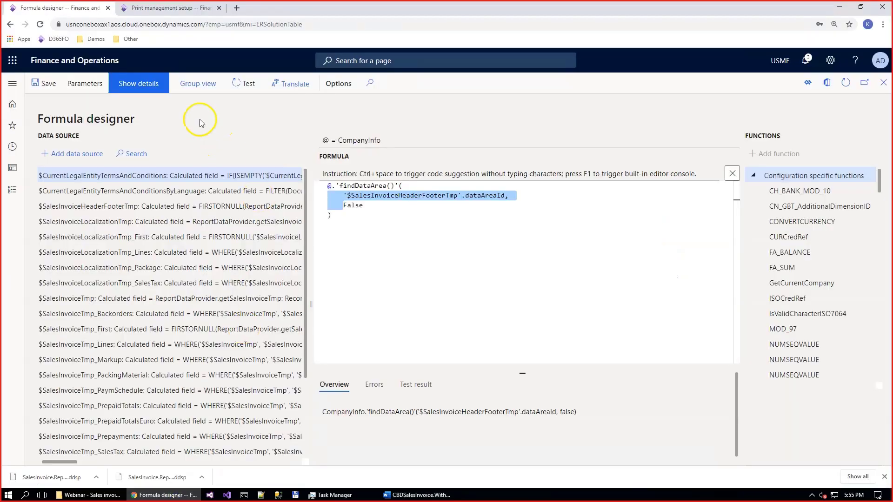
click(13, 129)
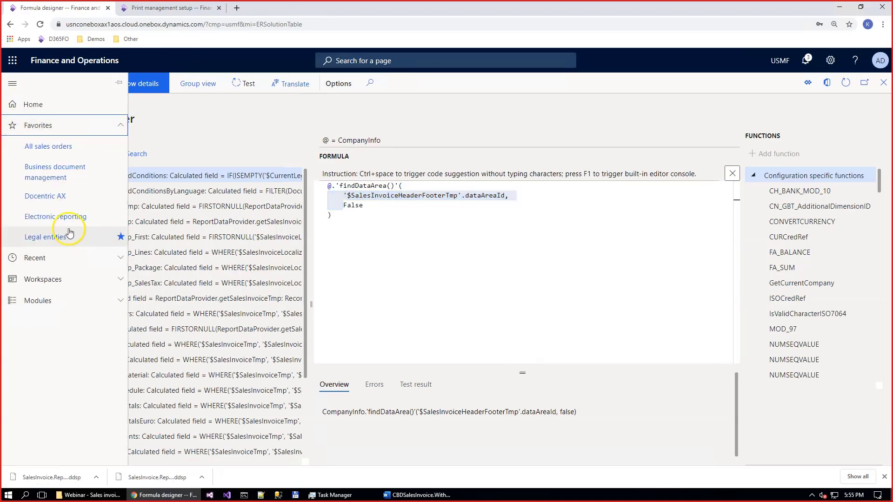
click(44, 195)
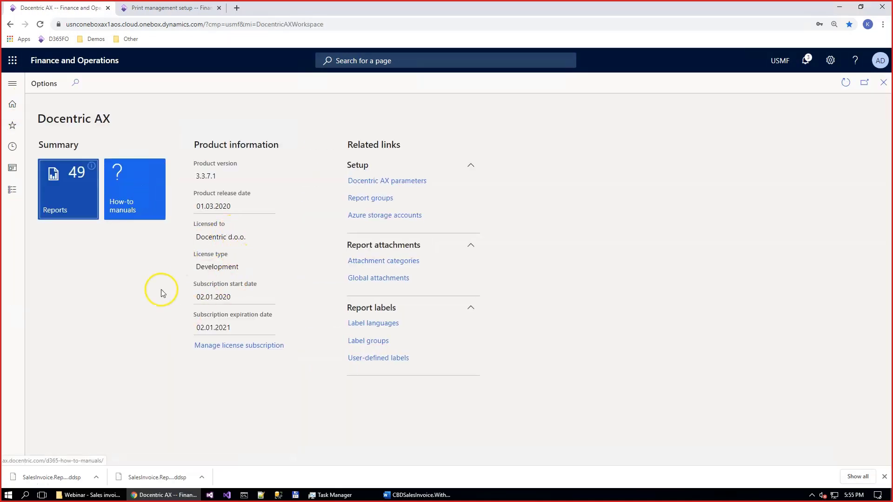
click(66, 205)
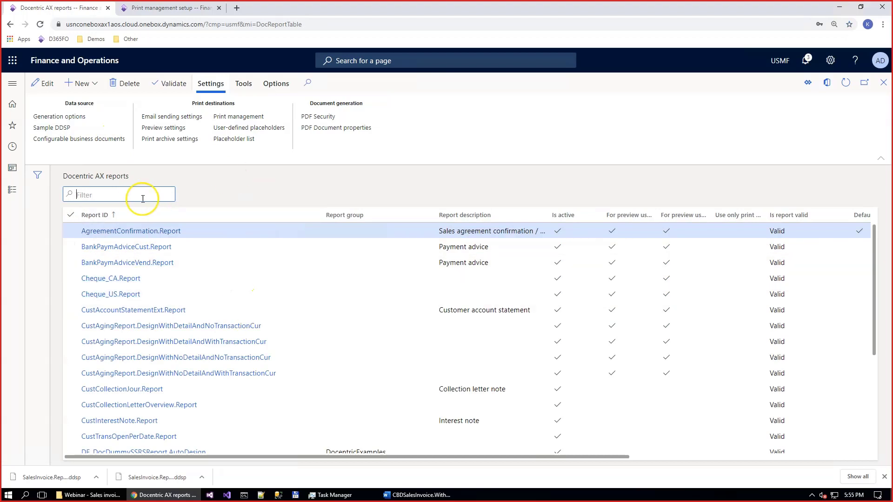
Step: Filter the reports list by "sales" and open the data source generation options of SalesInvoice.Report
text(sales)
key(Return)
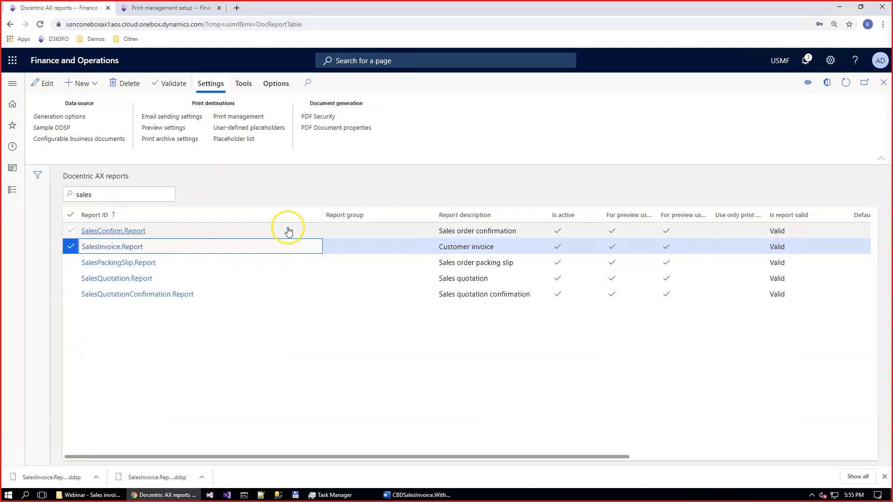
click(277, 215)
click(59, 116)
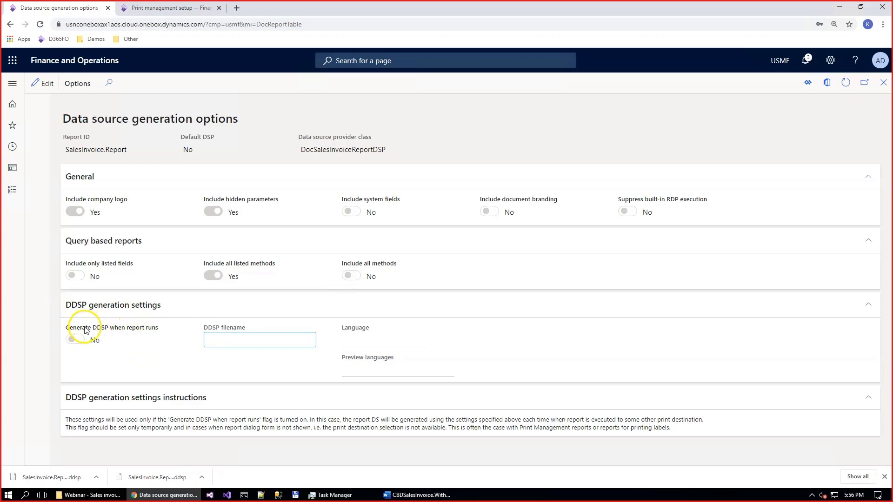
Step: Switch to the CBDSalesInvoice.WithTC.Report.docx template in Word and open the XML preview data for the TermsAndConditions node
click(455, 495)
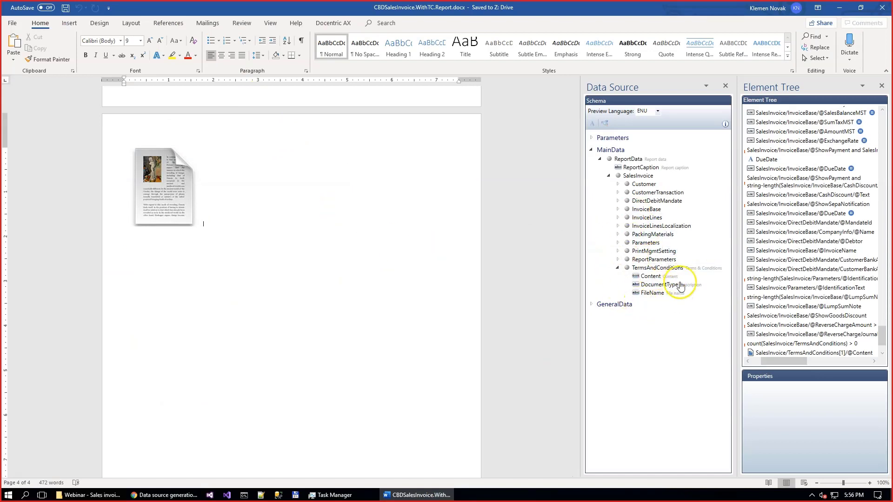
click(618, 269)
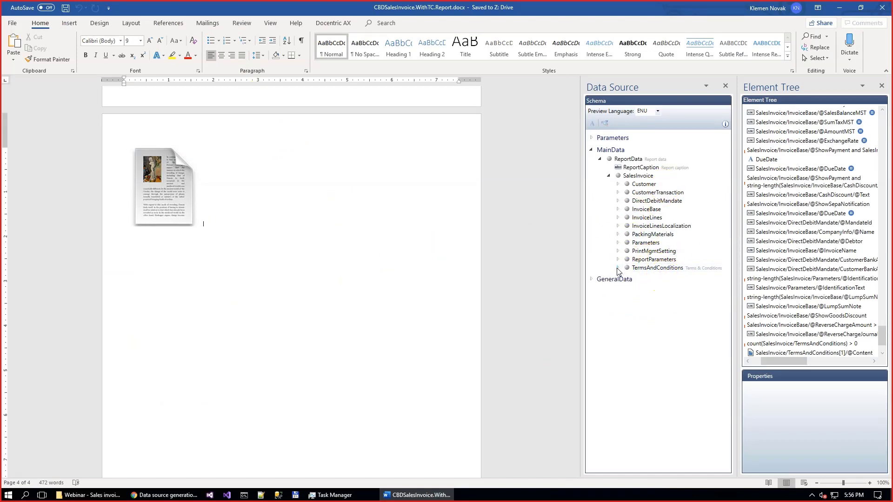
click(618, 269)
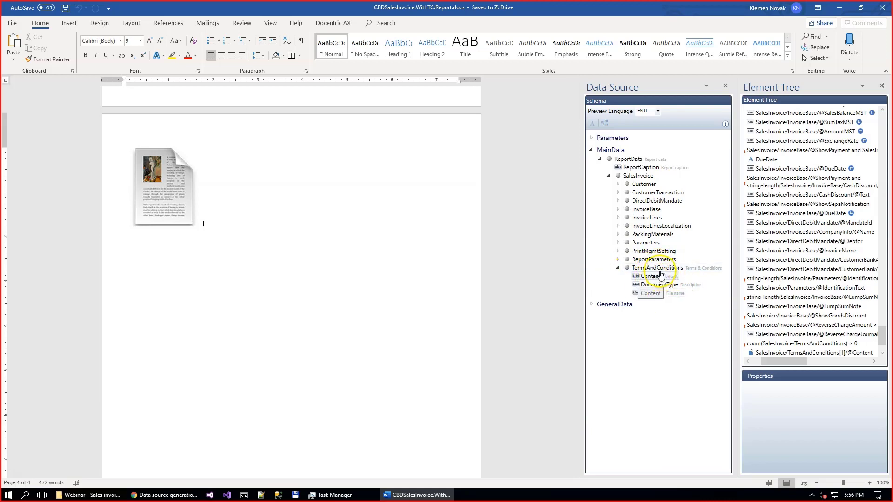
click(658, 269)
click(606, 124)
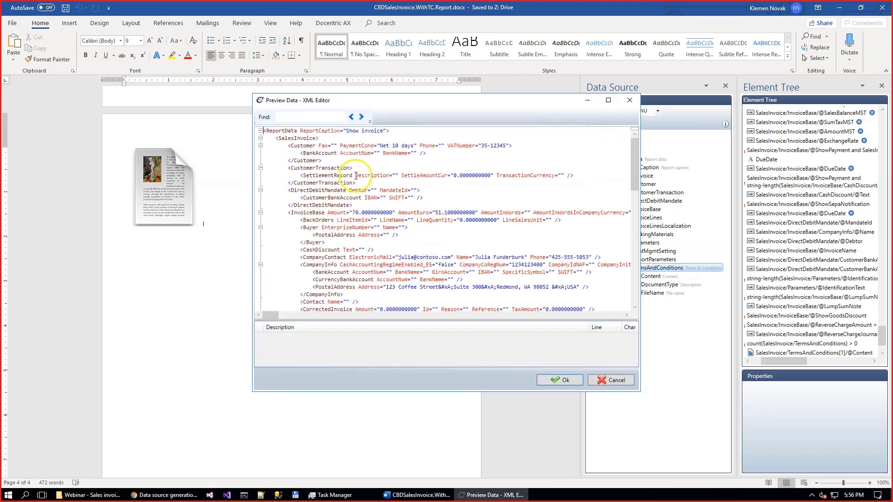
Step: Examine the TermsAndConditions element's Content, DocumentType and FileName attributes in the preview data, and close the XML editor without saving
scroll(375, 240, down, 6)
scroll(375, 240, down, 10)
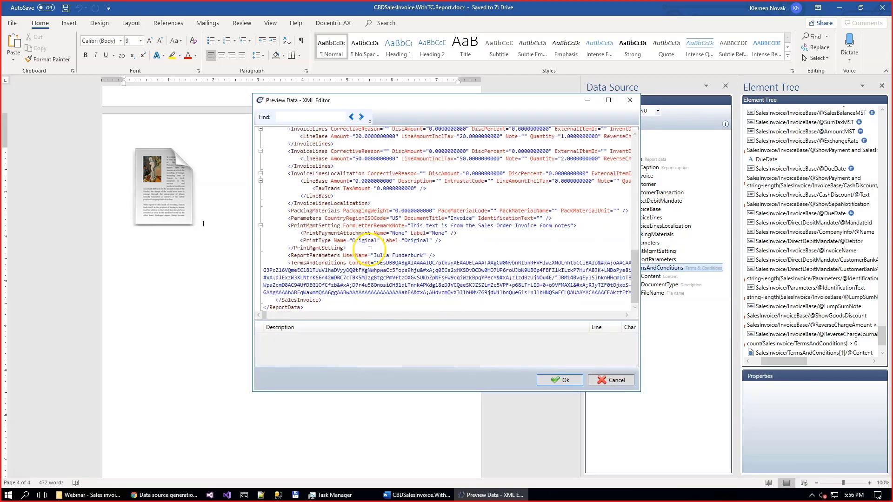
drag(326, 255, 420, 263)
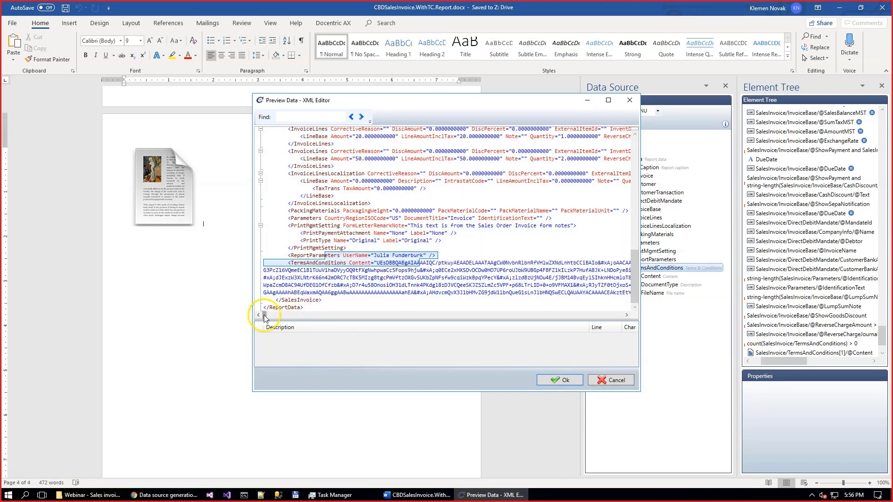
drag(261, 317, 356, 318)
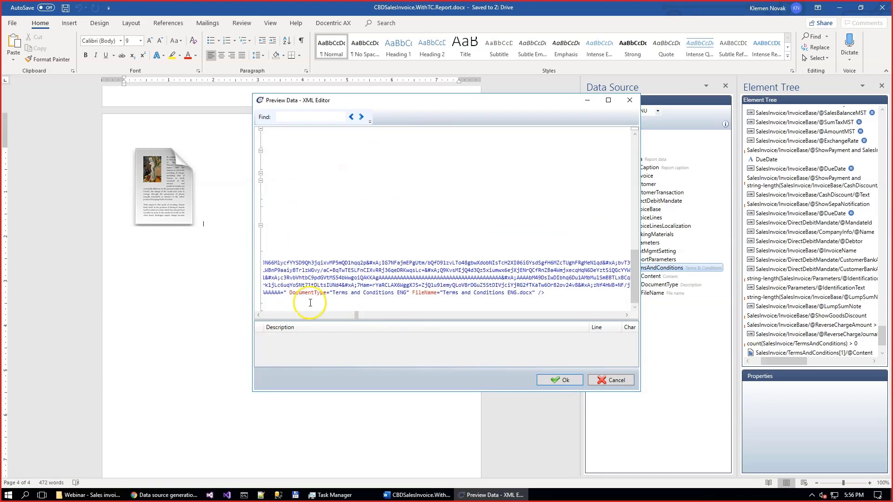
drag(309, 293, 530, 293)
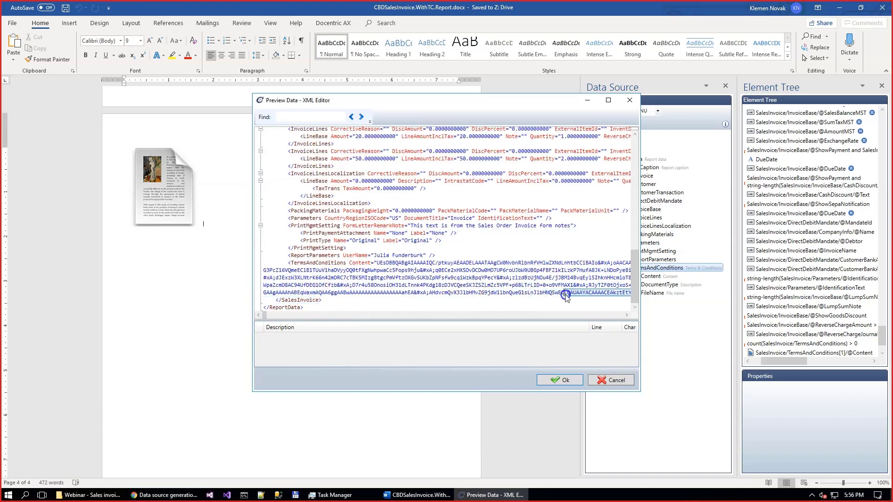
click(613, 380)
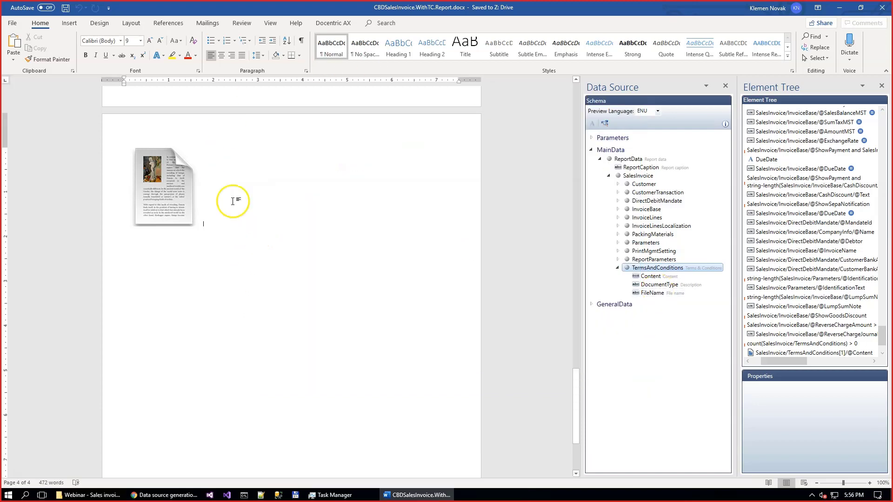
Step: Generate a PDF preview of the invoice template, review its terms and conditions page, and close the preview to return to Word
click(242, 24)
click(325, 24)
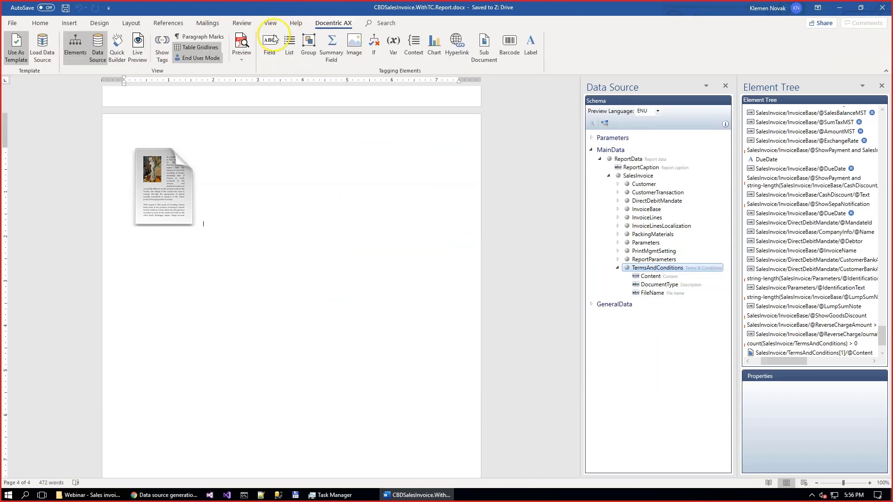
click(242, 42)
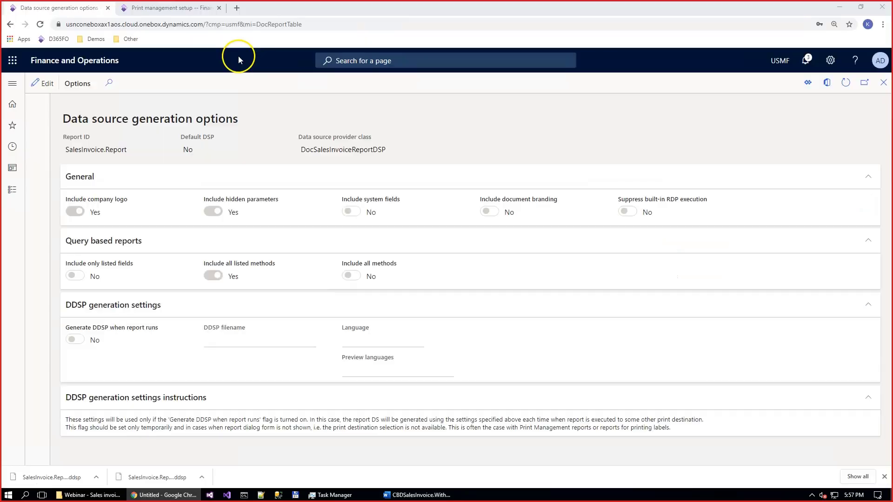
scroll(365, 319, down, 15)
scroll(405, 330, down, 10)
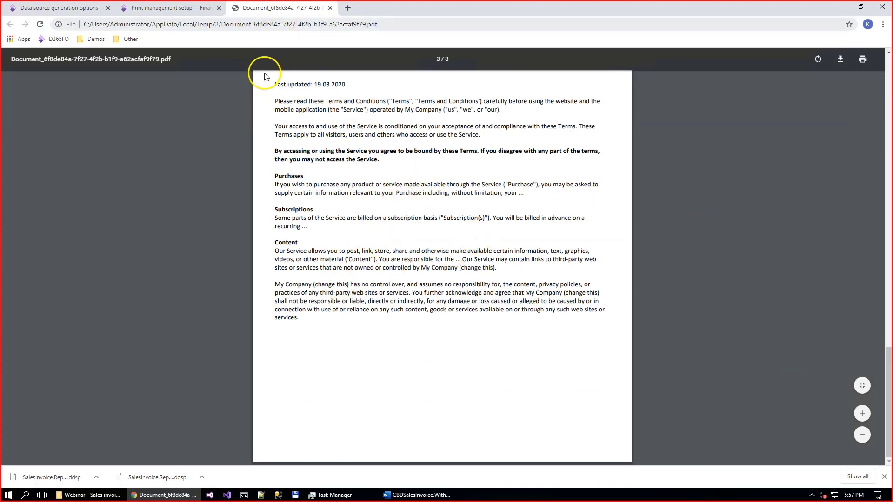
click(330, 8)
click(839, 7)
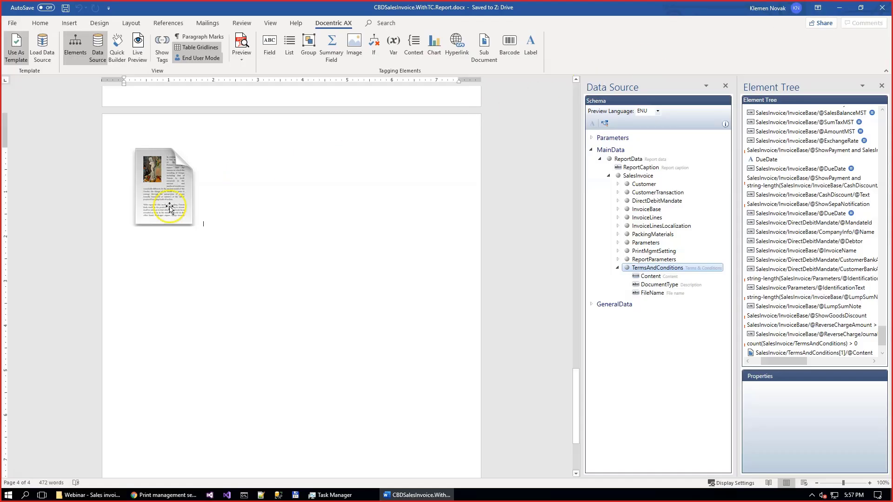
Step: Turn on Live Preview for the template and widen its pane to show the full invoice page width
click(138, 47)
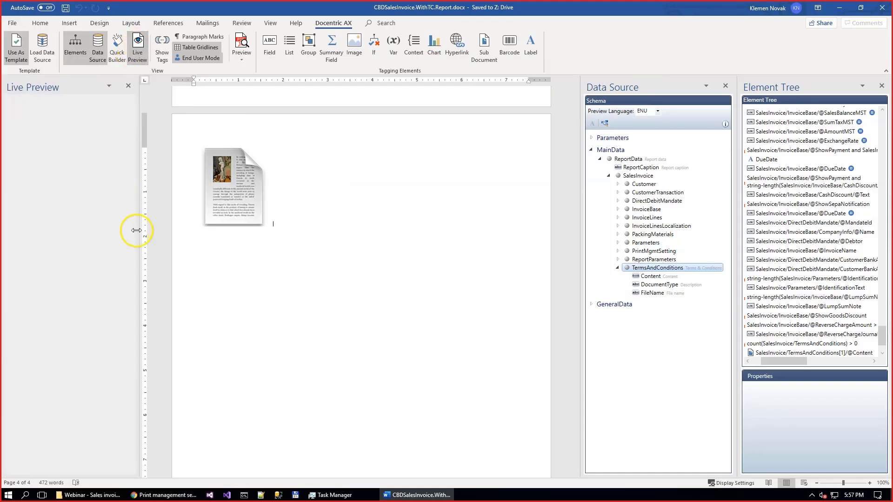
drag(138, 235, 406, 241)
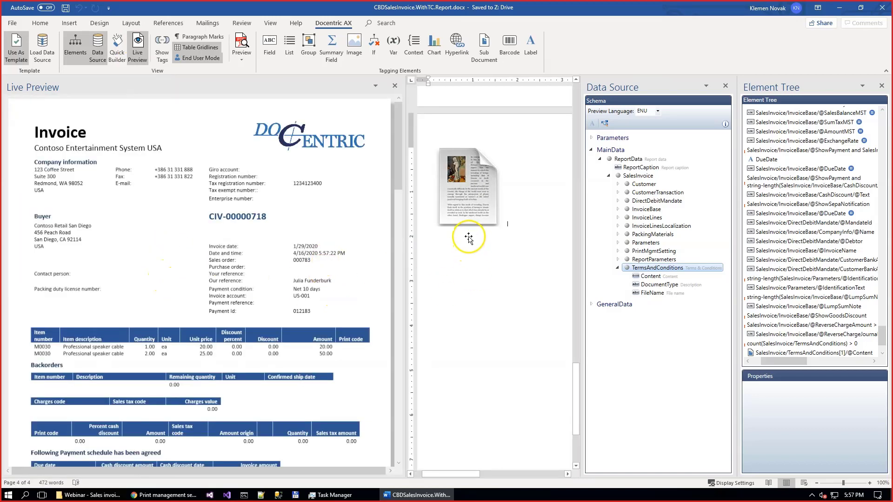
Step: Insert the test text "dasdas" inside the terms and conditions If block below the reverse charge row, and check it in the live preview
scroll(469, 237, up, 5)
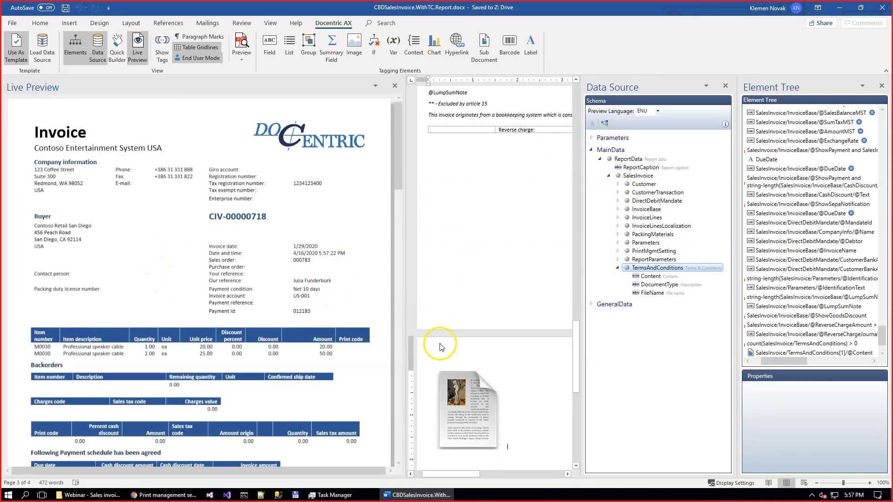
scroll(441, 345, down, 3)
scroll(441, 343, up, 4)
click(446, 180)
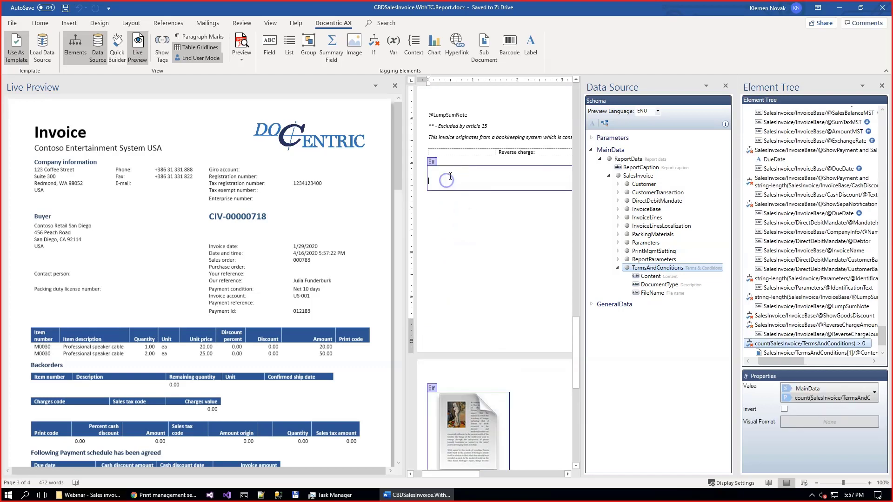
text(dasdas)
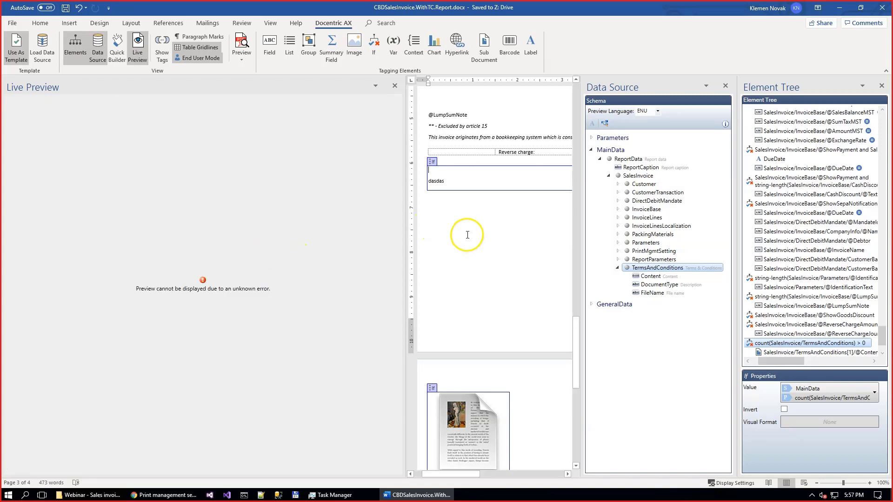
click(453, 182)
scroll(200, 298, down, 10)
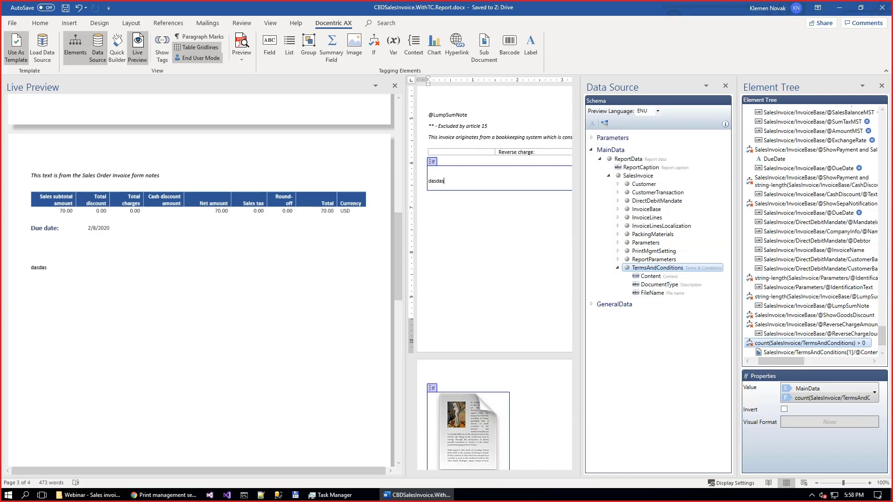
Step: Switch to Finance and Operations and open the Docentric AX reports list in place of the print management setup page
click(840, 7)
click(153, 495)
click(13, 125)
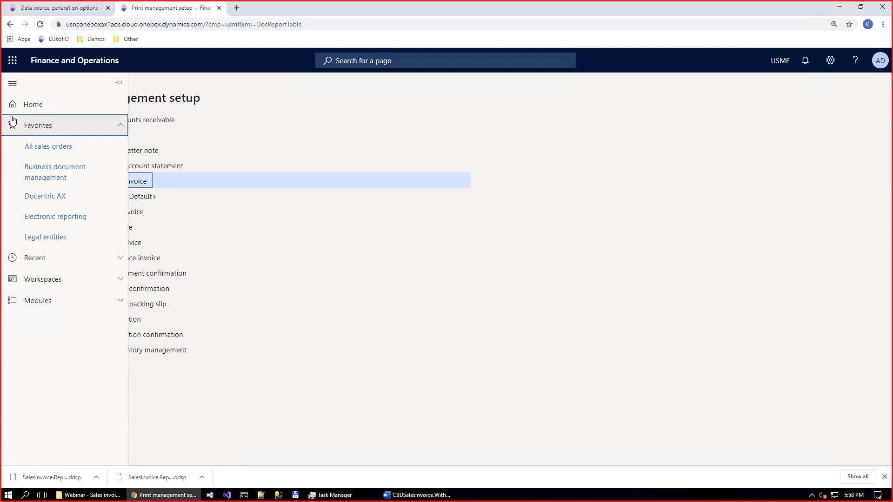
click(61, 195)
click(84, 212)
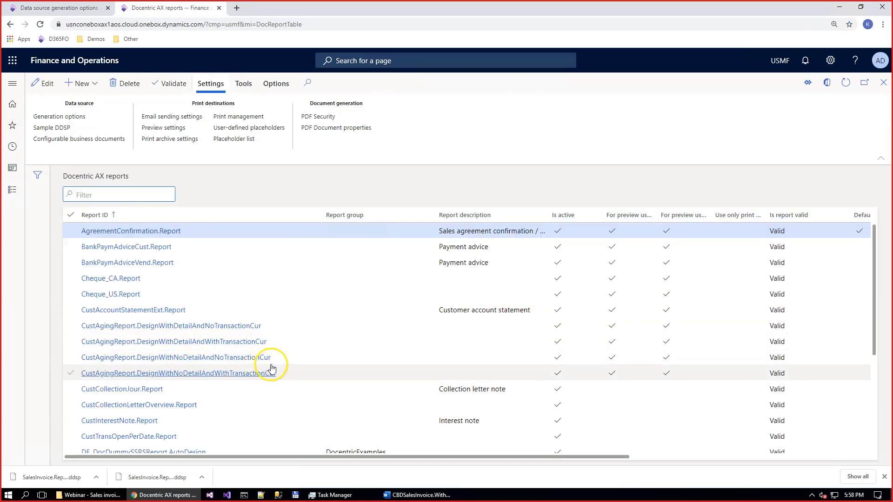
Step: Filter the reports list by Report ID "sales" and open the details of SalesInvoice.Report
scroll(259, 359, down, 3)
click(140, 217)
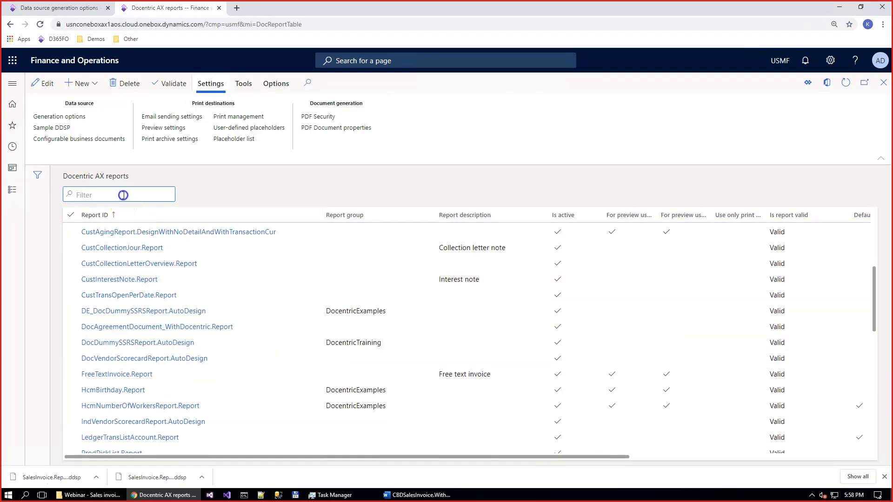
click(124, 195)
text(sales)
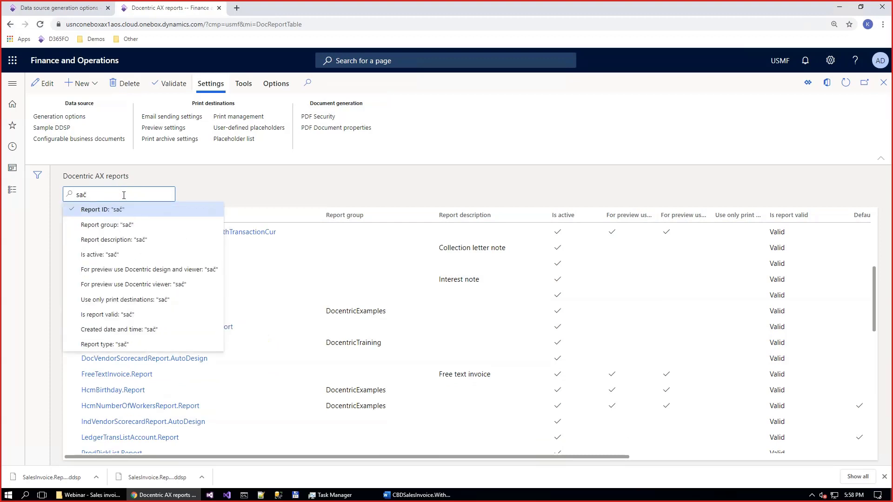
key(Return)
double_click(219, 246)
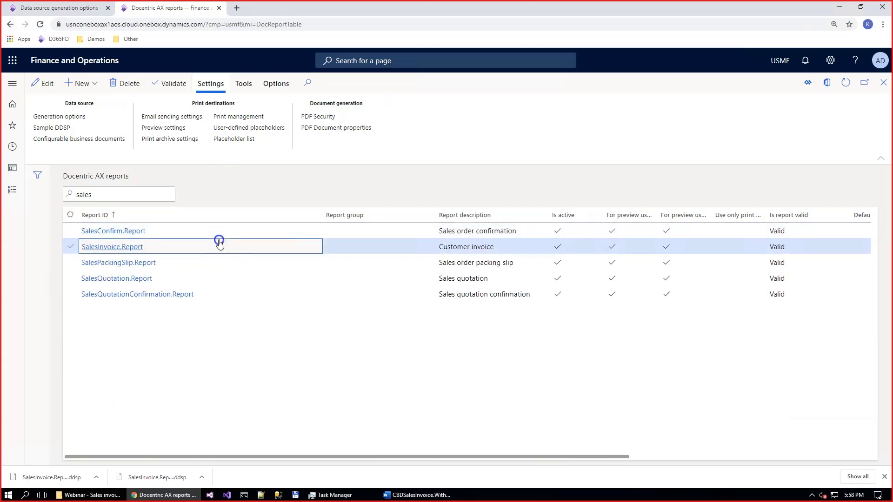
Step: Open the SalesInvoice.CDB.Report template from the report's list of templates
scroll(295, 371, down, 3)
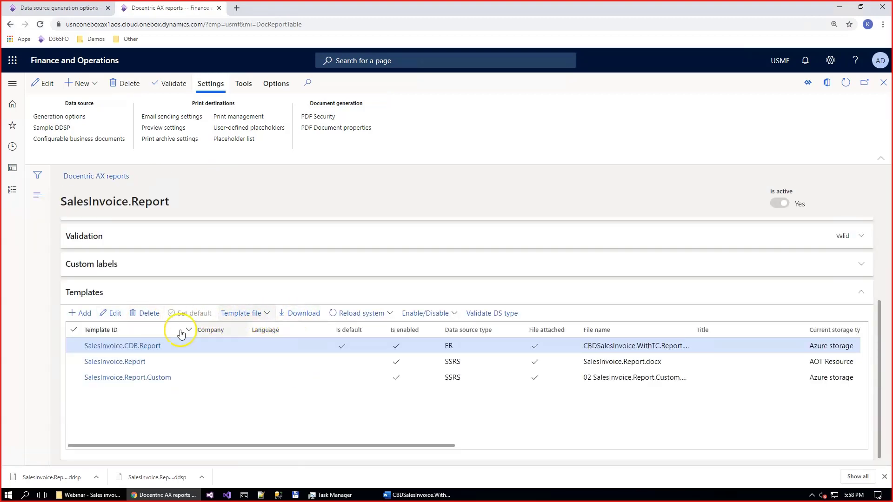
double_click(192, 345)
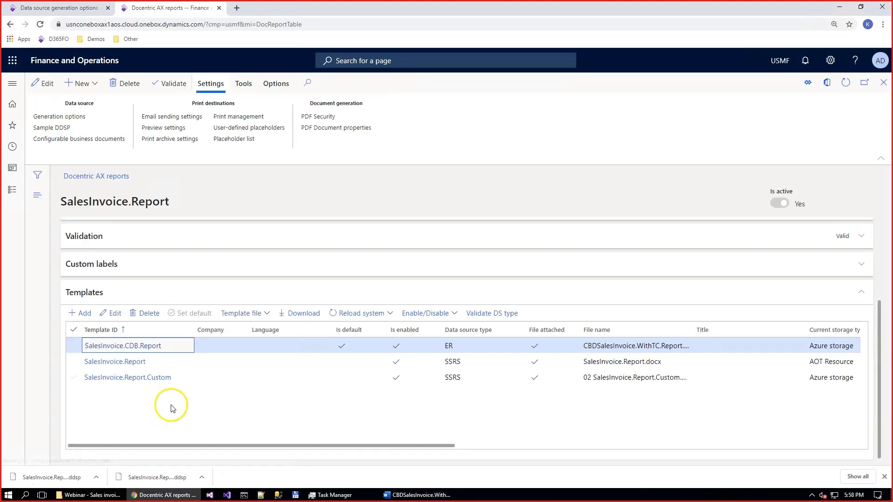